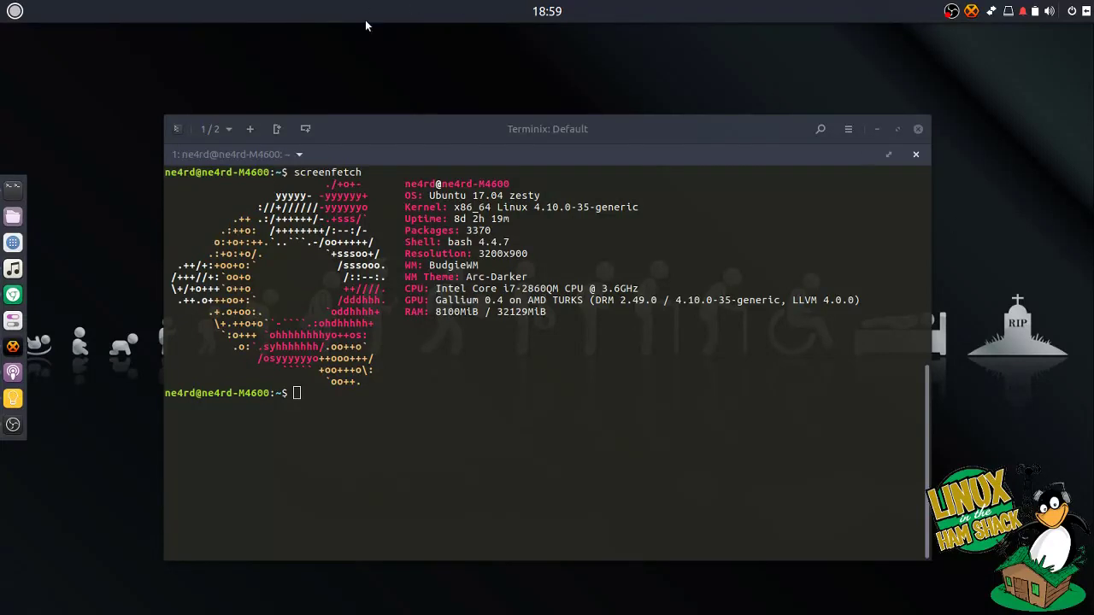
Launch CQRLOG from the ham radio applications and agree to save log data to the local machine
left_click(14, 11)
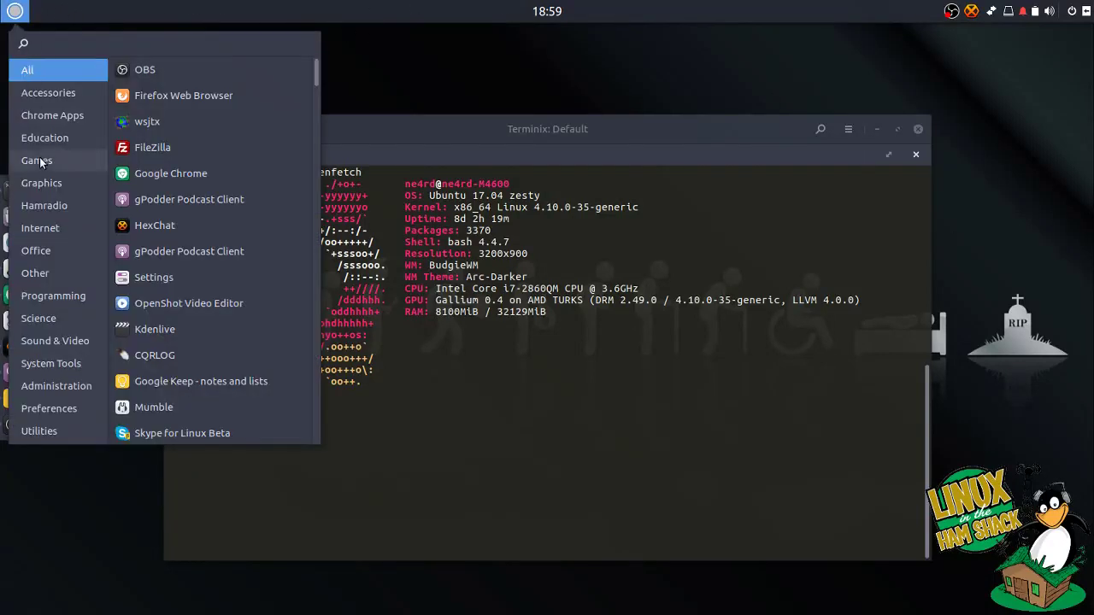
left_click(47, 227)
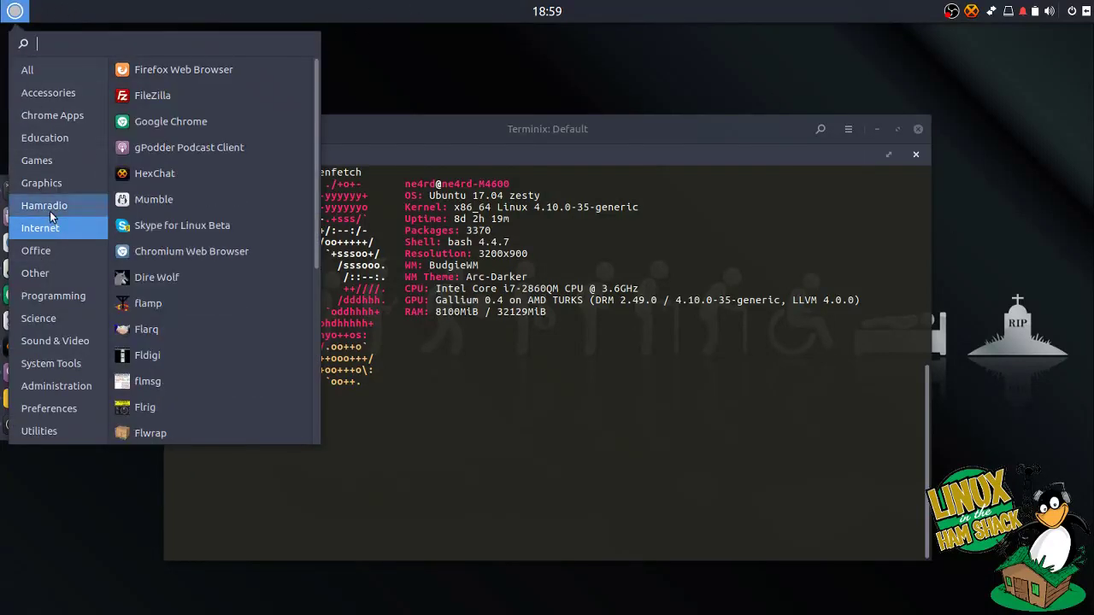
left_click(47, 206)
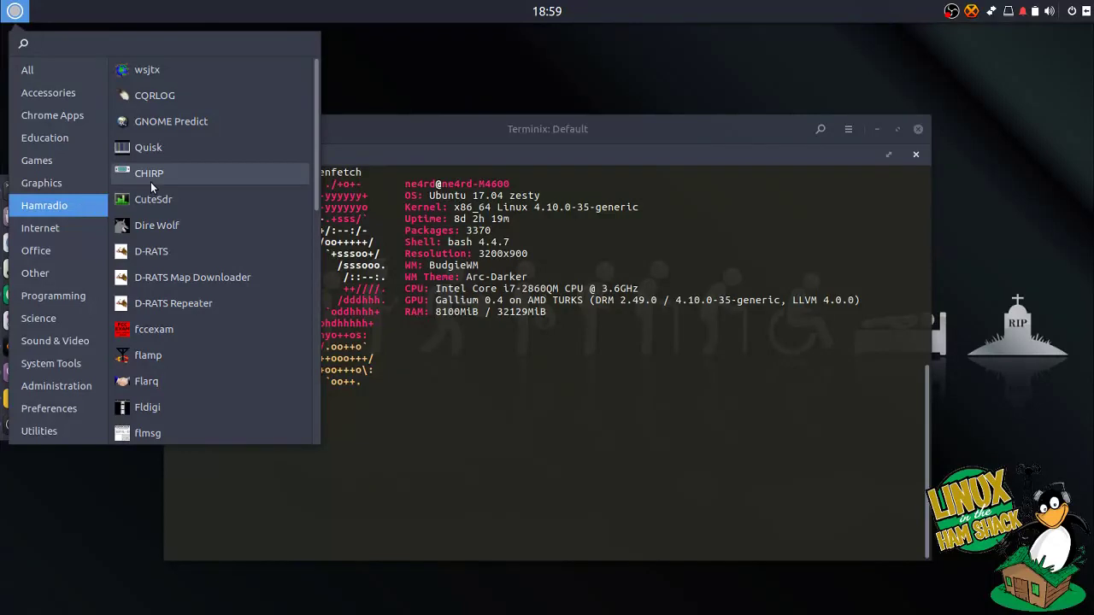
left_click(171, 95)
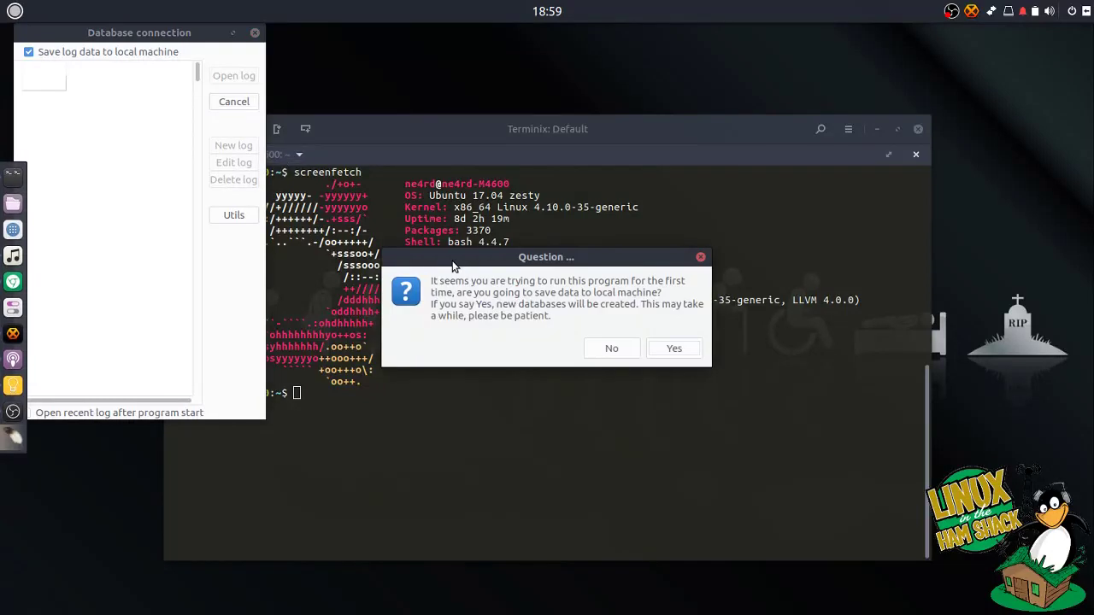
left_click_drag(512, 264, 480, 266)
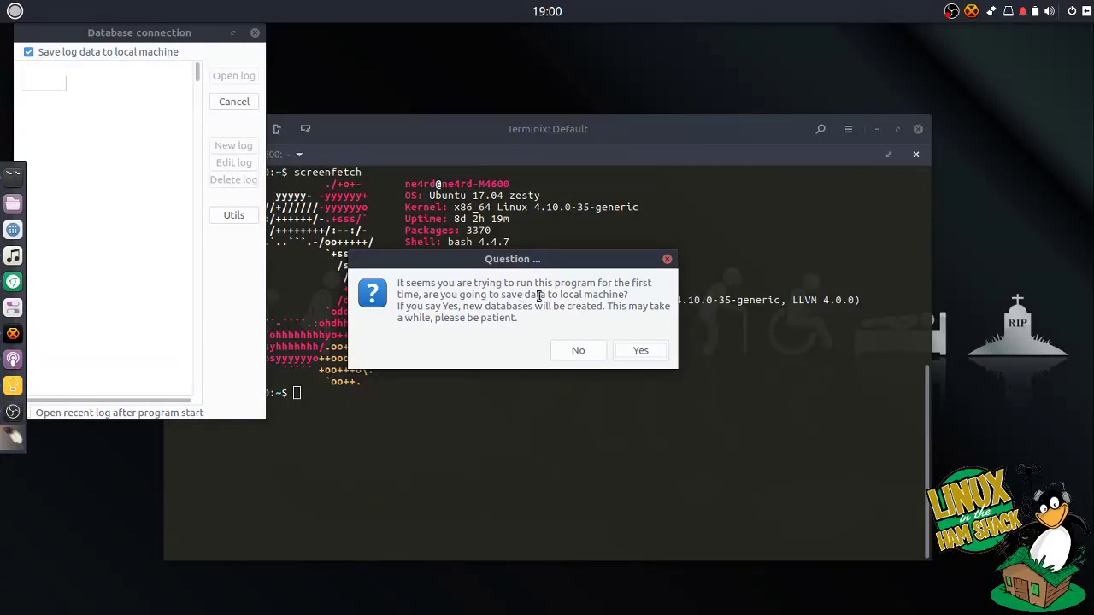
left_click(655, 352)
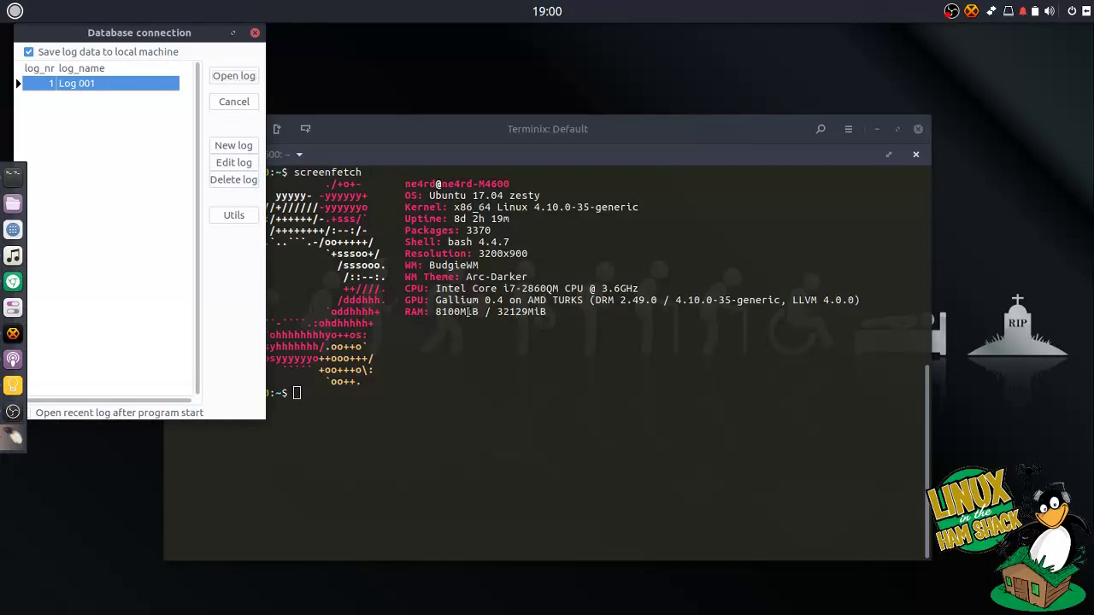
Rename the existing log number 1 to the station's call sign
left_click_drag(153, 38, 203, 75)
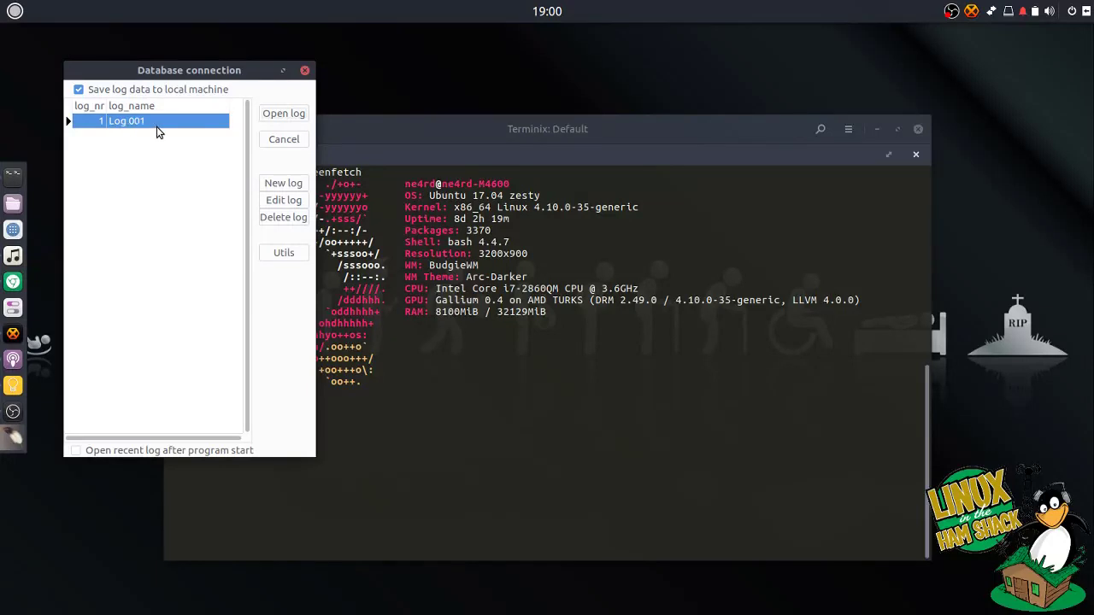
left_click(278, 202)
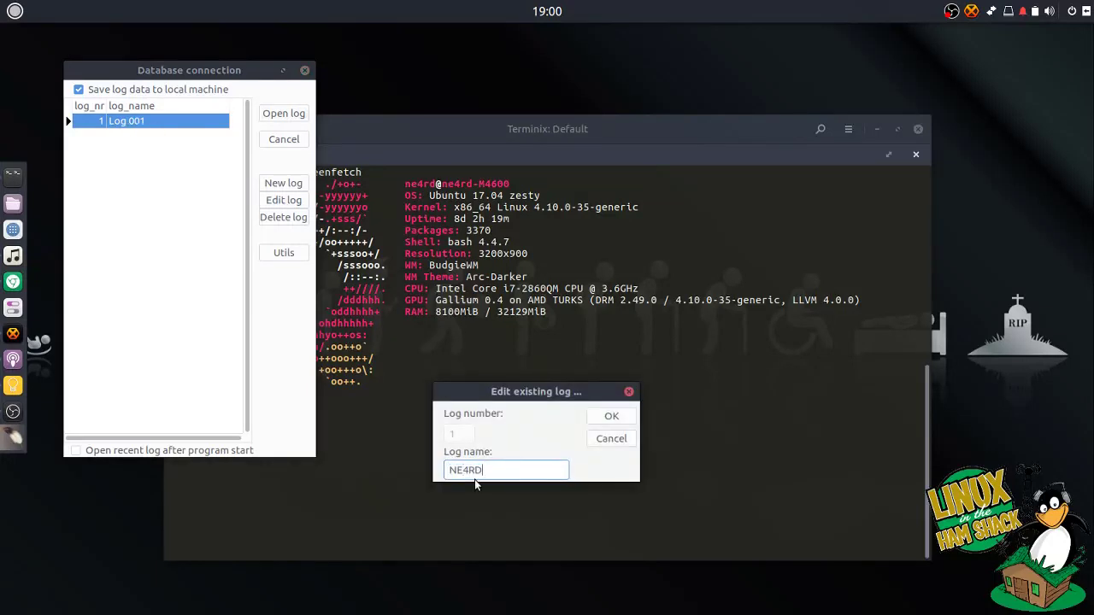
left_click(595, 419)
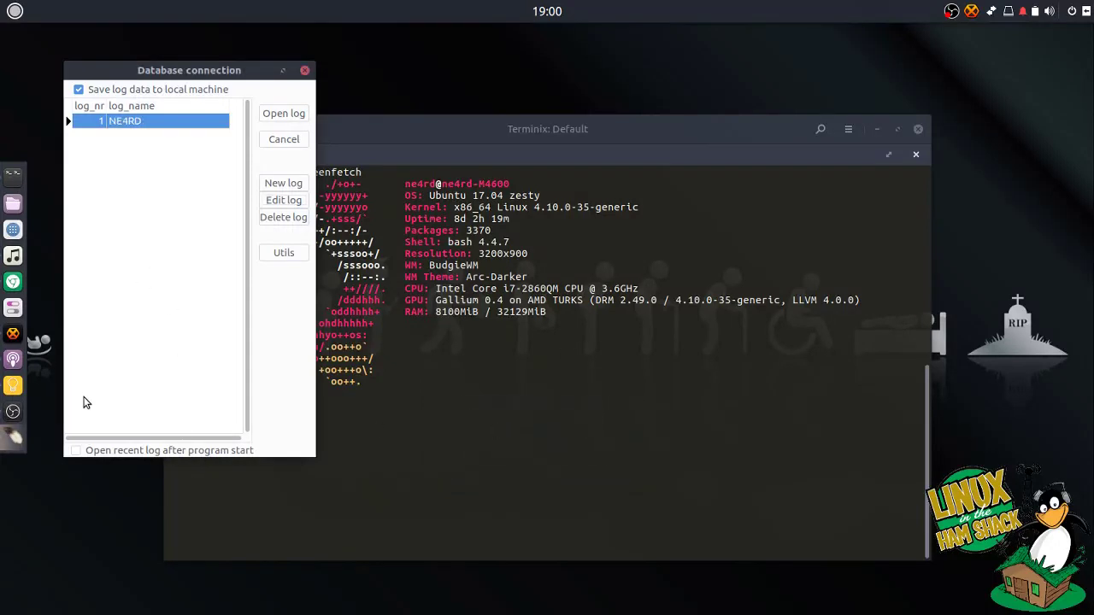
Enable opening the recent log after program start, open log number 1 and dismiss the changelog
left_click(77, 450)
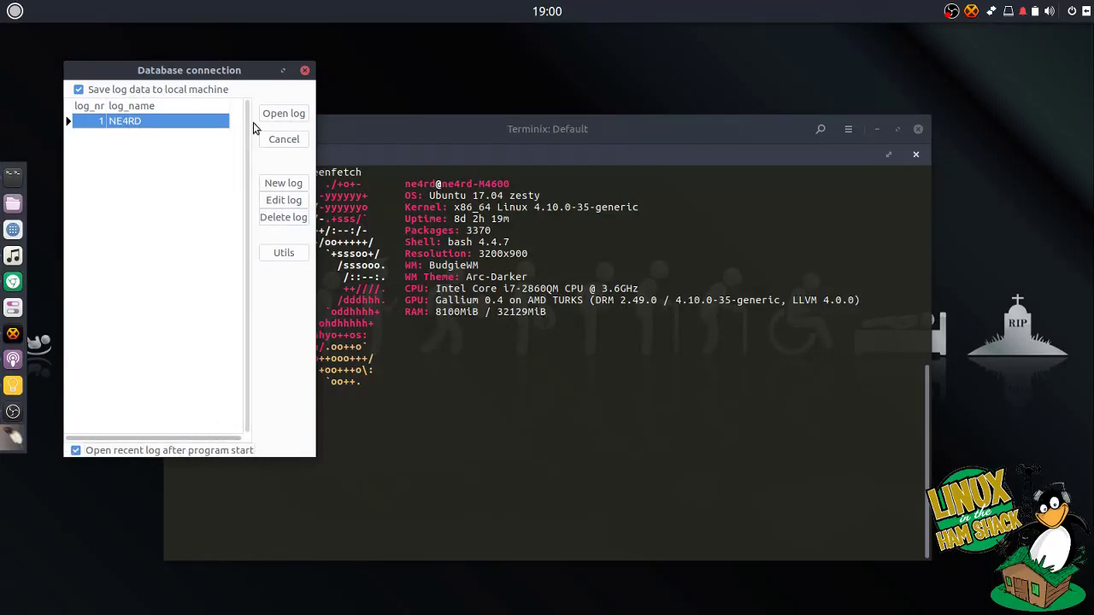
left_click(276, 119)
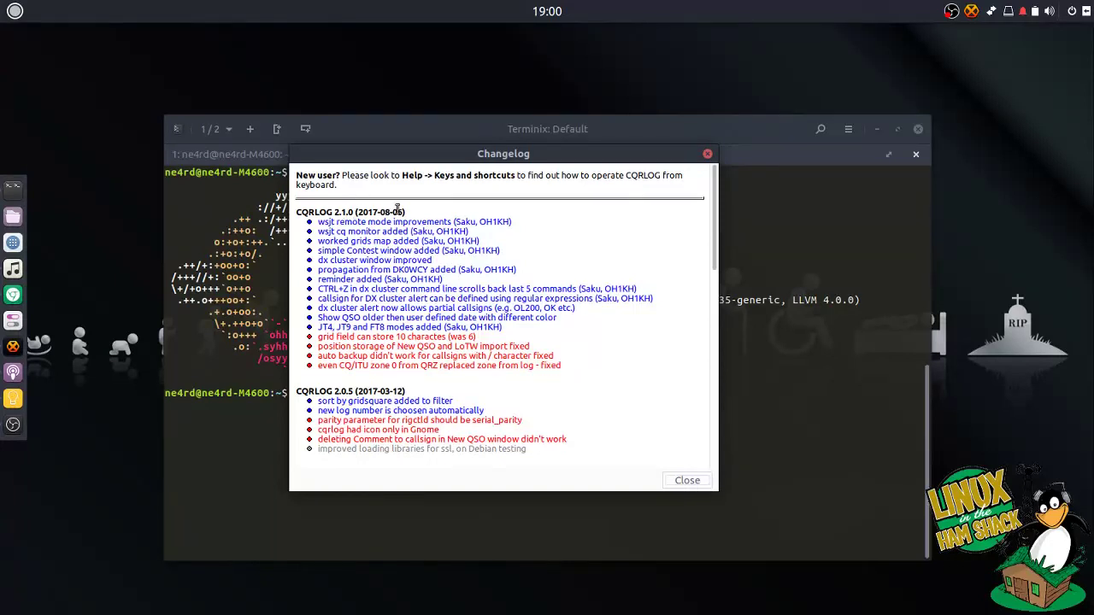
left_click(708, 154)
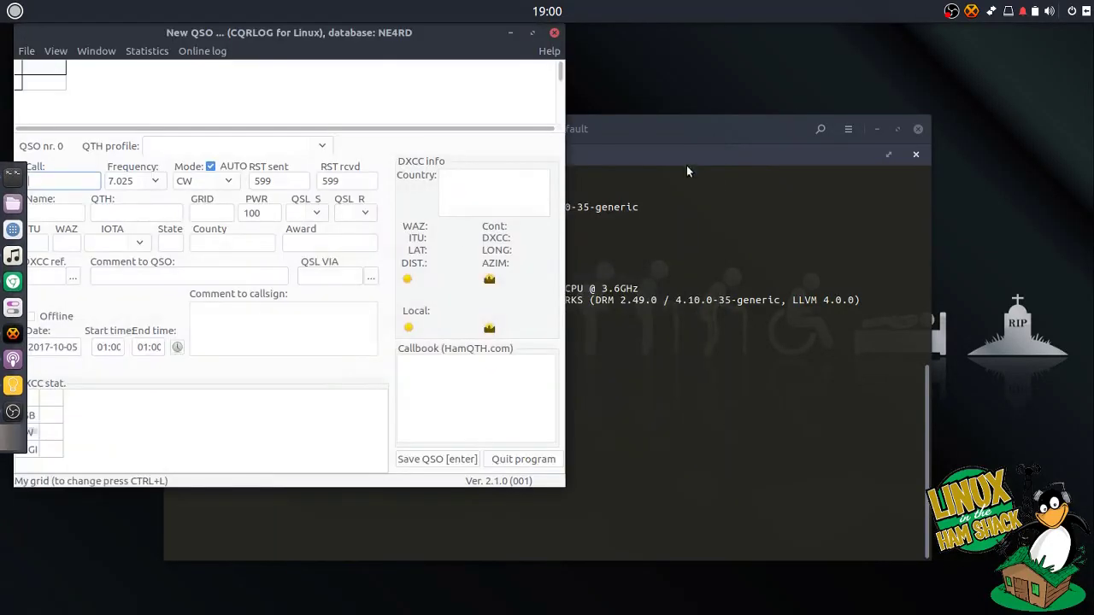
Download and install the new DXCC tables and the new QSL managers database
left_click_drag(383, 39, 596, 45)
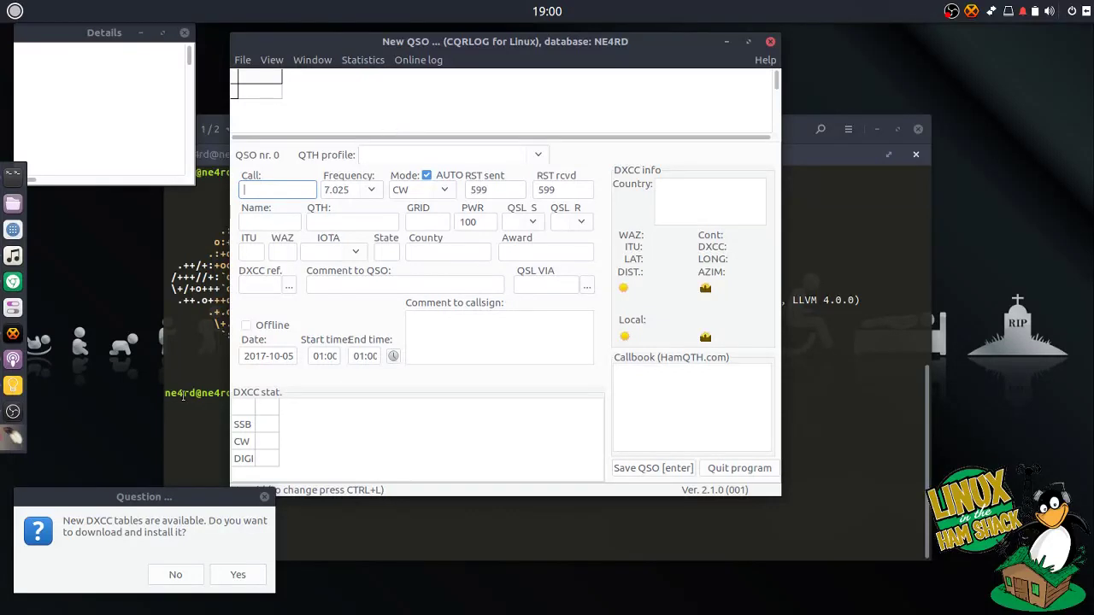
left_click_drag(138, 501, 400, 228)
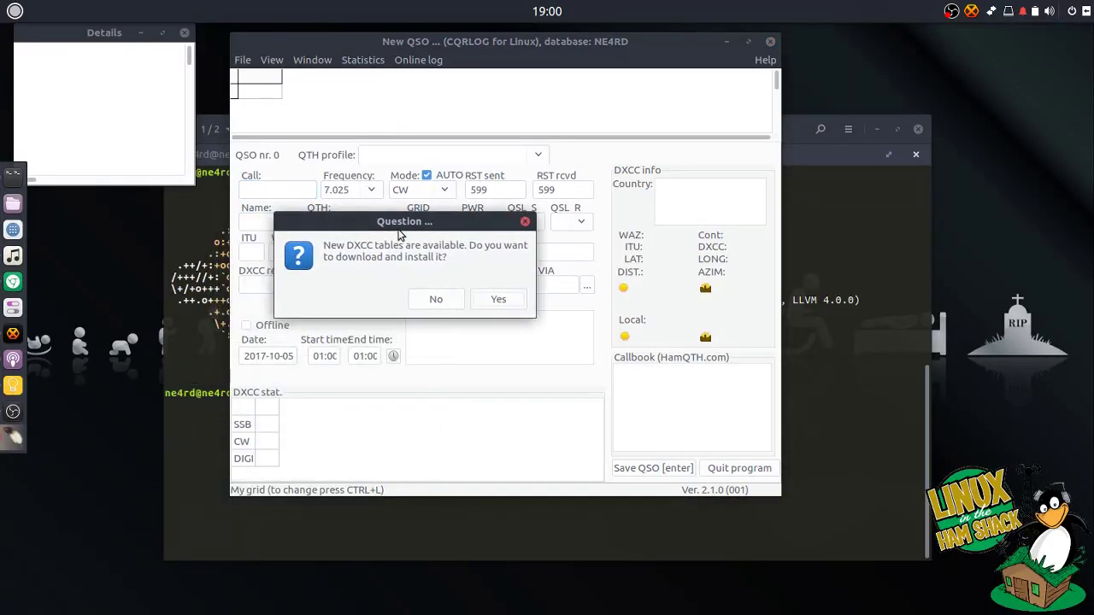
left_click(498, 300)
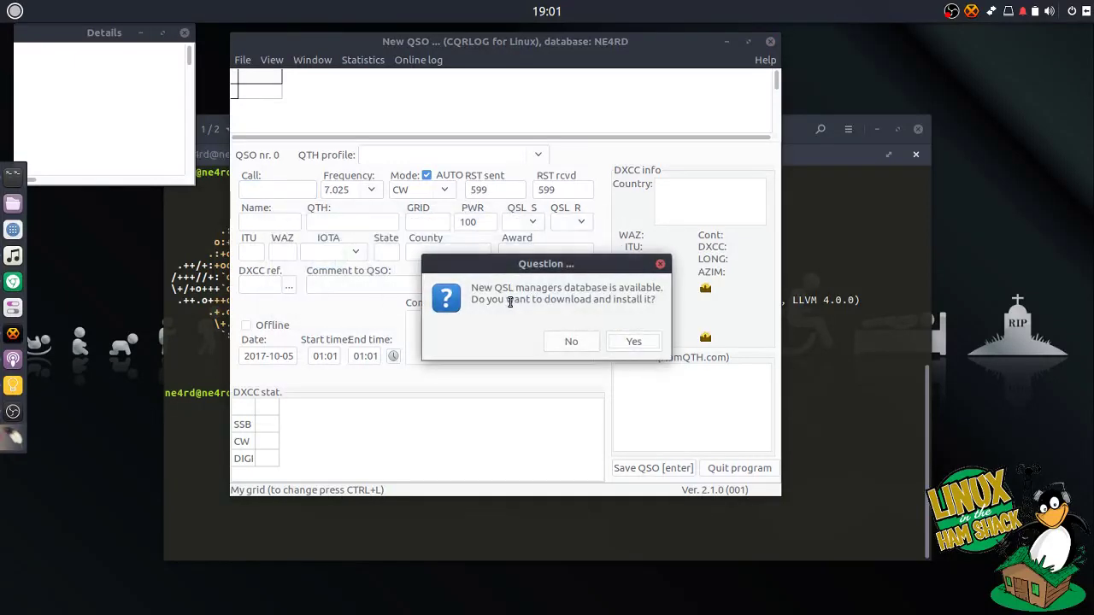
left_click(631, 342)
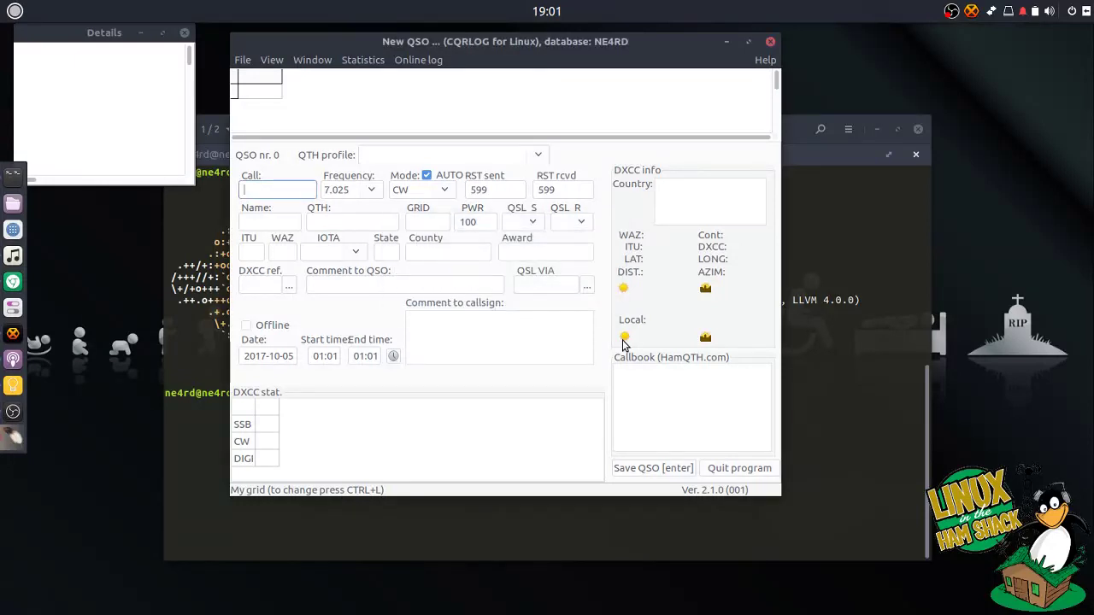
In the program preferences, set the default web browser to google-chrome and show sunrise/sunset in UTC and distance in miles
left_click_drag(419, 45, 436, 75)
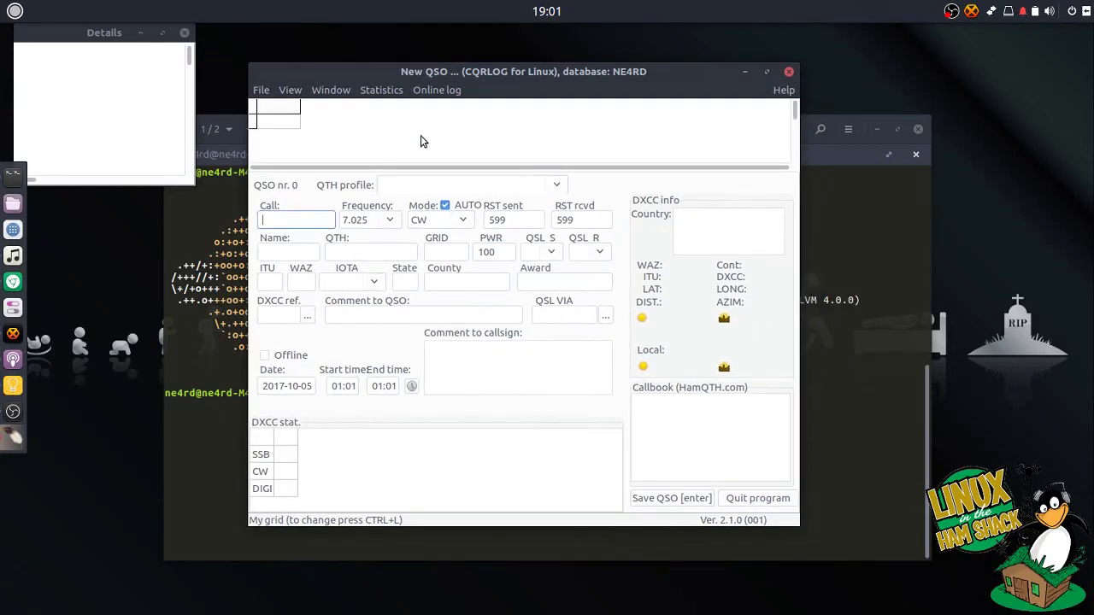
left_click(261, 91)
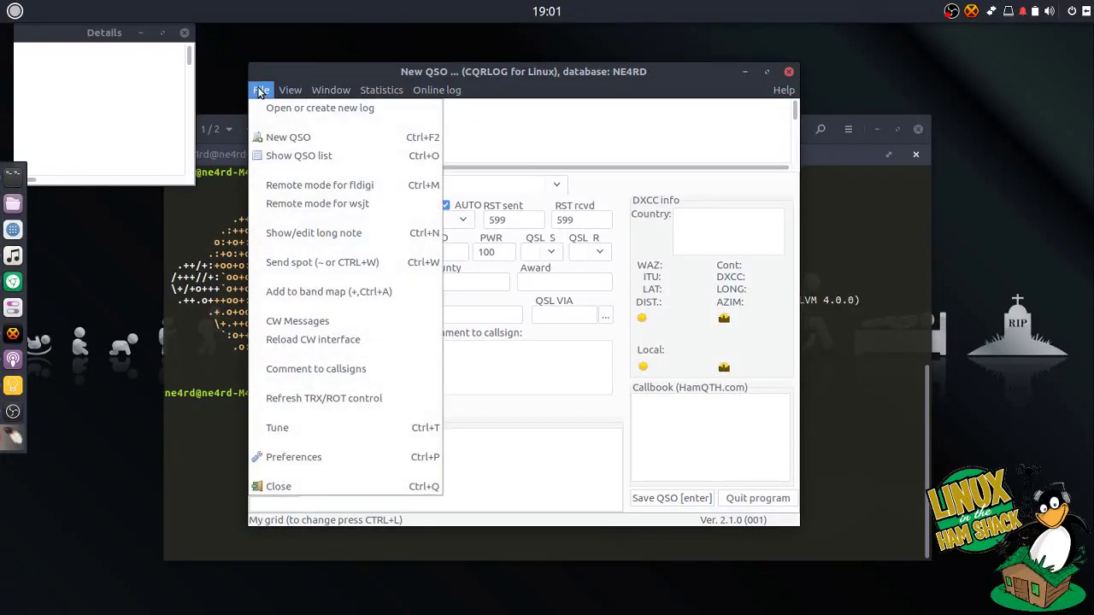
left_click(266, 456)
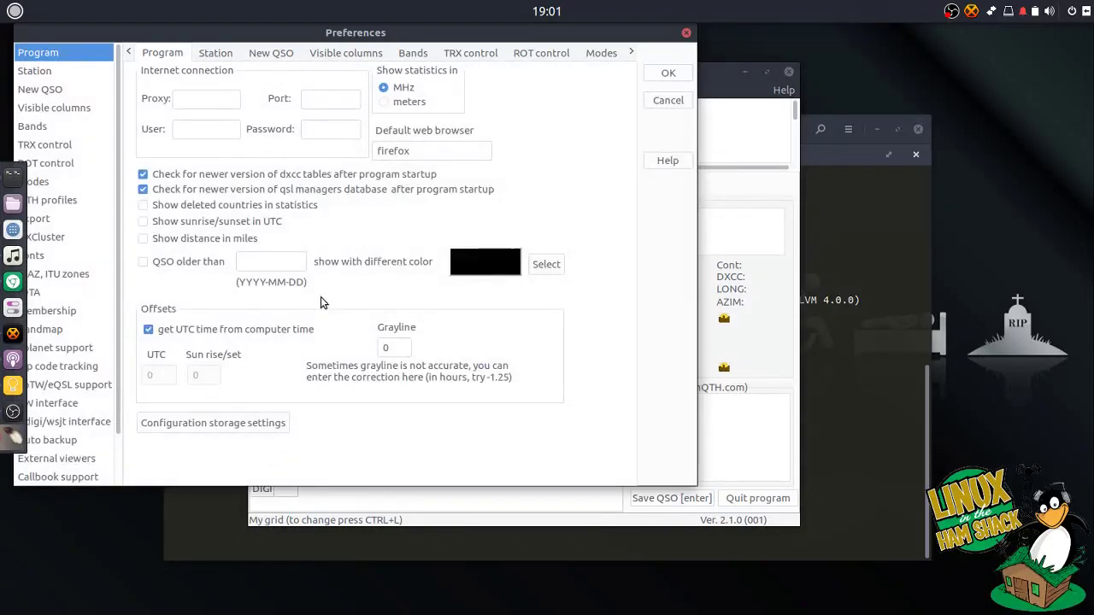
left_click_drag(288, 32, 485, 63)
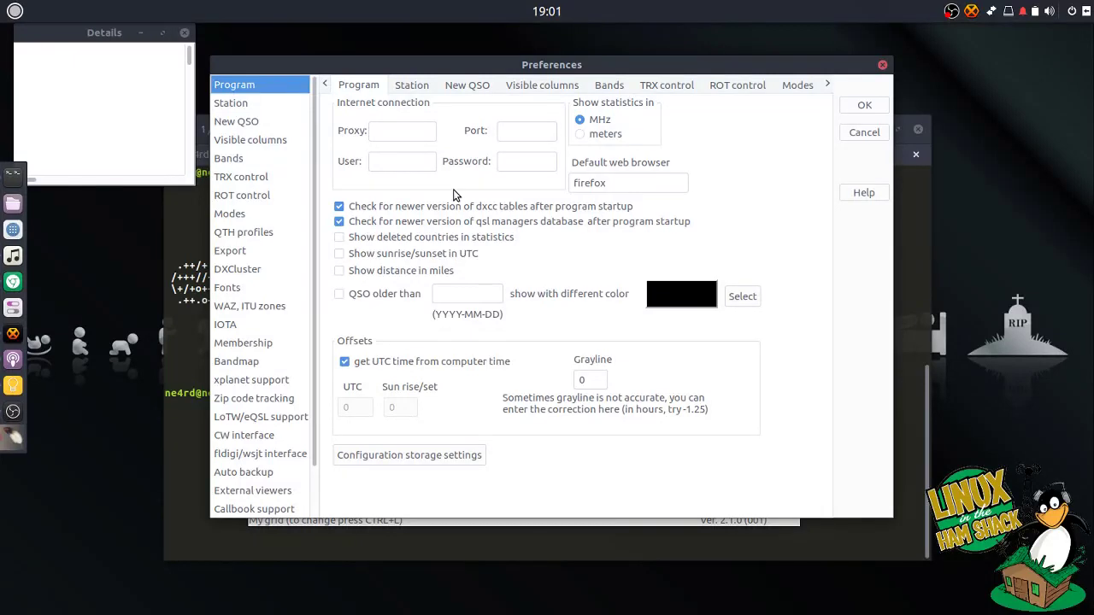
left_click_drag(634, 182, 570, 184)
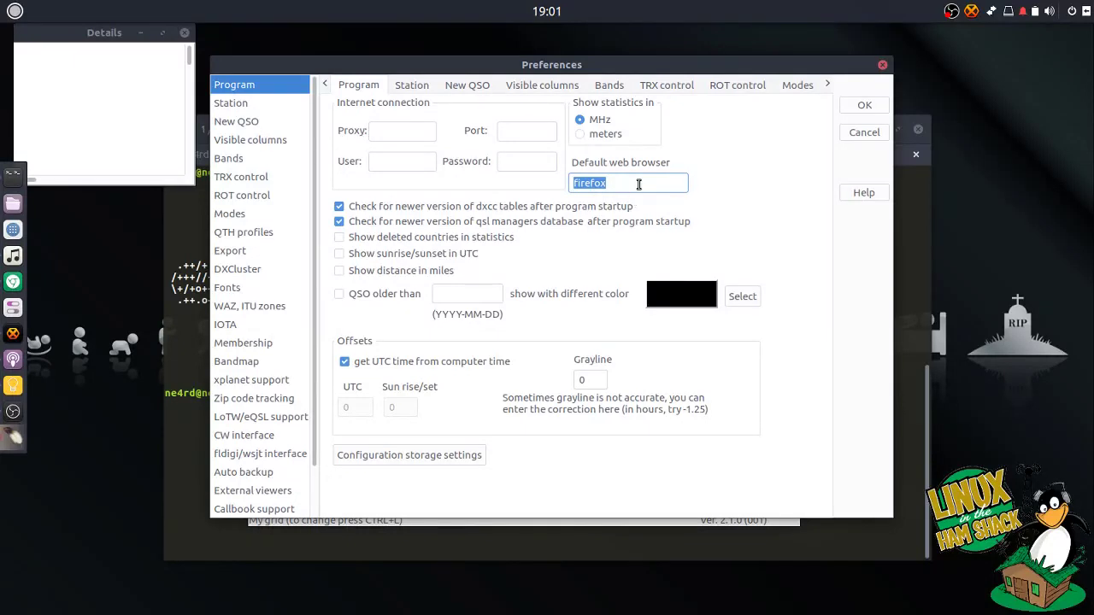
type("google-chrome")
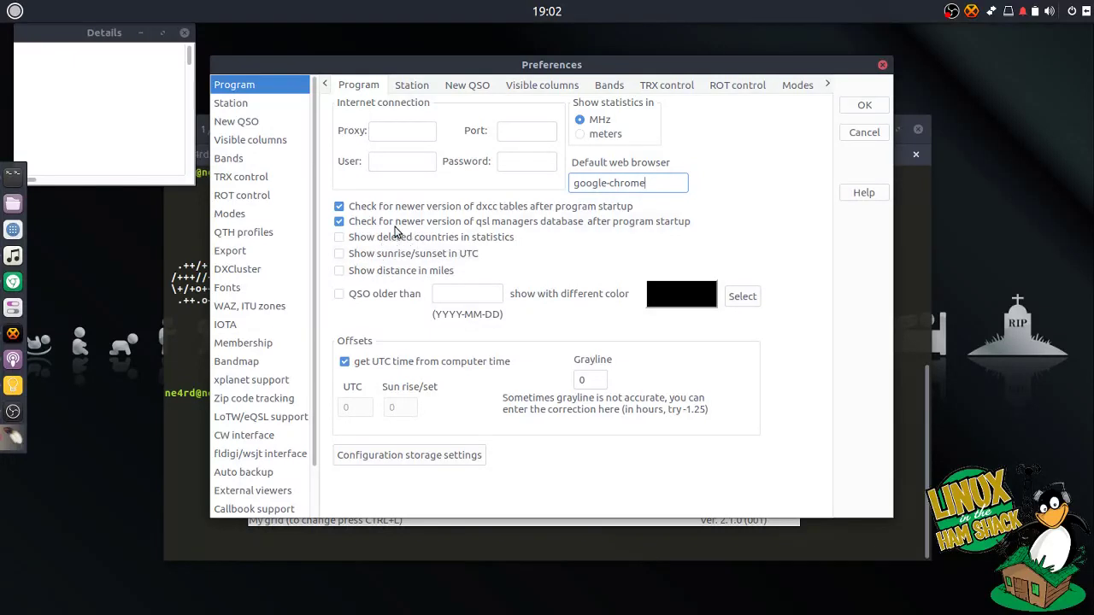
left_click(341, 253)
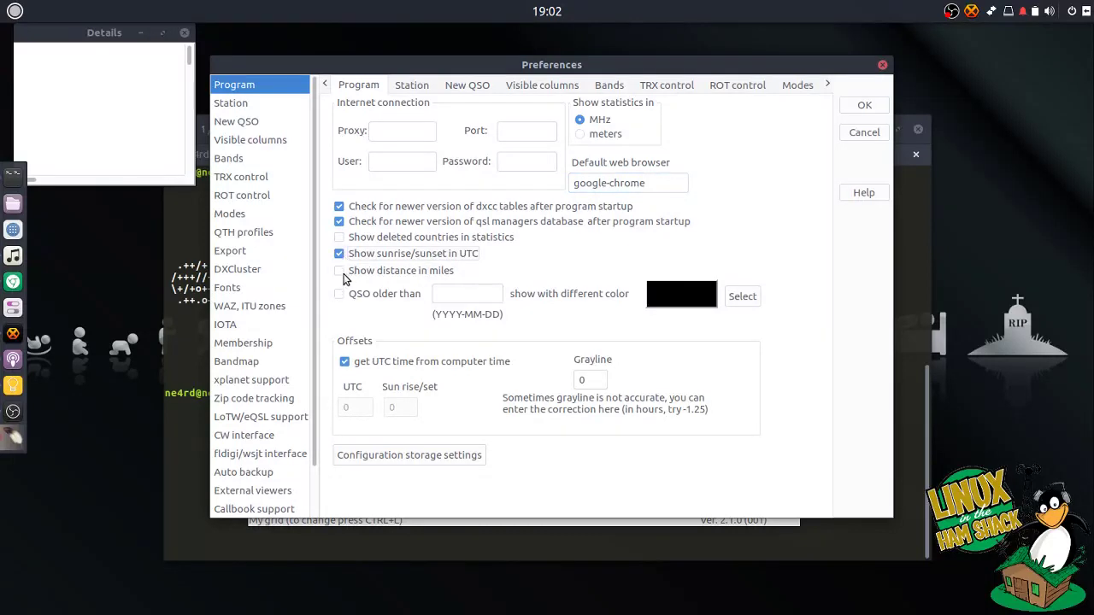
left_click(340, 272)
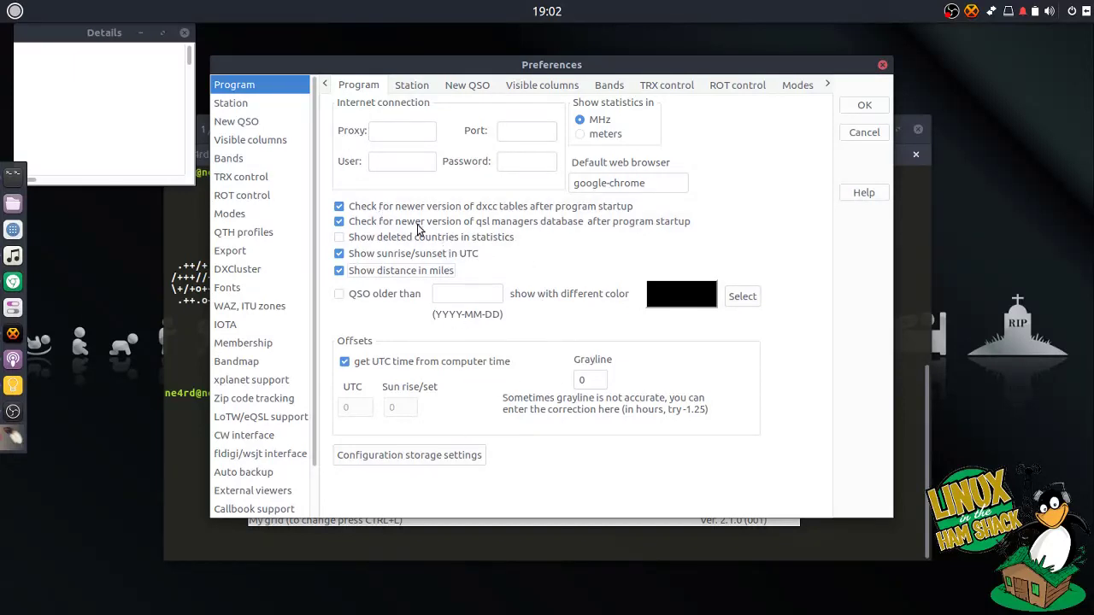
Fill in the station preferences with the operator's call sign and name, QTH Billings, MT and locator DN55QT
left_click(262, 108)
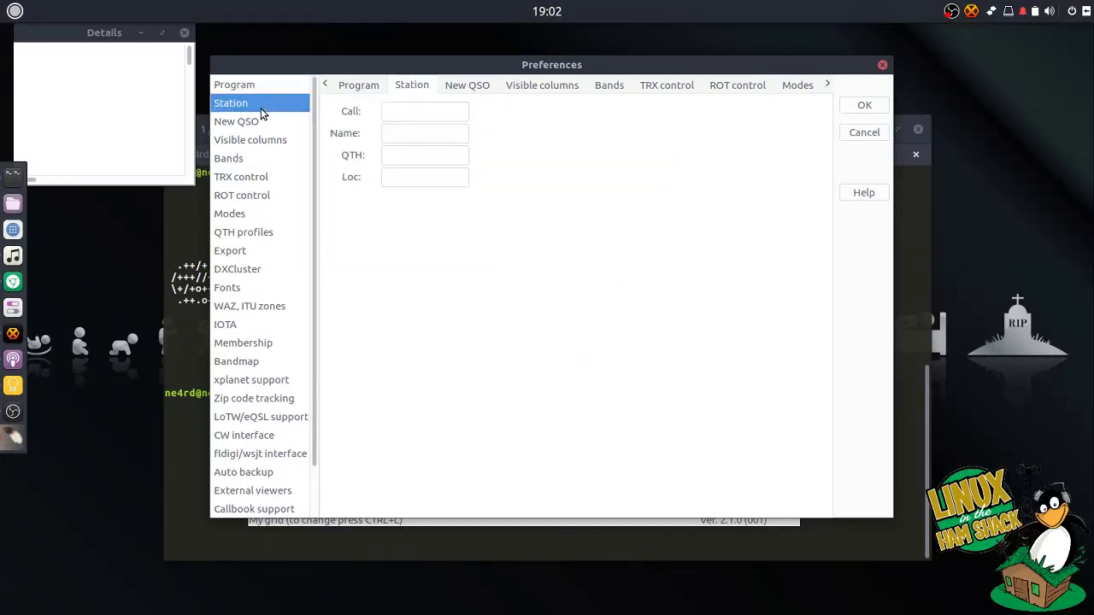
left_click(410, 112)
type("NE4RD")
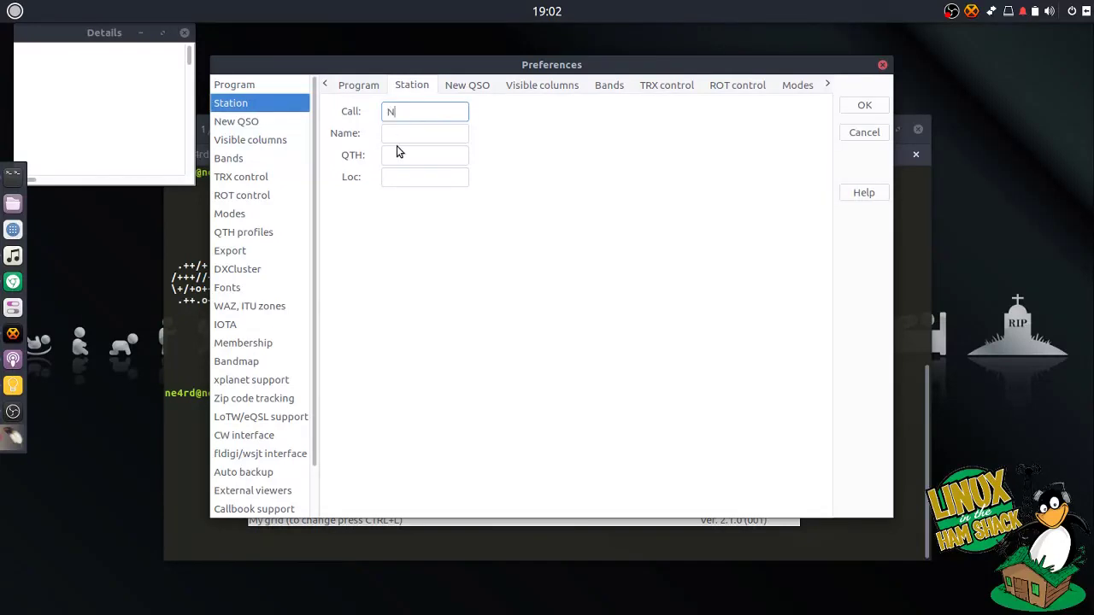
key("Tab")
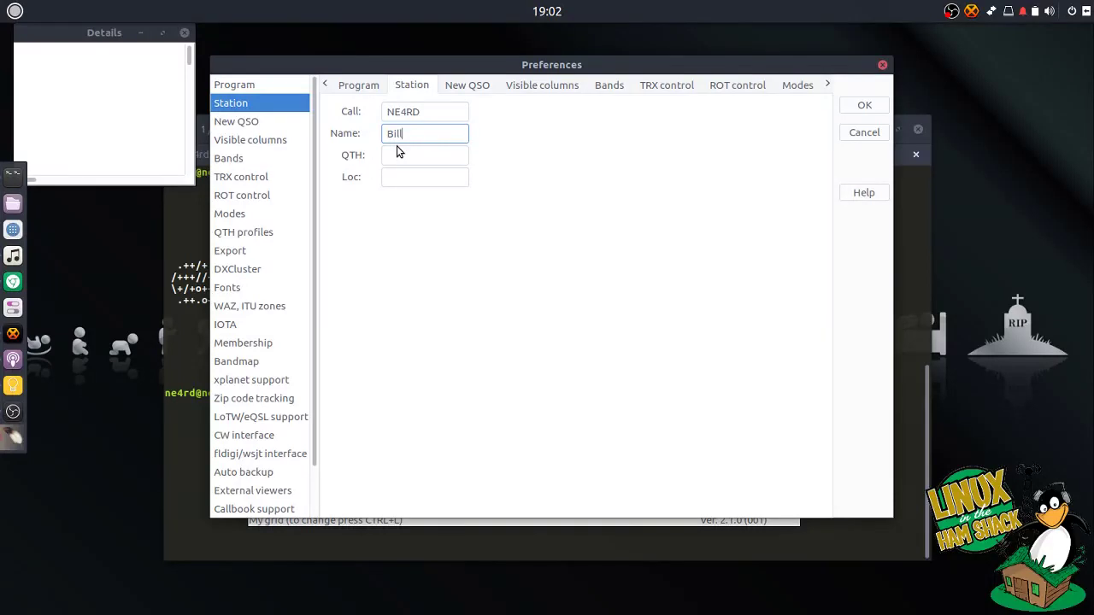
type("arns")
key("Tab")
type("Billings, MT")
key("Tab")
type("DN55QT")
Set the default power for new QSOs to 100 in the preferences
left_click(272, 124)
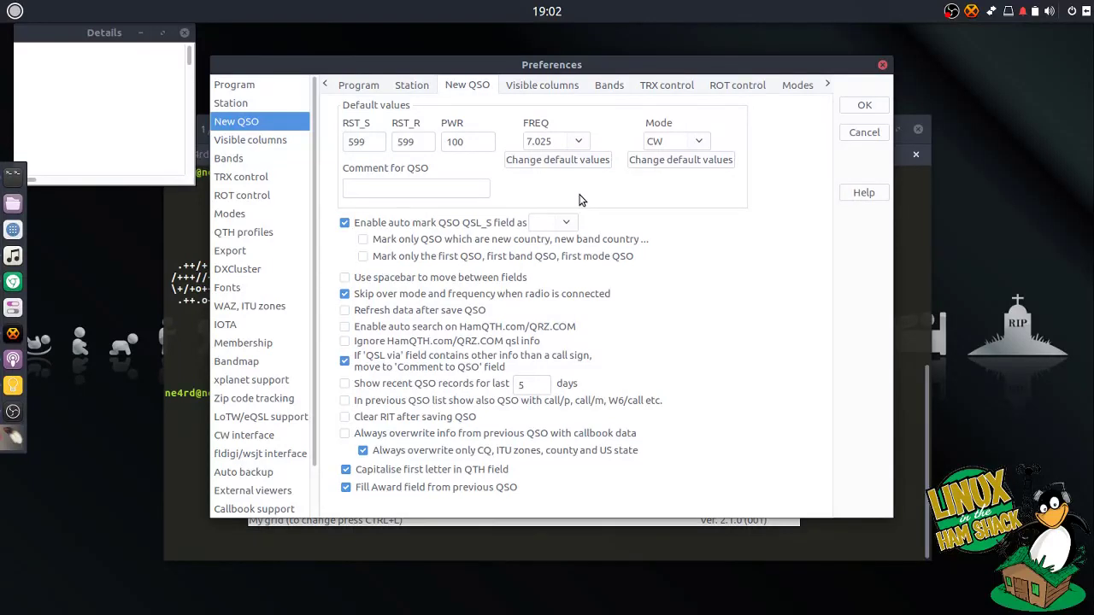
left_click(471, 141)
left_click_drag(445, 141, 464, 141)
type("5")
double_click(458, 141)
type("7")
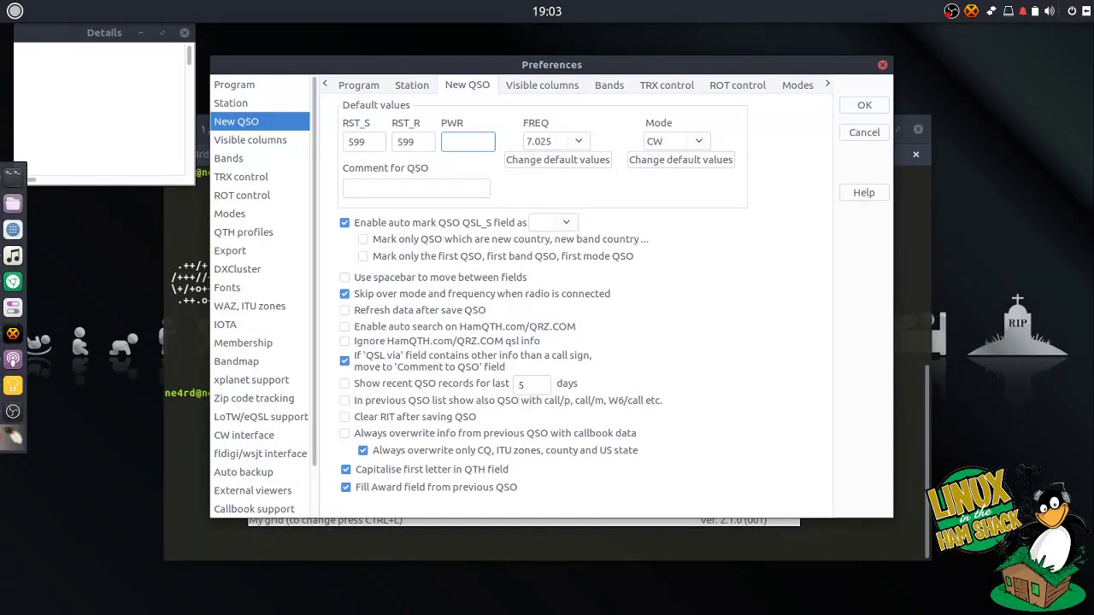
type("00")
left_click(401, 188)
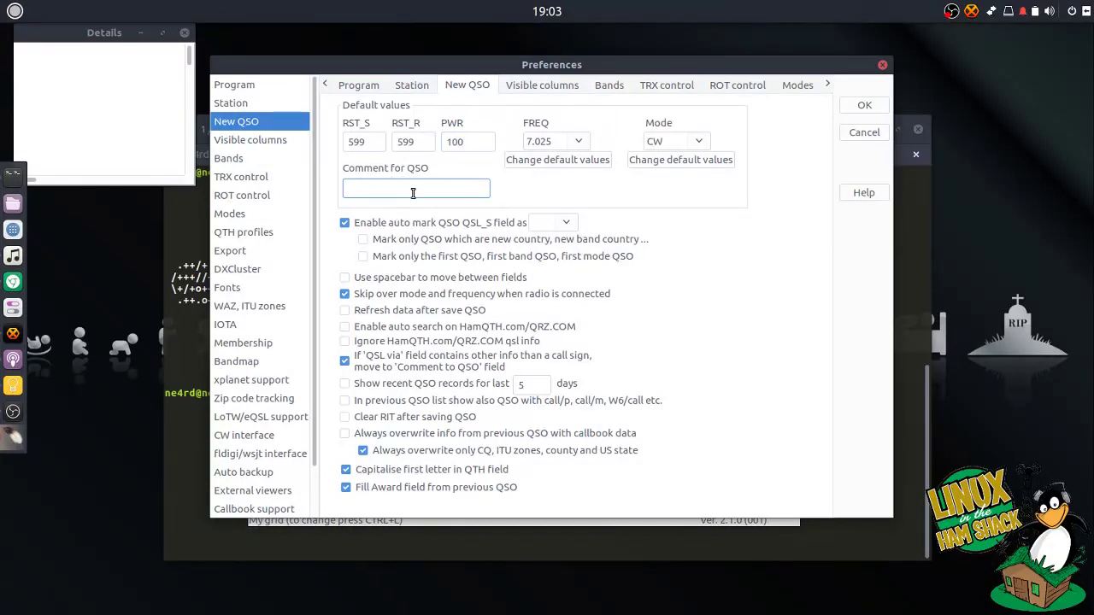
type("asd")
key("ctrl+a")
key("BackSpace")
Enable auto search on HamQTH.com/QRZ.COM for new QSOs
left_click(346, 329)
Add State, Power, LoTW QSL sent, eQSL sent and the combined Received QSL,LoTW,eQSL to the visible log columns
left_click(283, 142)
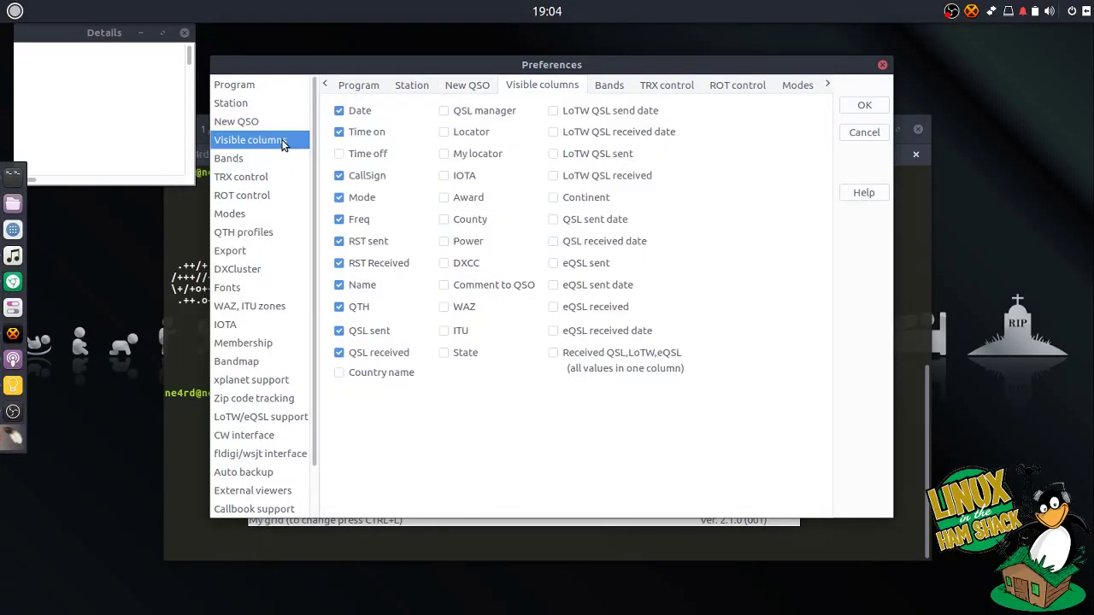
left_click_drag(385, 63, 389, 88)
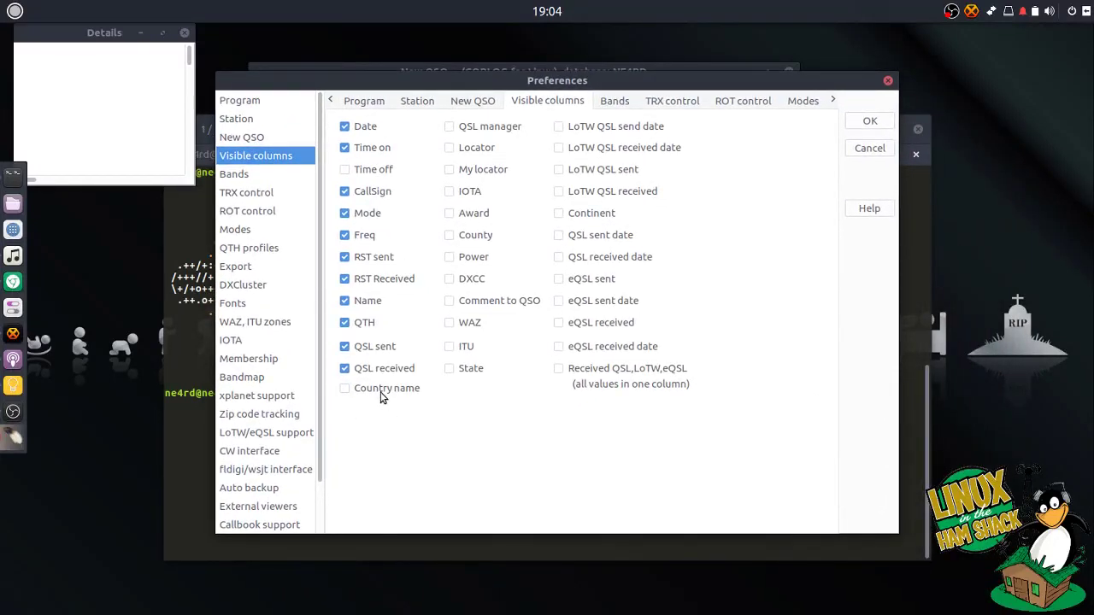
left_click(449, 368)
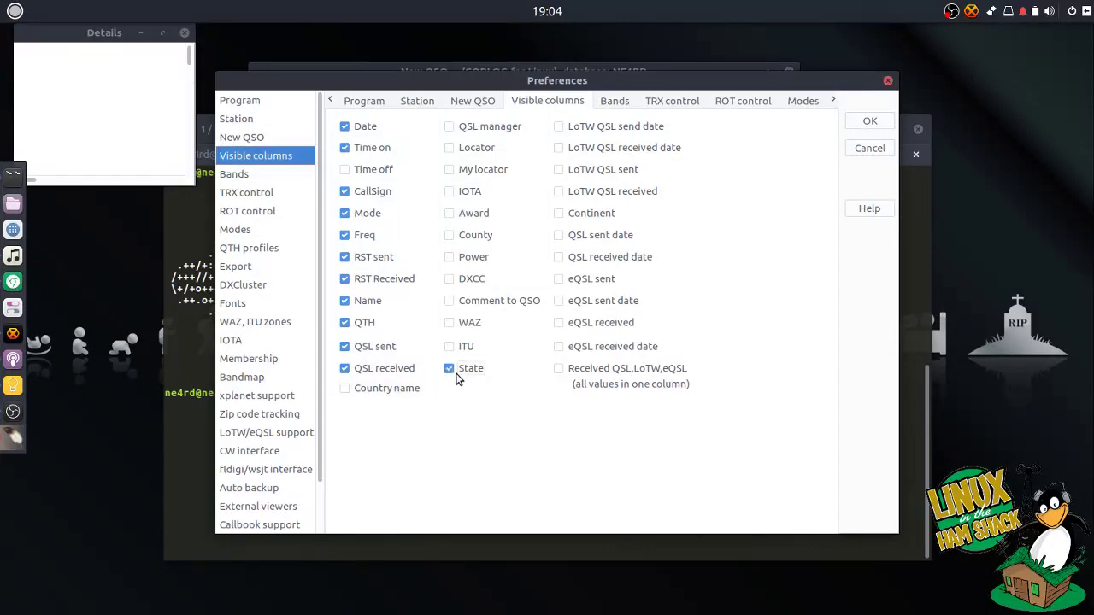
left_click(471, 260)
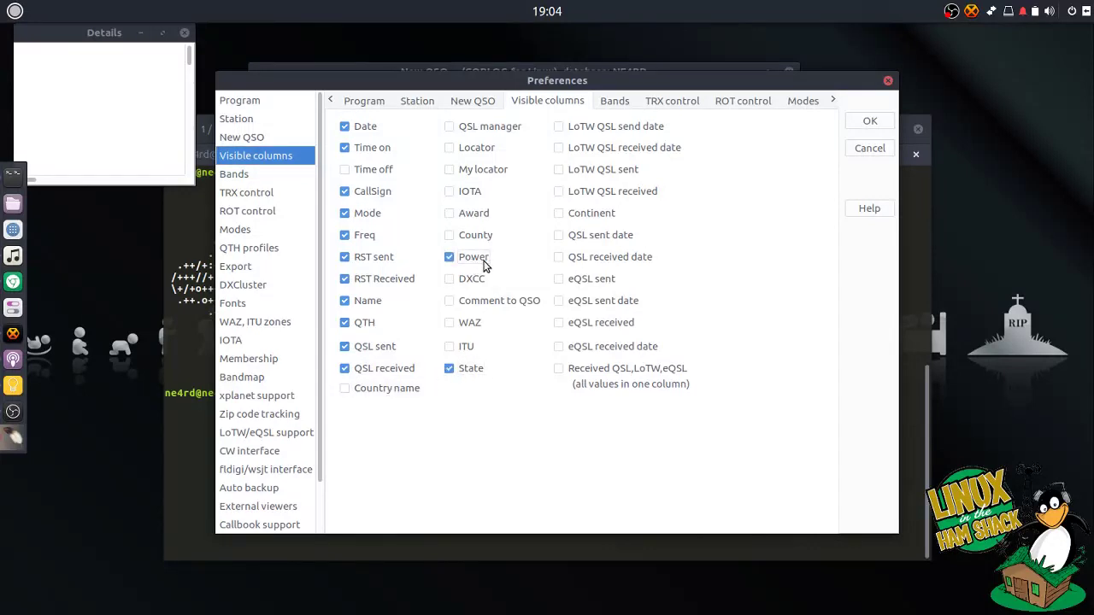
left_click(559, 171)
left_click(560, 279)
left_click(560, 369)
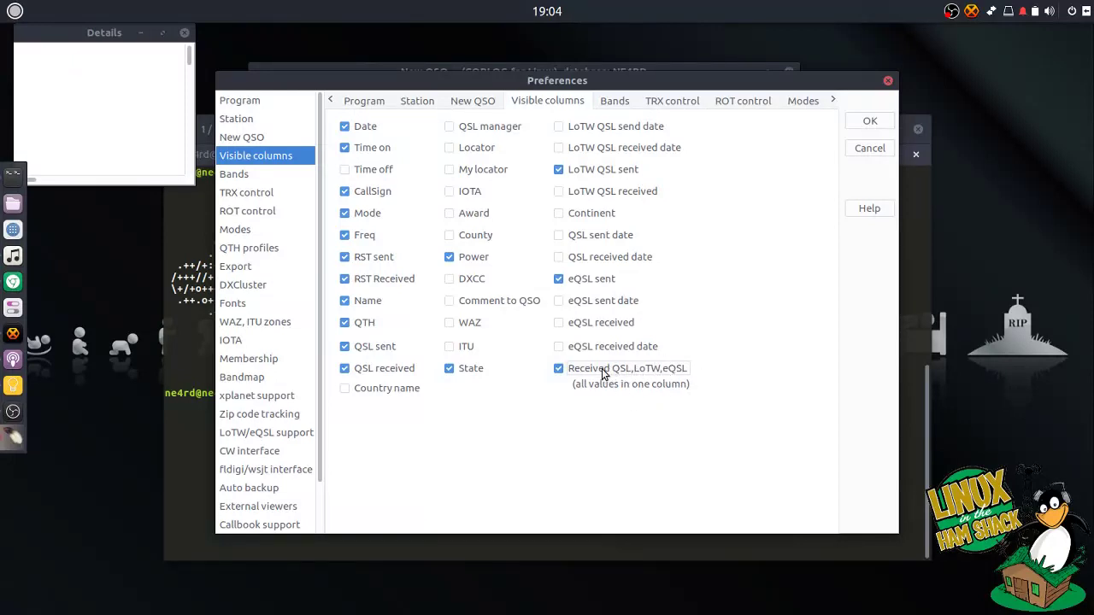
Enable the 5 MHz band in the band preferences
left_click(271, 176)
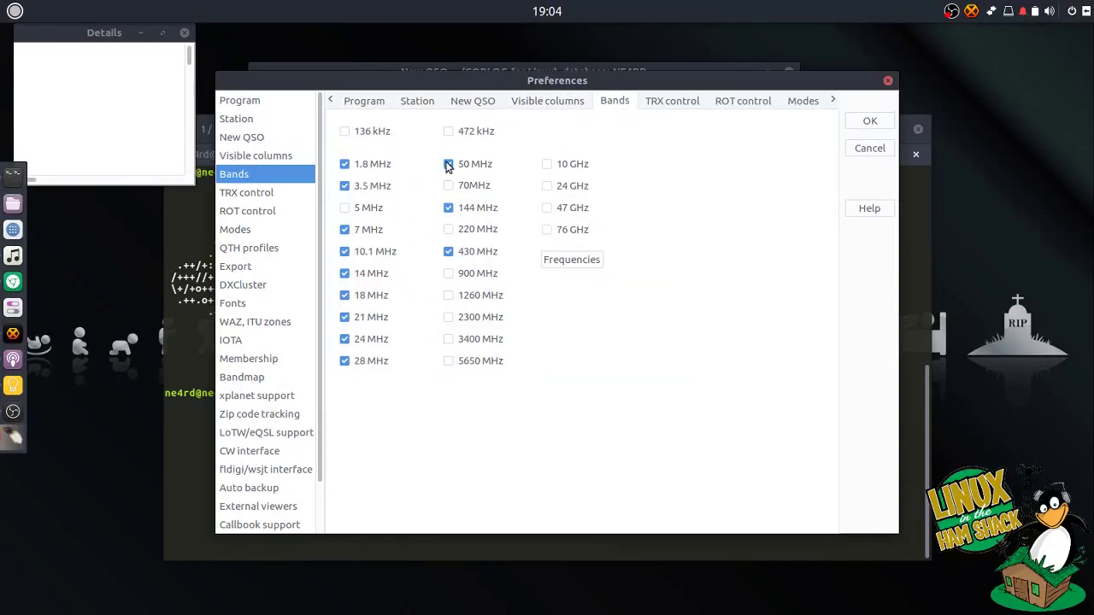
left_click(357, 214)
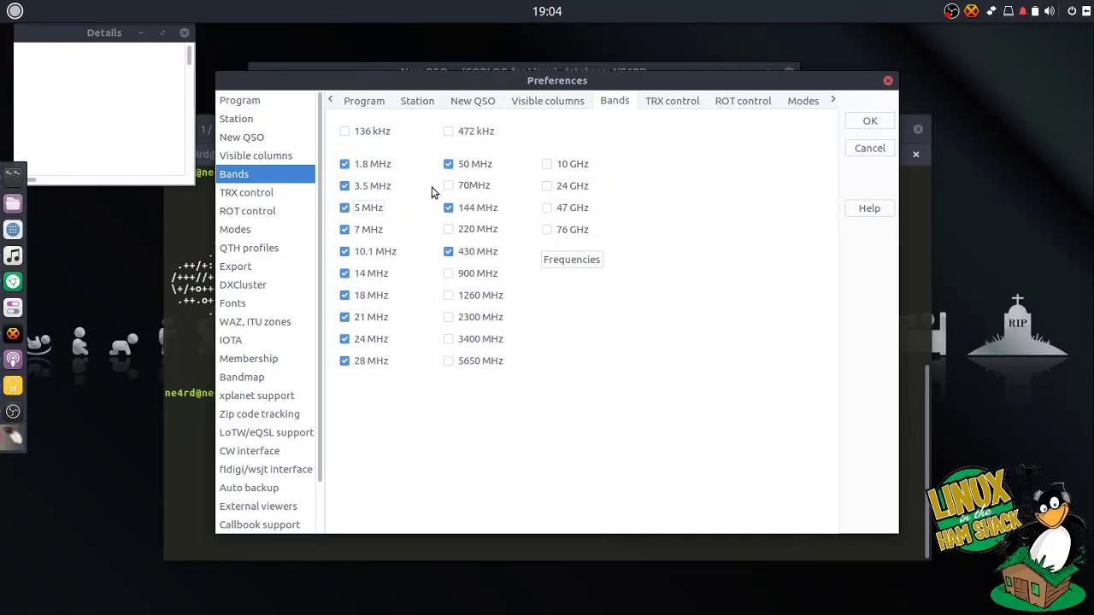
Check the rigctld path given in the TRX control preferences by running "which rigctld" in the Terminix terminal
left_click(284, 198)
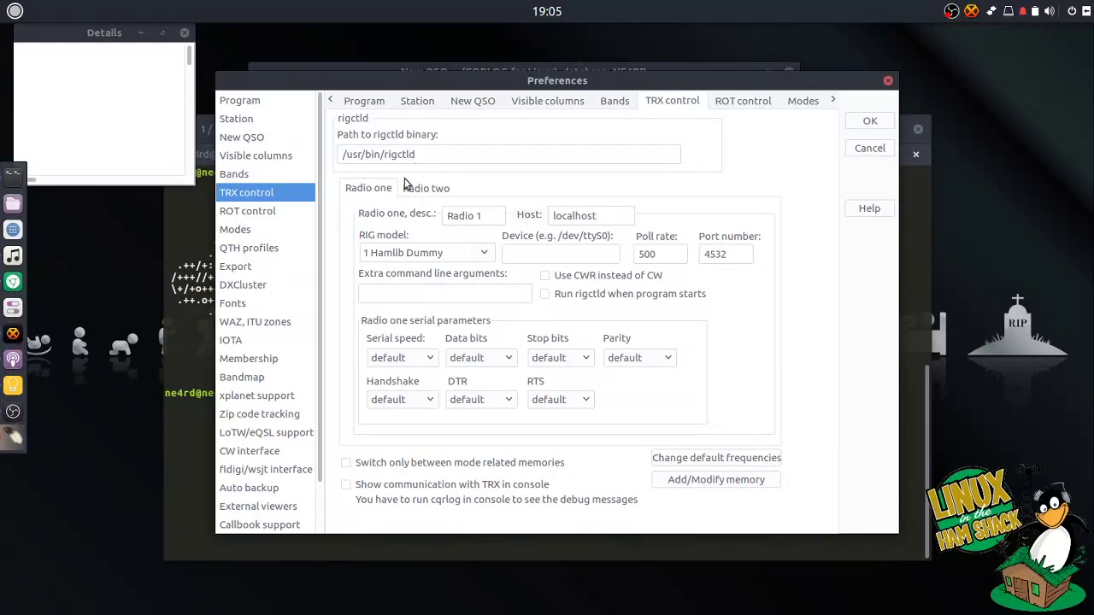
left_click(200, 346)
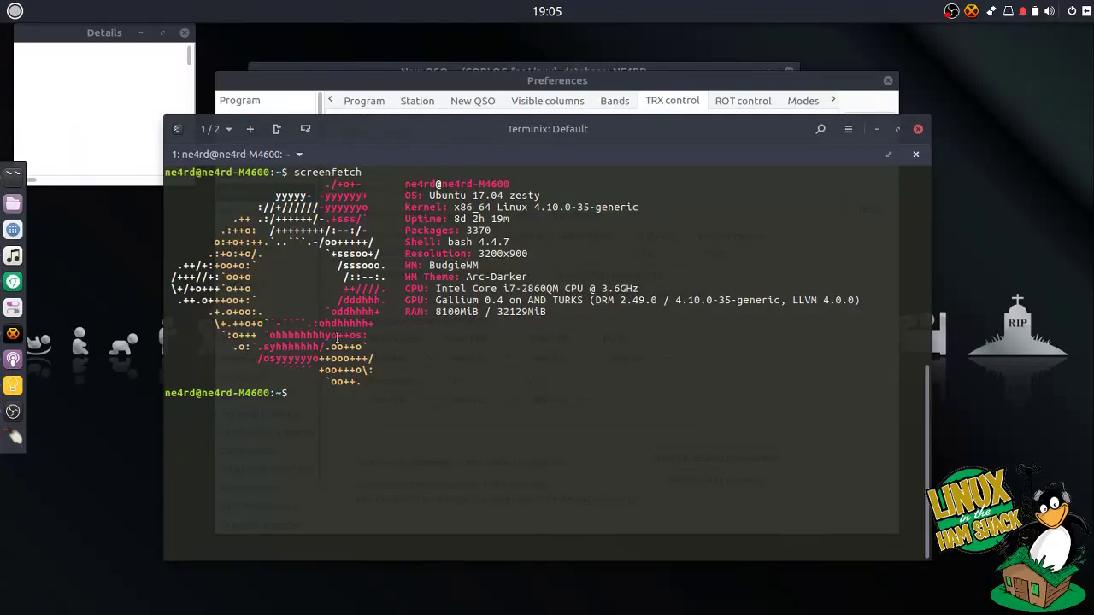
type("which rigctld")
key("Return")
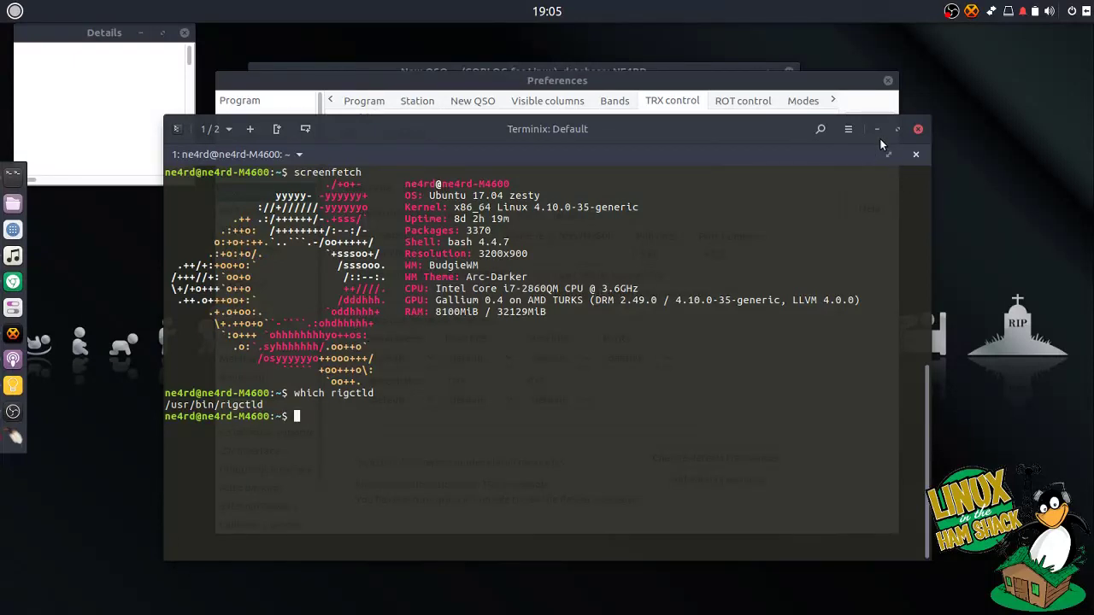
left_click(742, 79)
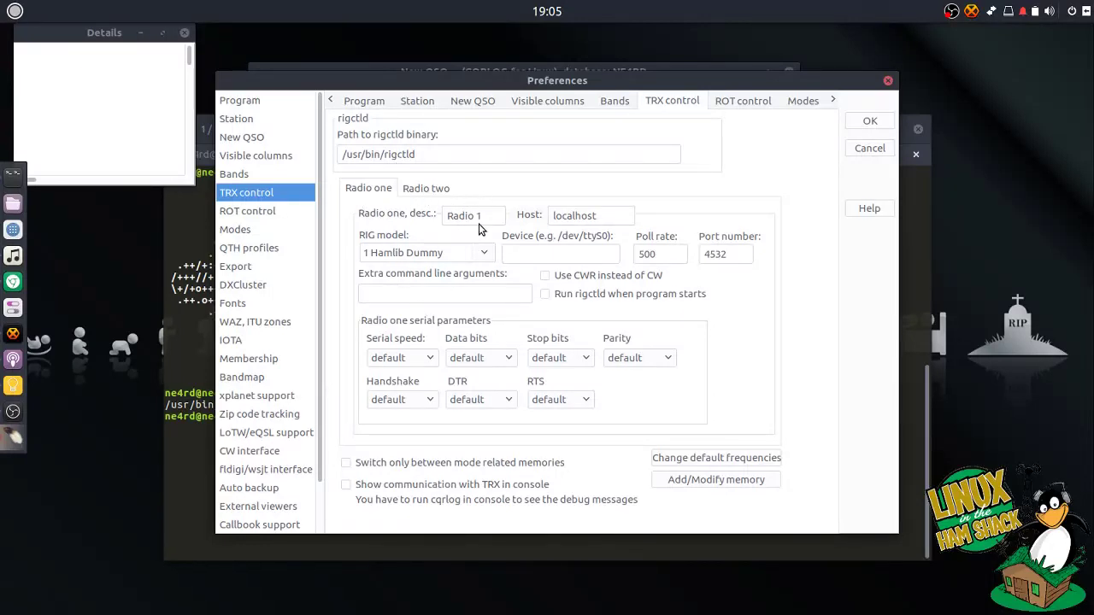
Describe Radio one as FT-450D and choose 127 Yaesu FT-450 as its rig model
left_click_drag(493, 214, 441, 224)
type("FT-45")
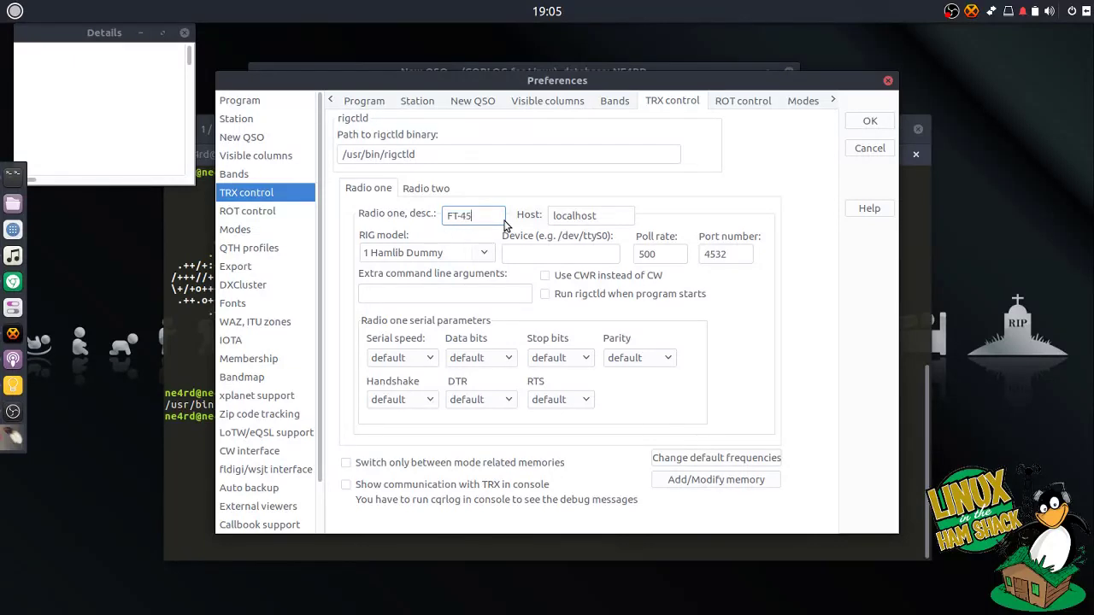
key("Tab")
key("Tab")
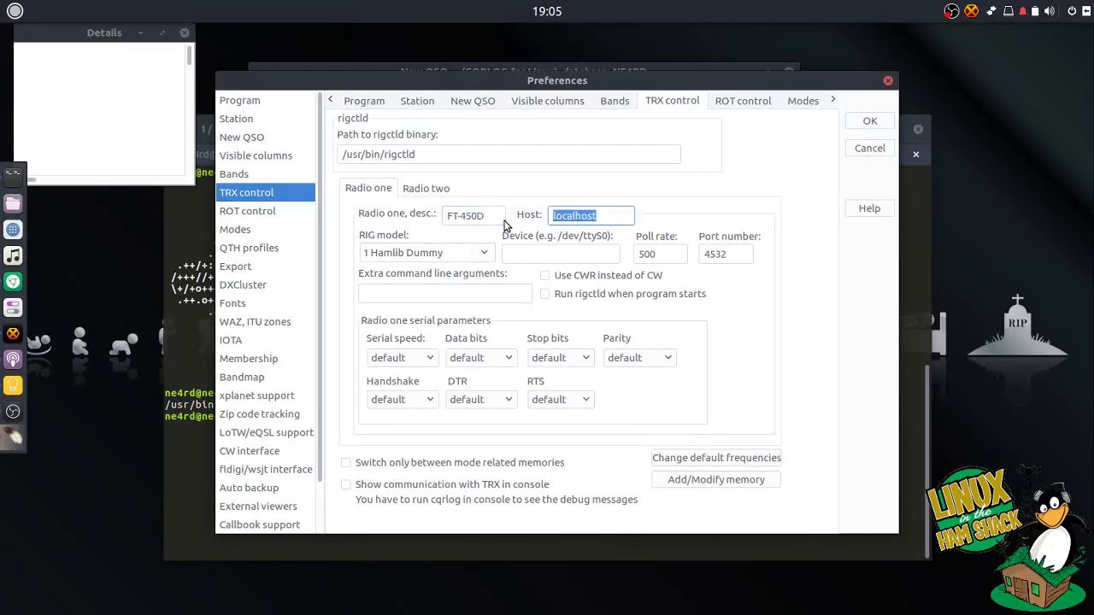
left_click(475, 257)
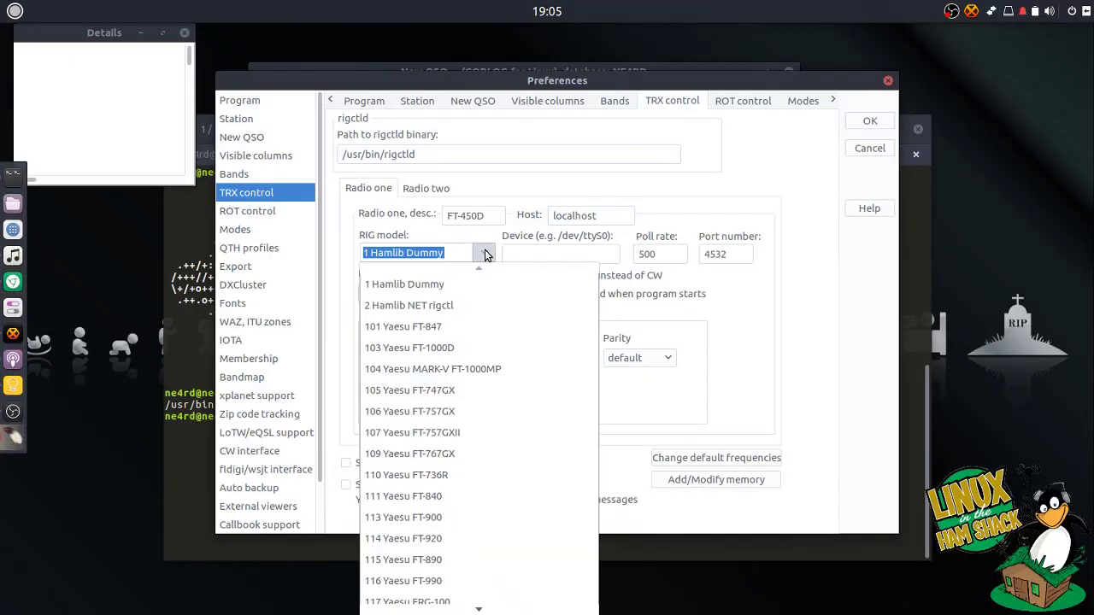
scroll(490, 419, "down", 3)
scroll(487, 431, "down", 1)
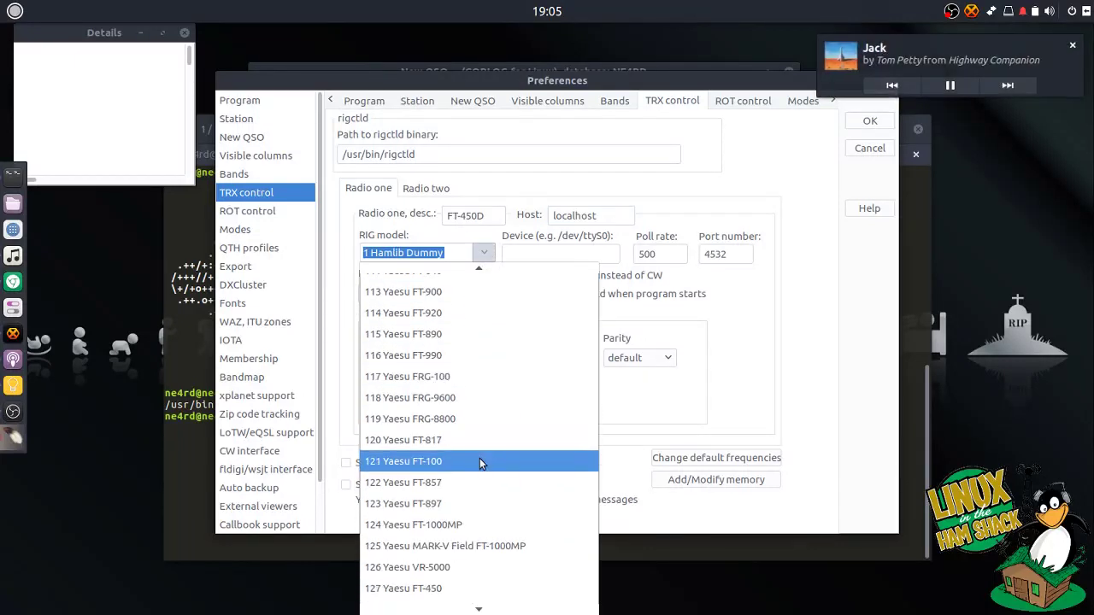
left_click(440, 588)
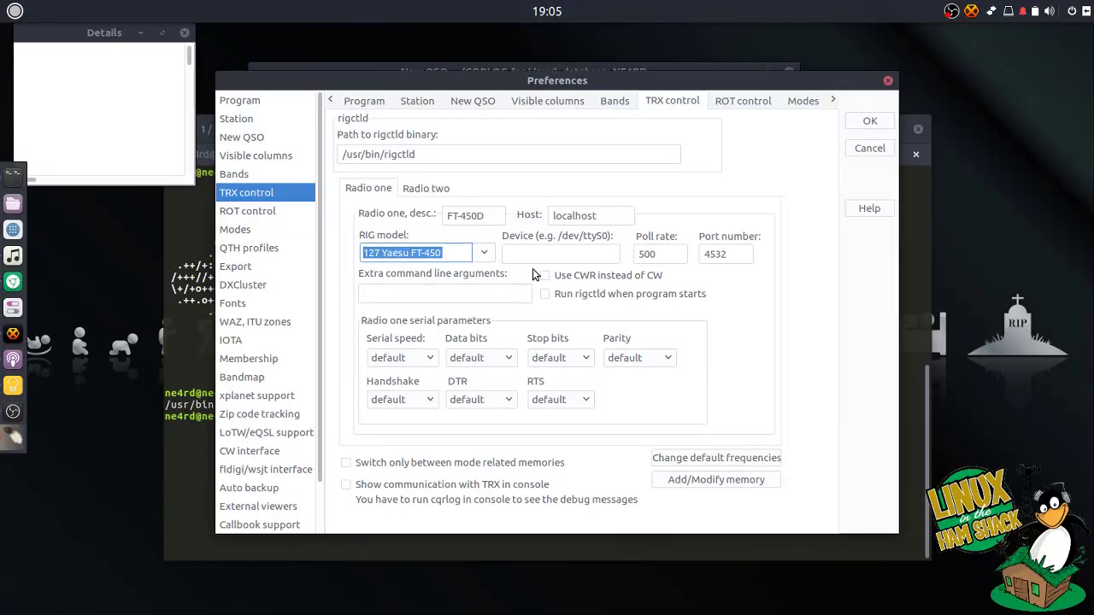
Set Radio one's device to /dev/ttyS0
left_click(549, 254)
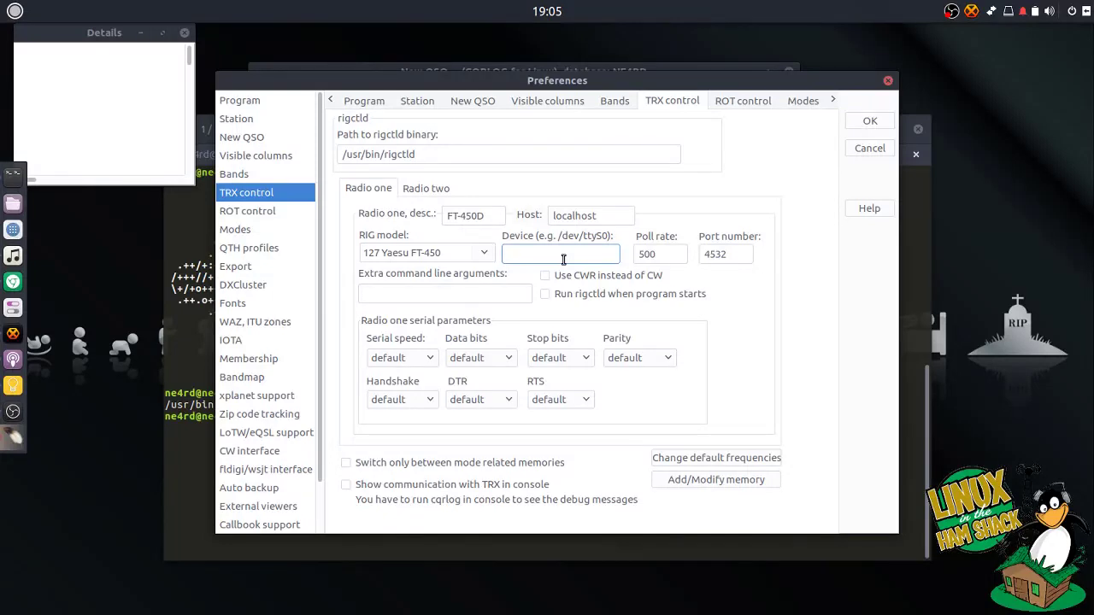
mouse_move(558, 82)
left_mouse_down()
mouse_move(537, 108)
mouse_move(548, 85)
left_mouse_up()
type("/dev/ttyS0")
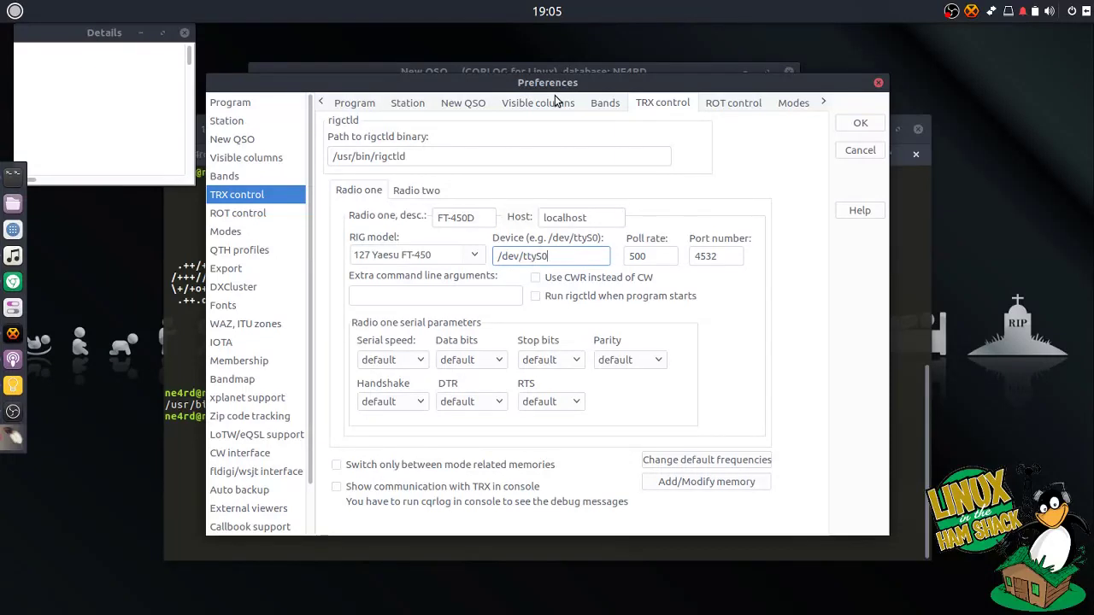
key("Tab")
key("Tab")
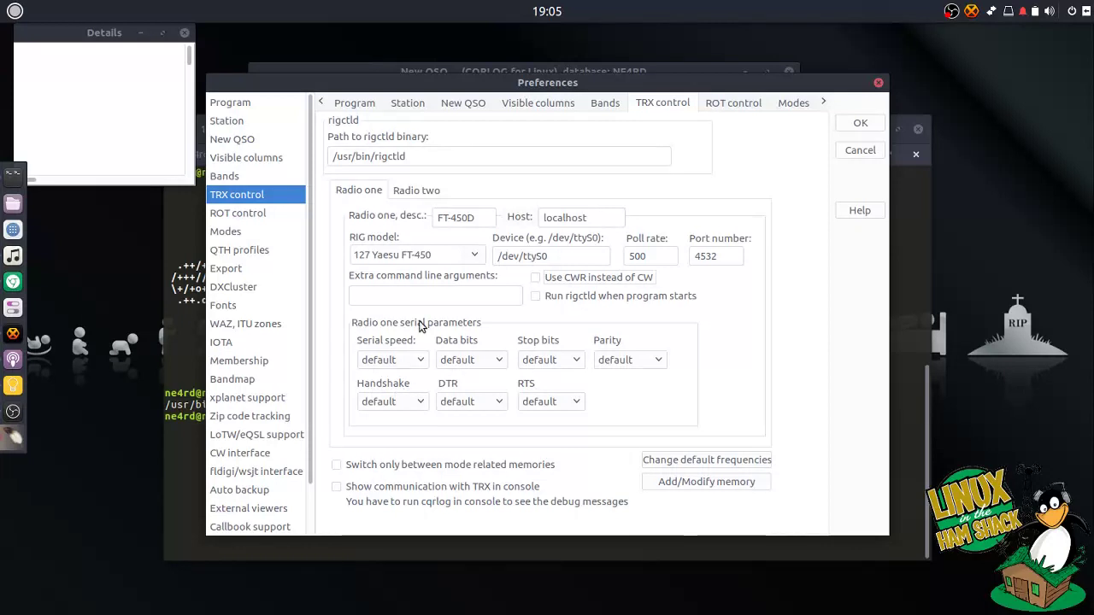
Have rigctld run when the program starts and set Radio one's serial speed to 4800
left_click(426, 288)
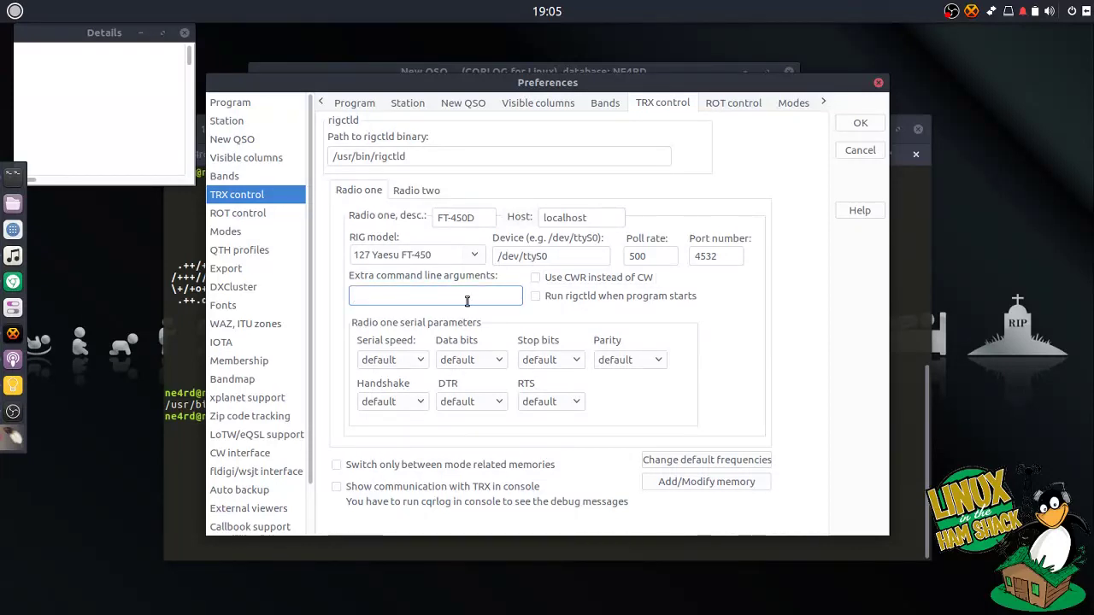
left_click(537, 299)
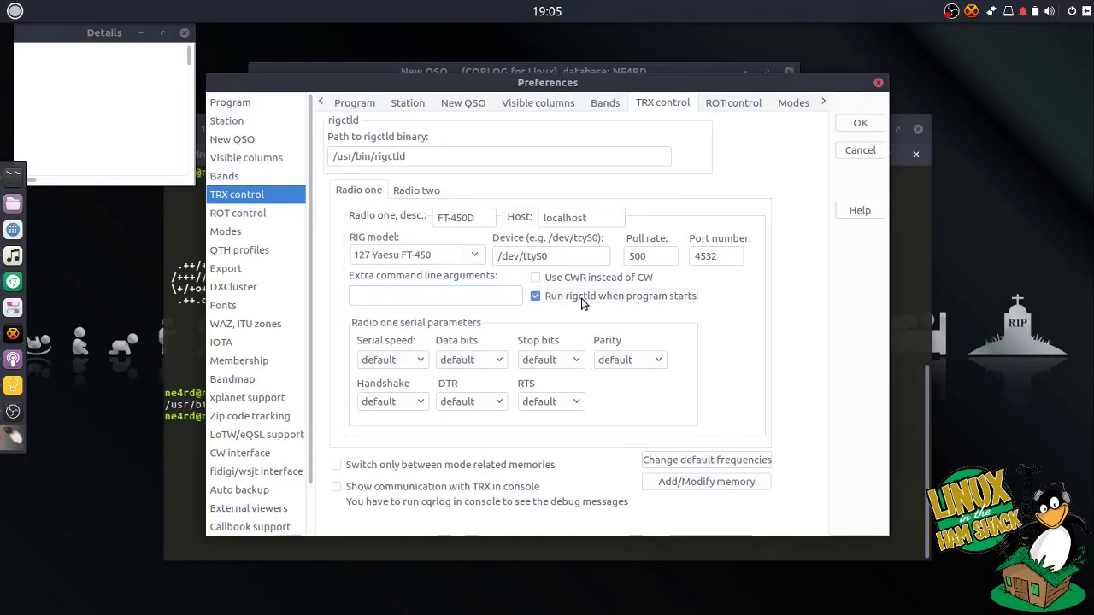
left_click(391, 352)
left_click(404, 416)
Review the Radio two settings, the rotor control settings and the bandwidths for each mode
left_click(421, 193)
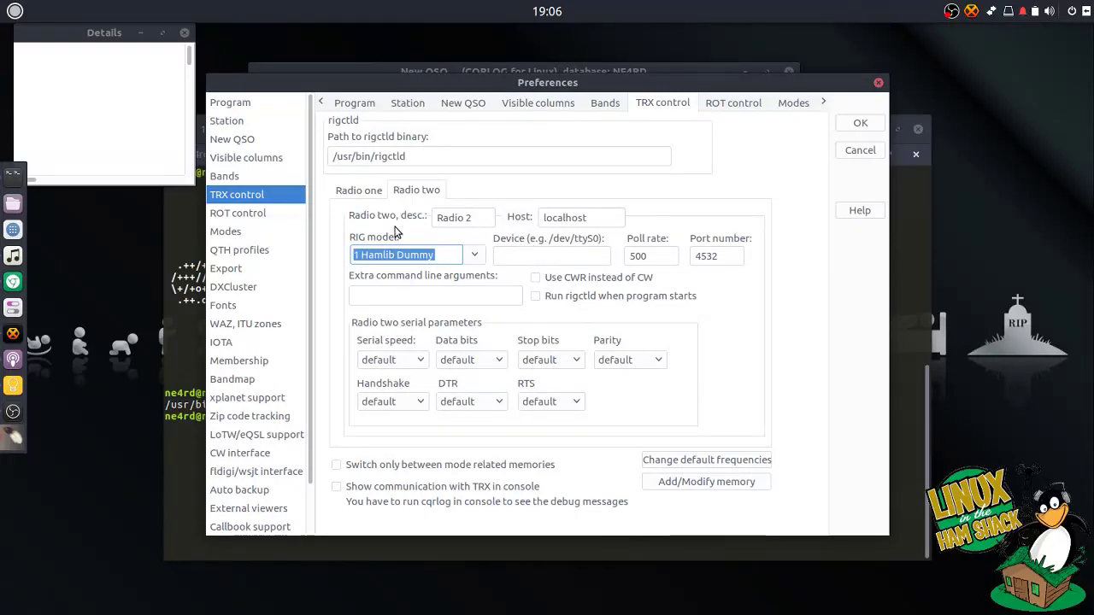
left_click(365, 192)
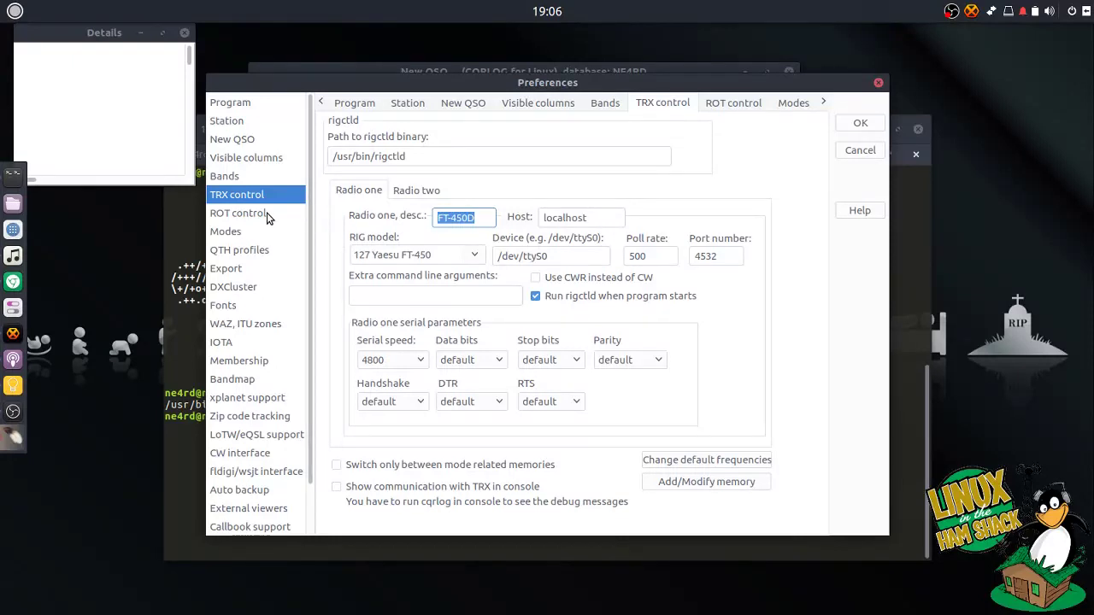
left_click(266, 214)
left_click(337, 193)
left_click(400, 191)
left_click(359, 193)
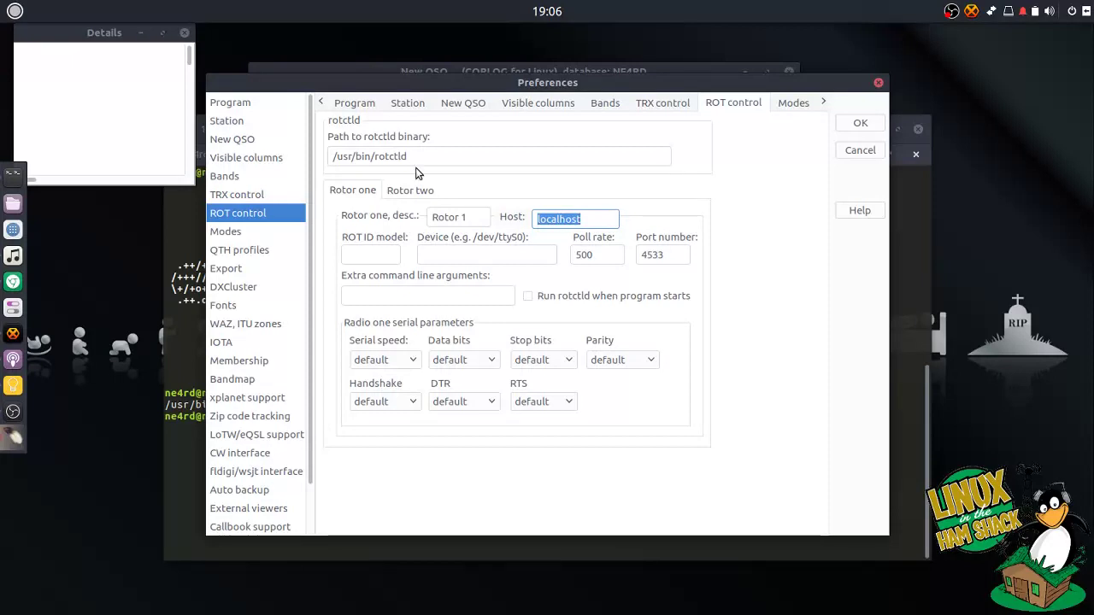
left_click(249, 233)
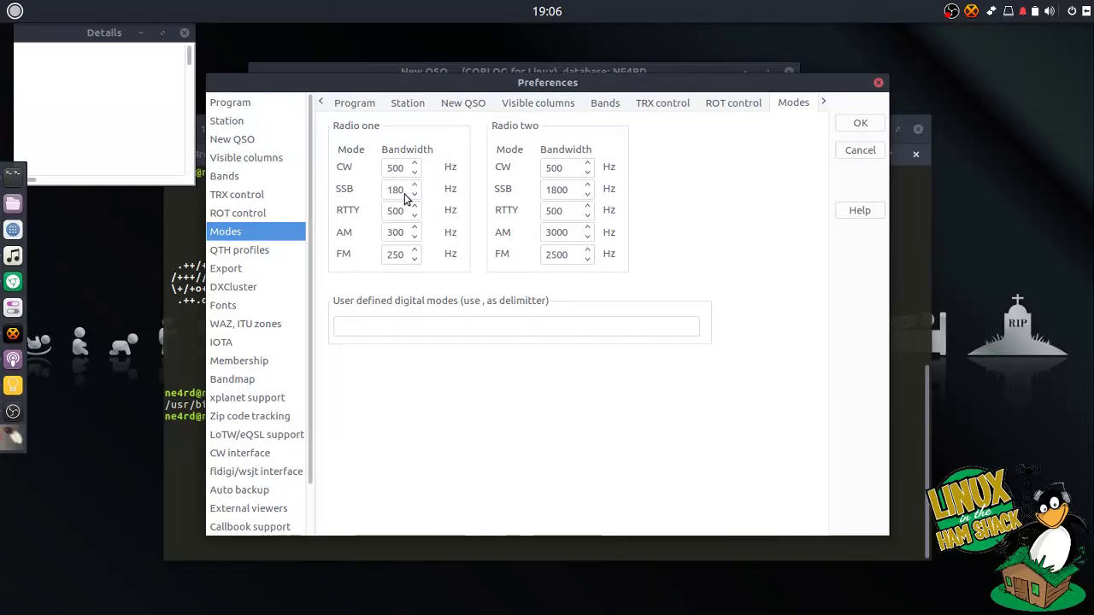
Enable the use of QTH profiles and check the list of available profiles
left_click(266, 252)
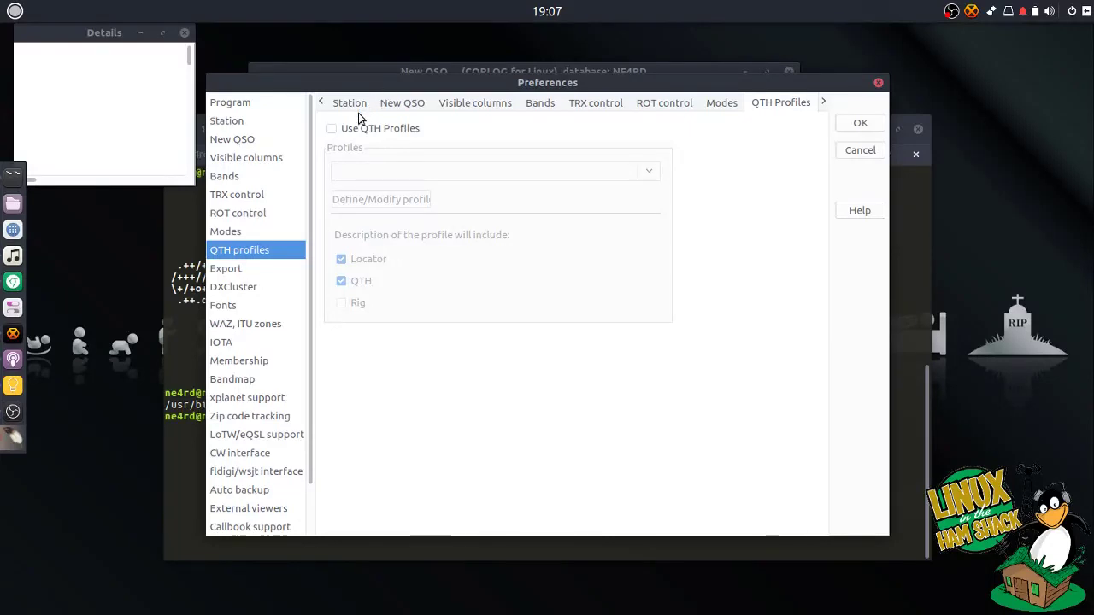
left_click(342, 133)
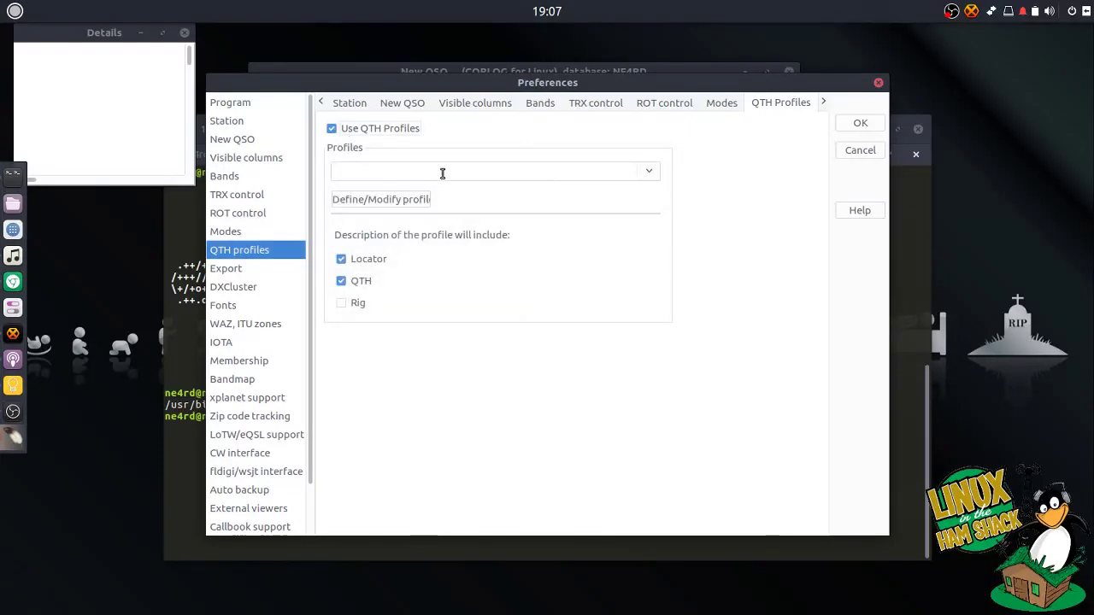
left_click(468, 171)
left_click(655, 178)
left_click(656, 178)
left_click(656, 178)
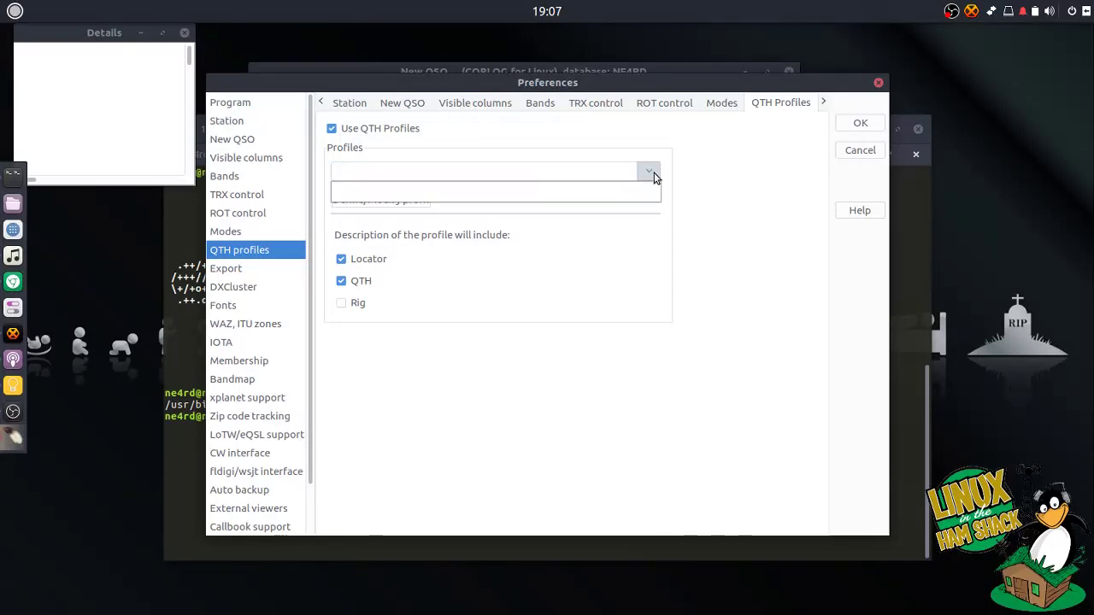
Create QTH profile number 1 with locator DN55QT, QTH "Home QTH" and equipment "FT-450D EFHW"
left_click(391, 198)
left_click_drag(344, 44, 670, 173)
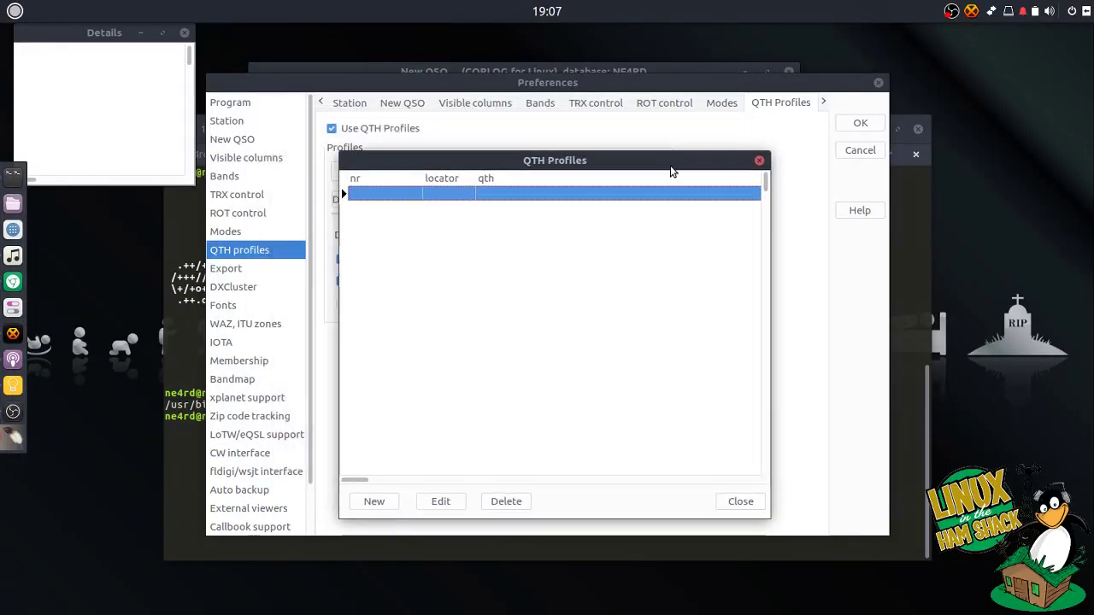
left_click(374, 502)
type("1")
left_click(420, 240)
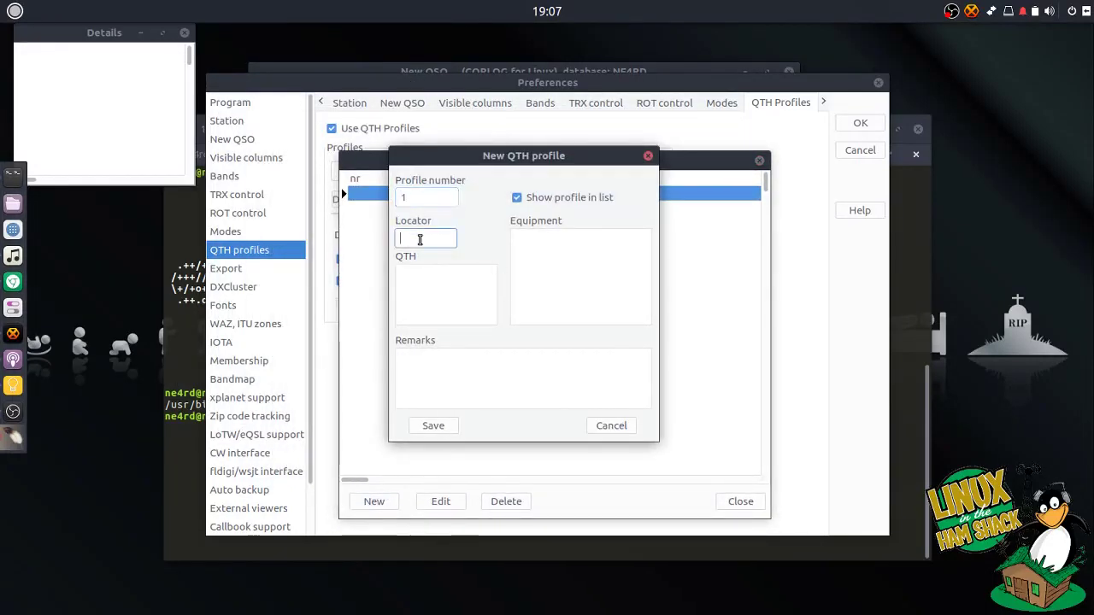
type("DN55QT")
left_click(398, 270)
type("B")
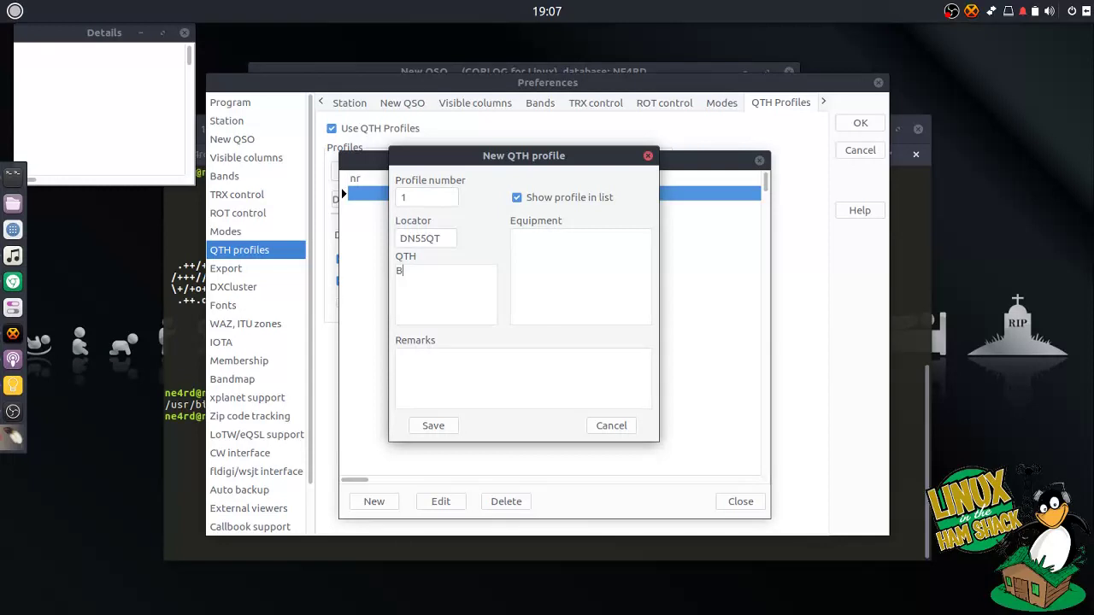
type("ome QTH")
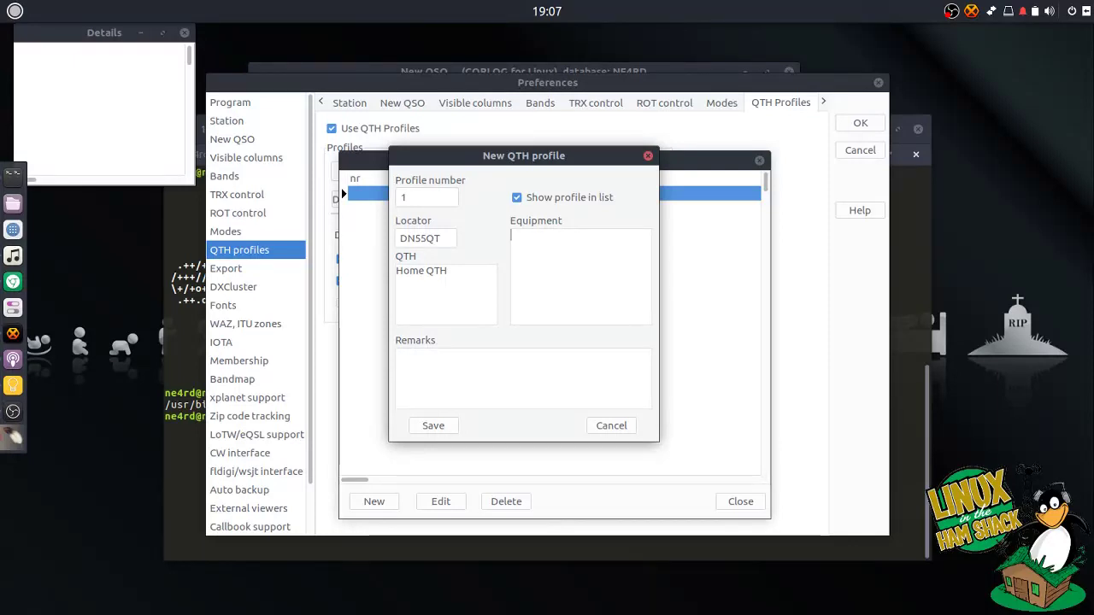
type("-450D EFHW")
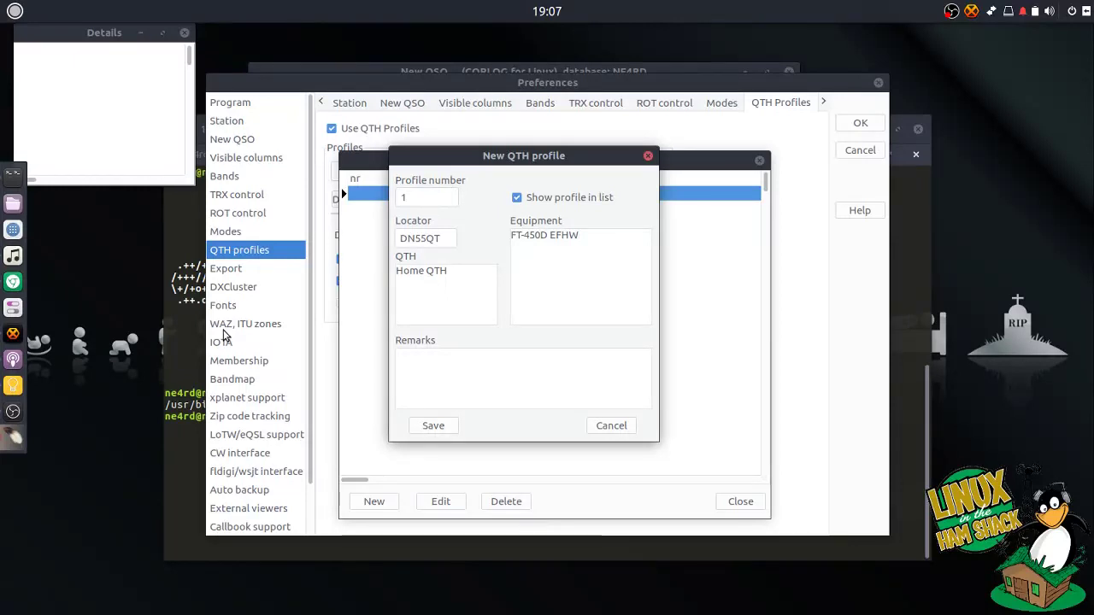
left_click(433, 426)
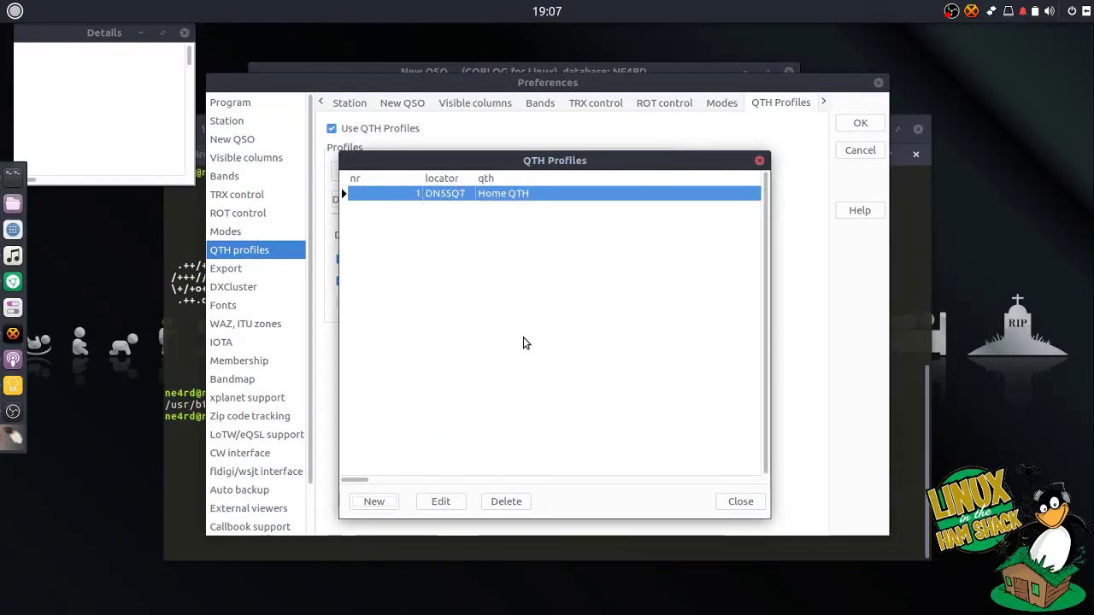
Close the profile manager and select the Home QTH profile as the one in use
left_click(740, 502)
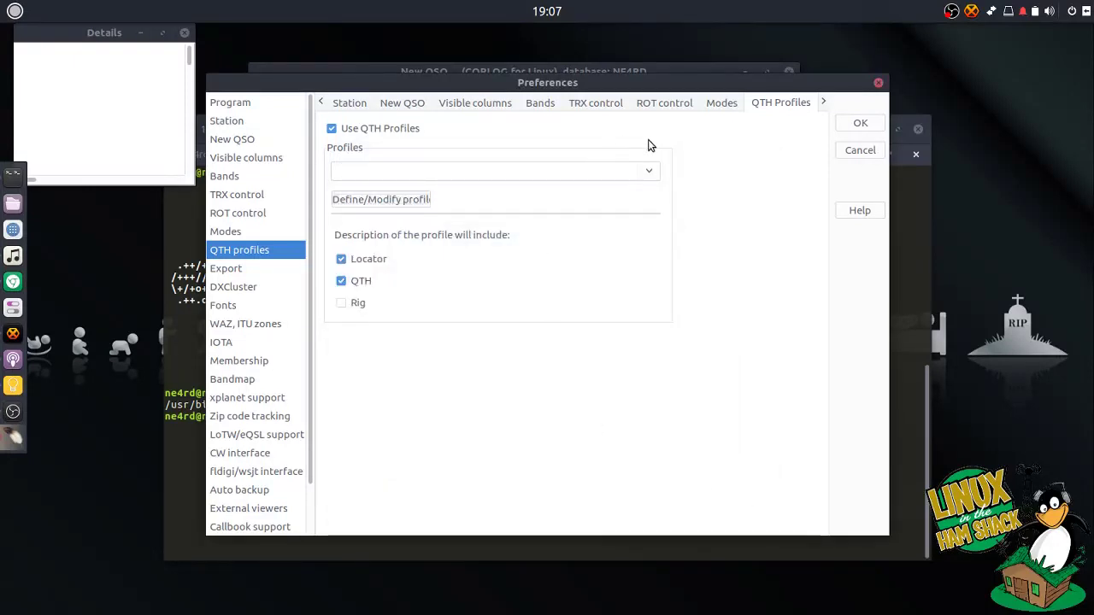
left_click(649, 171)
left_click(515, 213)
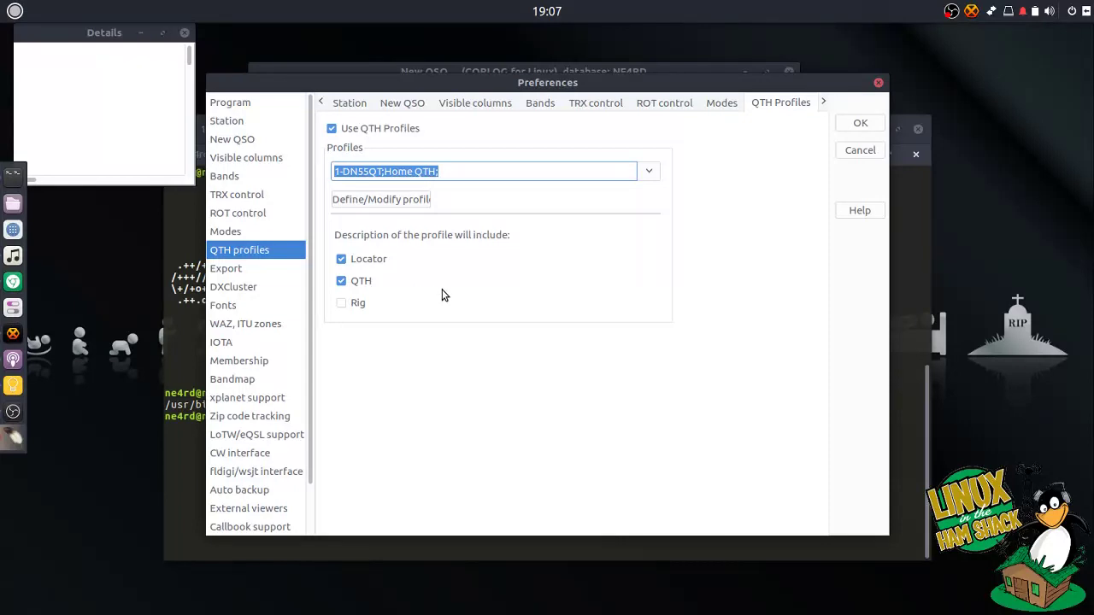
Check the export fields and exclude 220 MHz and every band from 900 MHz to 76 GHz from the DX cluster spots
left_click(260, 271)
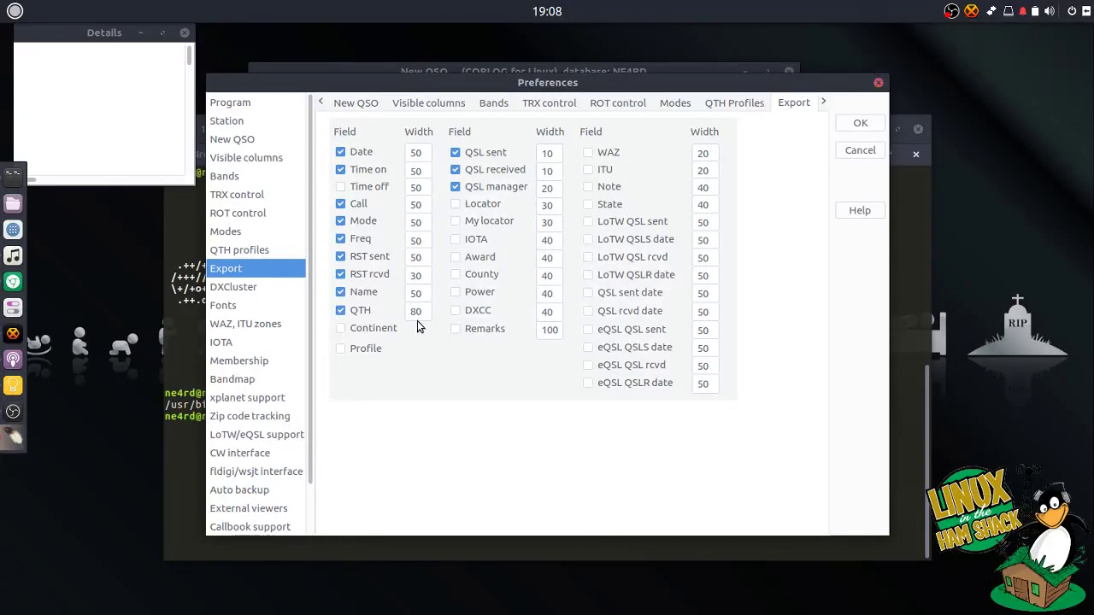
left_click(262, 289)
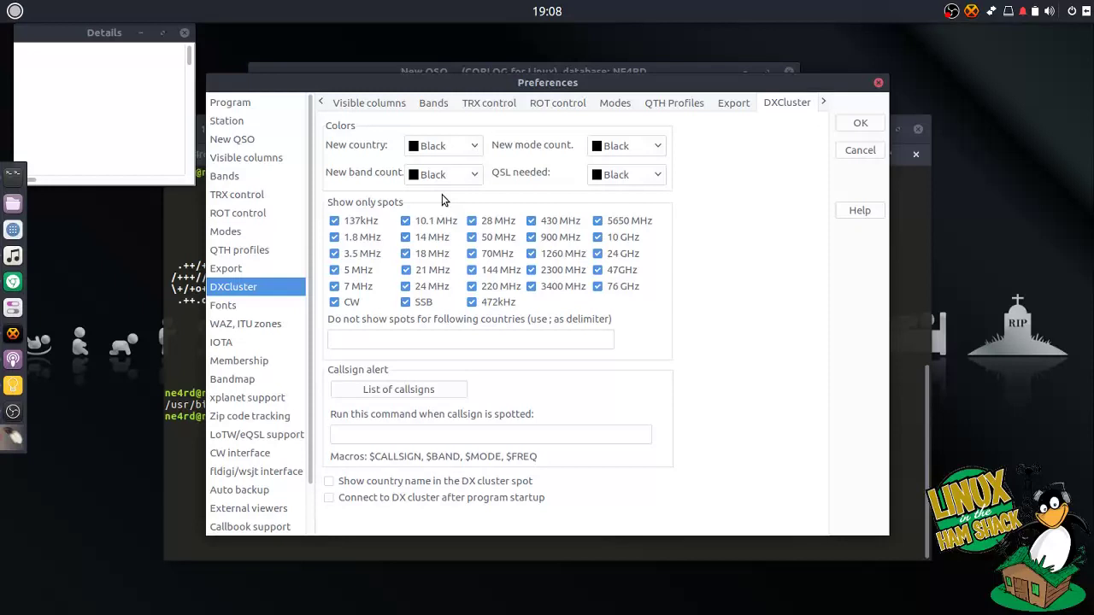
left_click_drag(594, 84, 606, 75)
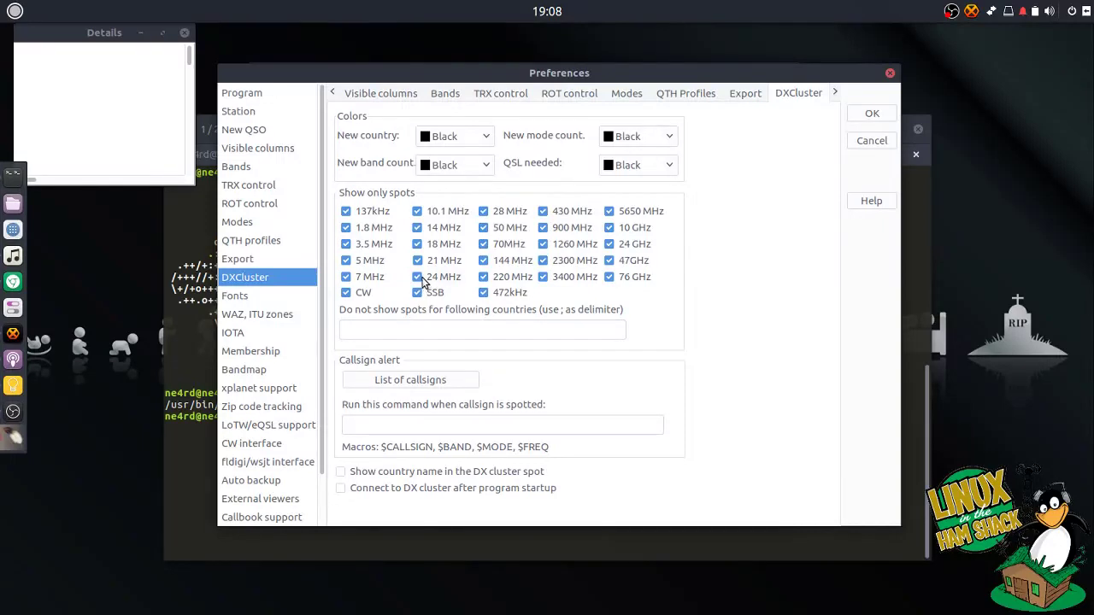
left_click(481, 284)
left_click(542, 227)
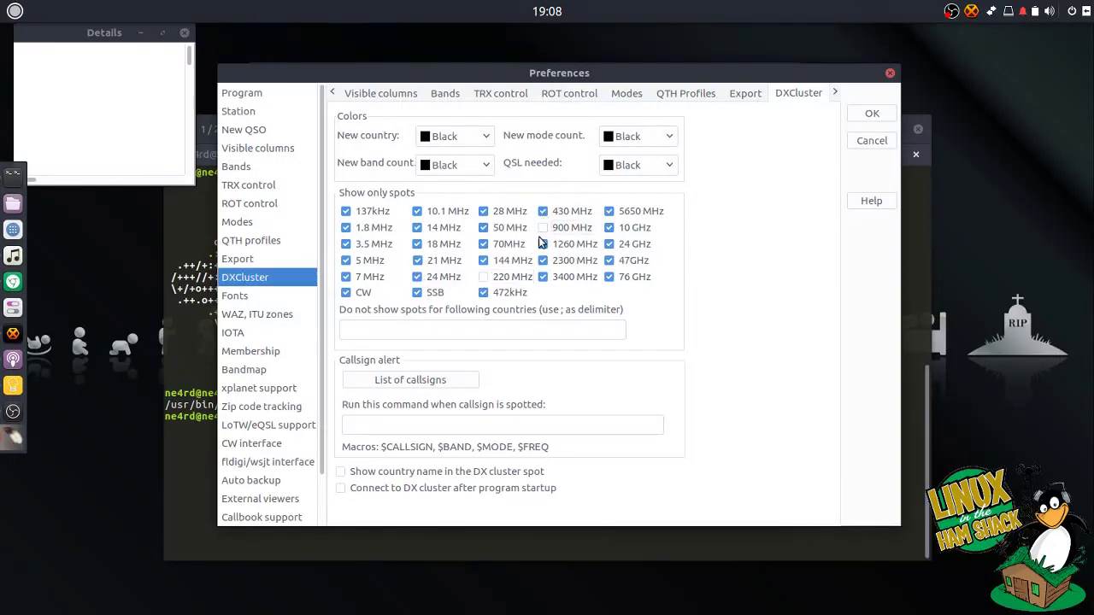
left_click(542, 244)
left_click(543, 260)
left_click(543, 276)
left_click(608, 276)
left_click(610, 260)
left_click(609, 227)
left_click(609, 211)
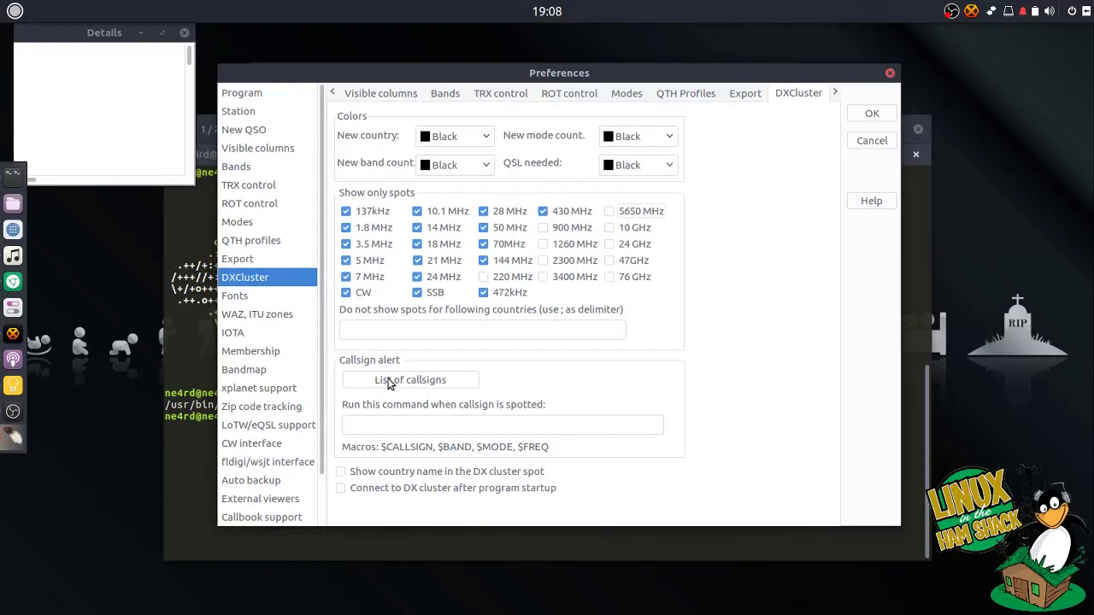
Enable showing the country name in DX cluster spots and connecting to the DX cluster after program startup
left_click(417, 424)
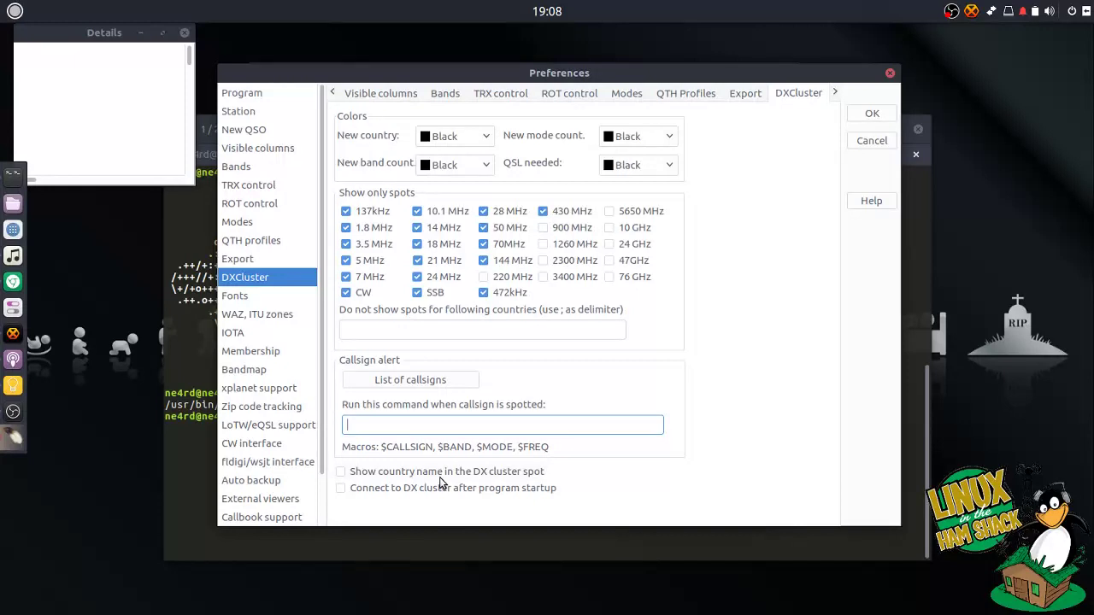
left_click(496, 475)
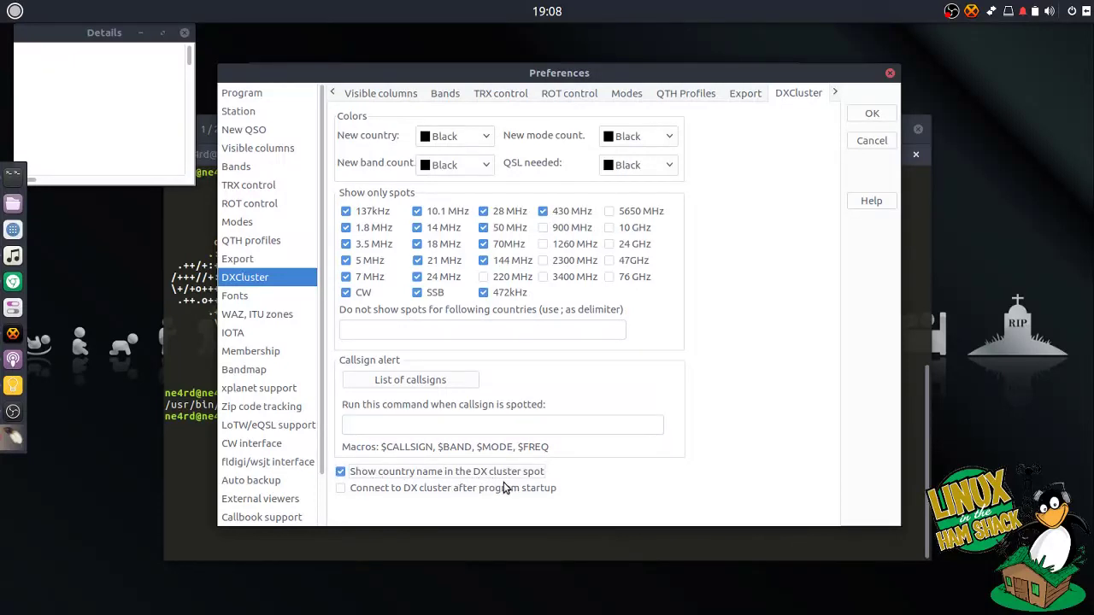
left_click(446, 494)
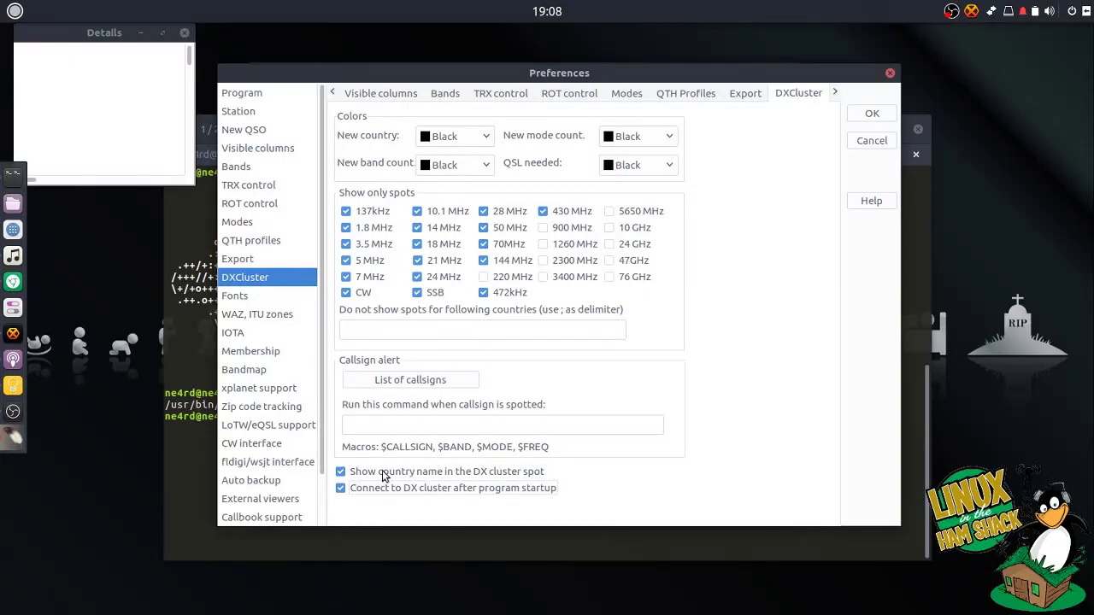
Review the font settings, the WAZ and ITU zone colors and the IOTA colors
left_click(281, 299)
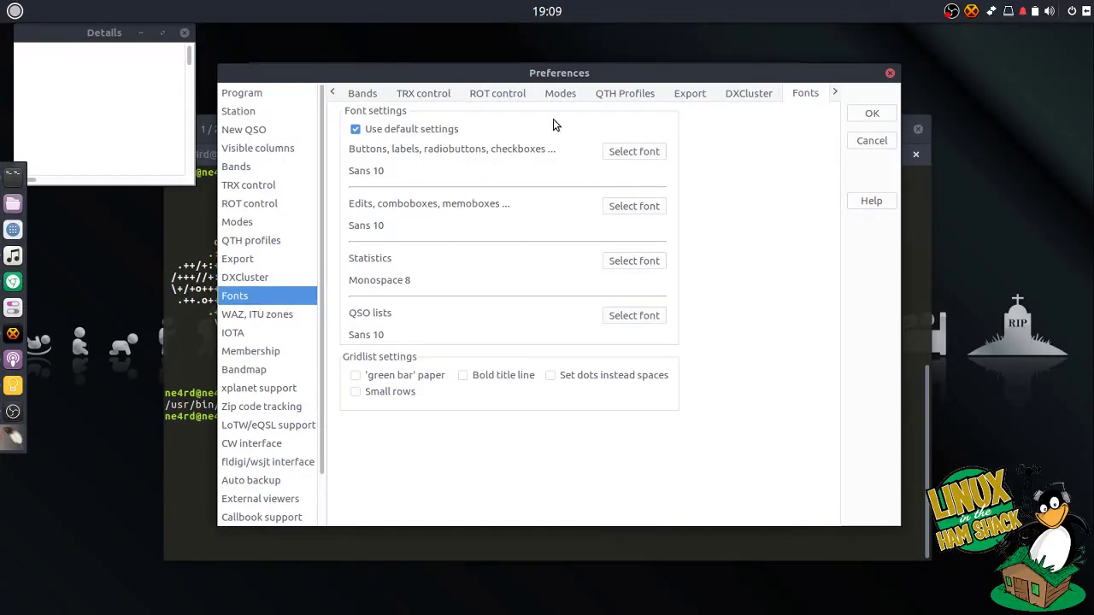
mouse_move(566, 74)
left_mouse_down()
mouse_move(557, 448)
mouse_move(527, 228)
mouse_move(531, 297)
mouse_move(504, 172)
mouse_move(511, 43)
mouse_move(554, 75)
left_mouse_up()
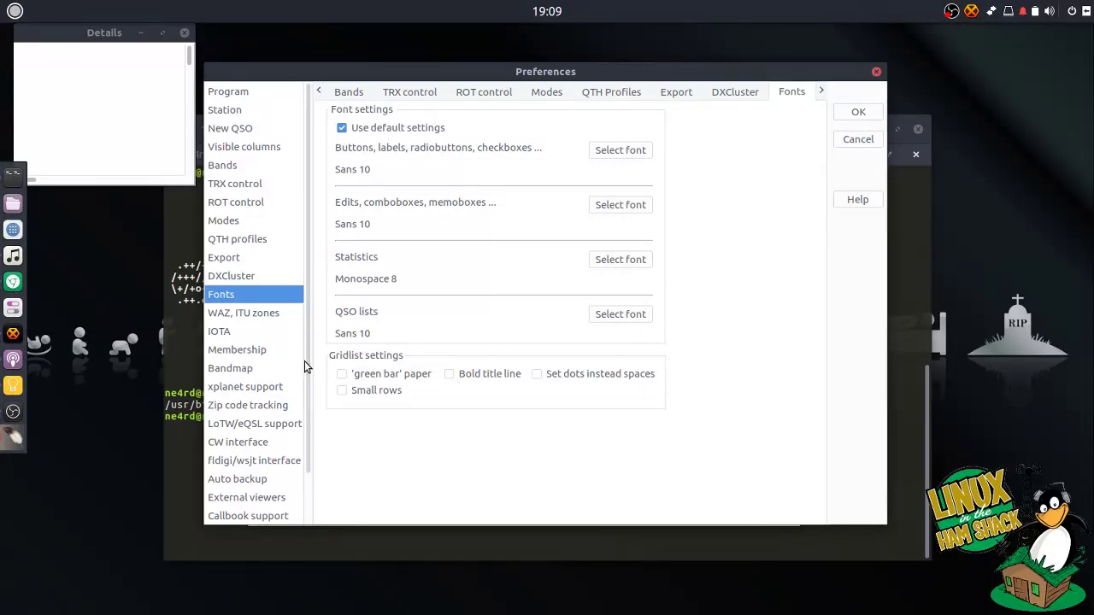
left_click(259, 316)
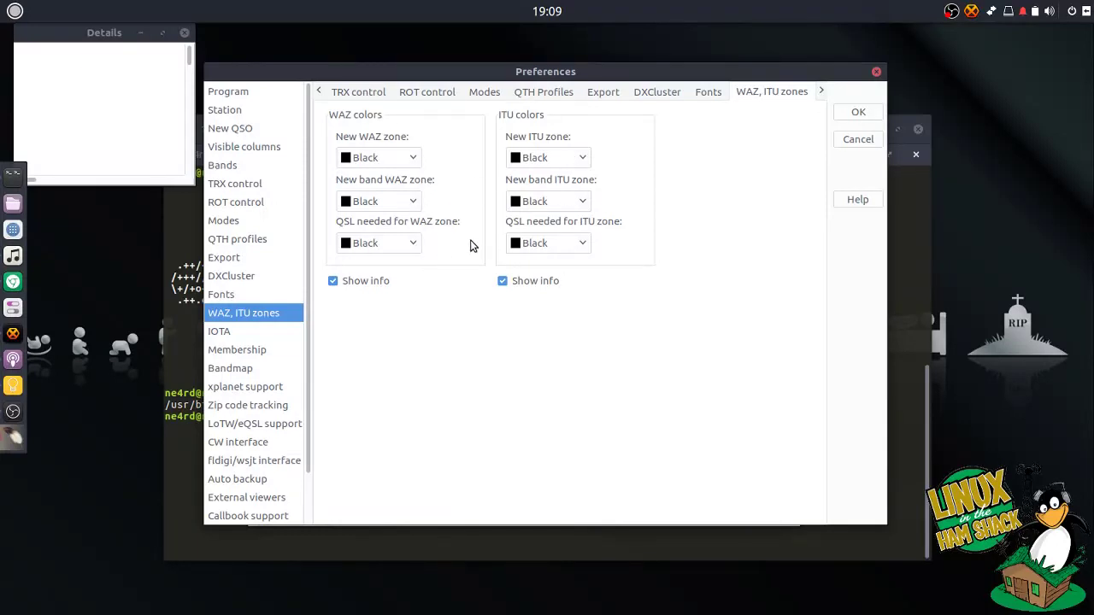
left_click(252, 335)
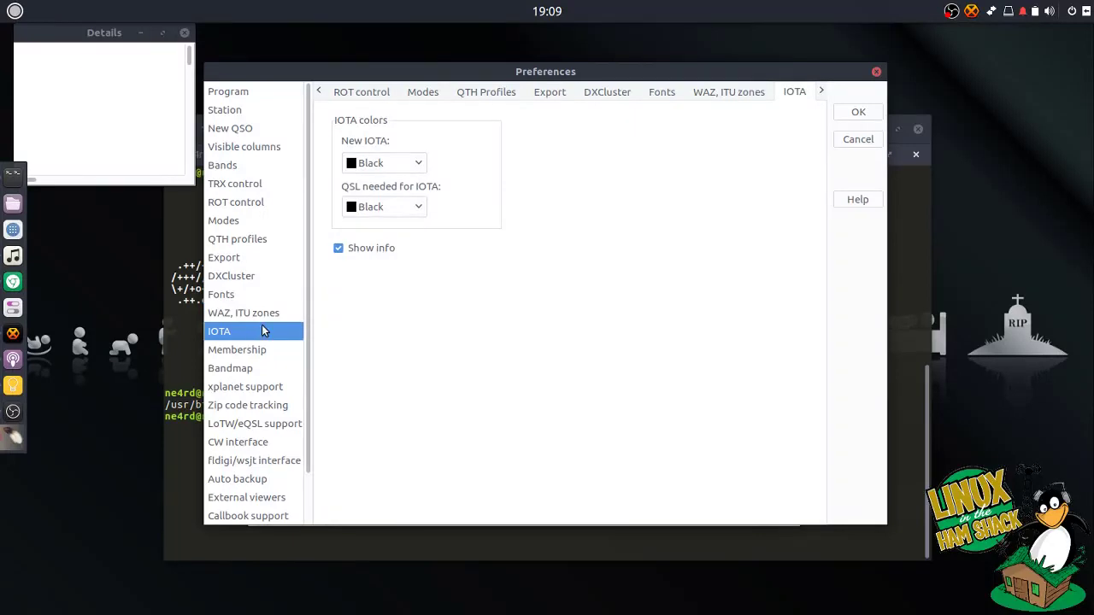
Browse the clubs available for the first club in the membership settings without choosing one
left_click(270, 351)
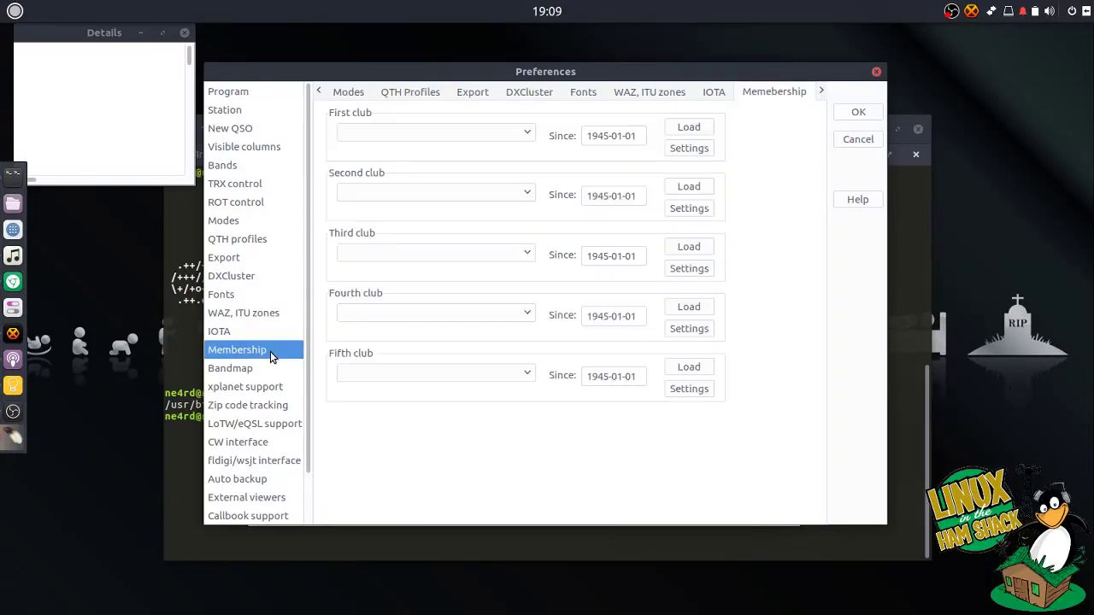
left_click(521, 134)
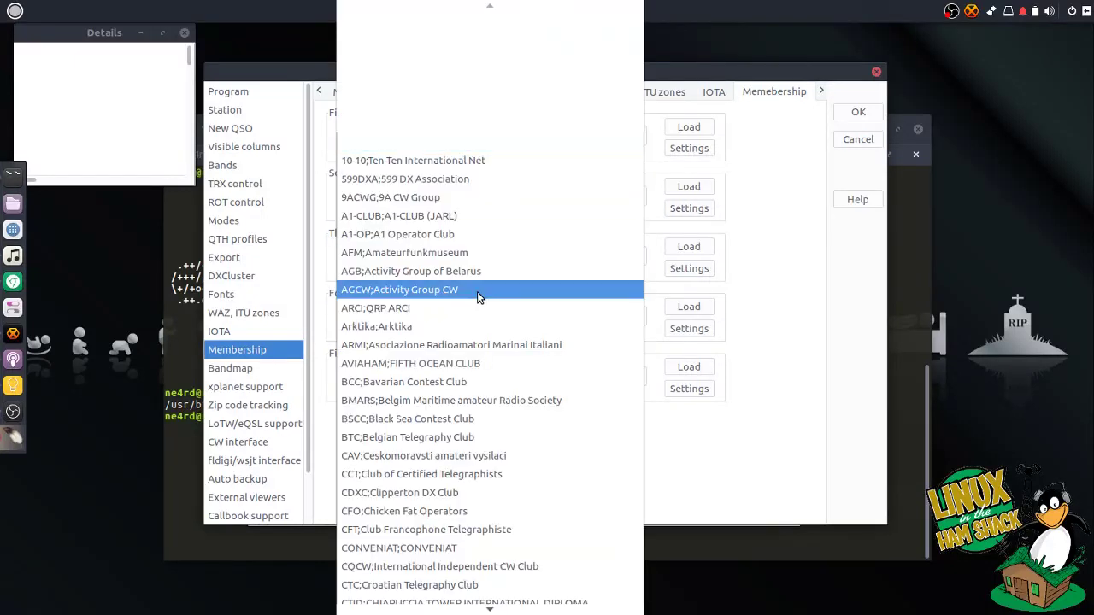
scroll(478, 321, "down", 5)
scroll(471, 418, "down", 6)
scroll(470, 431, "down", 5)
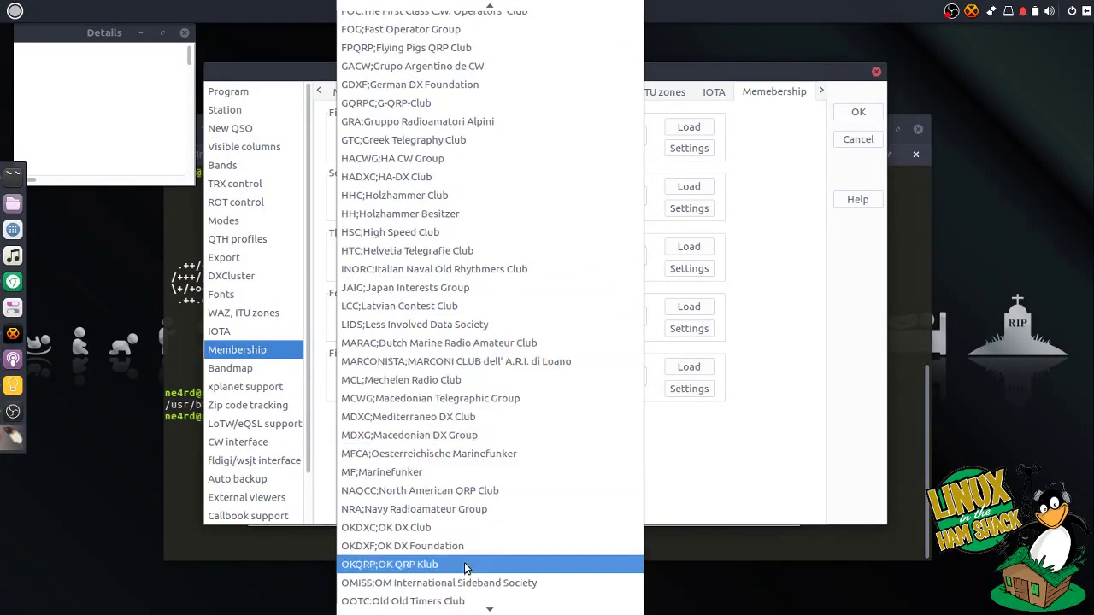
scroll(588, 454, "down", 1)
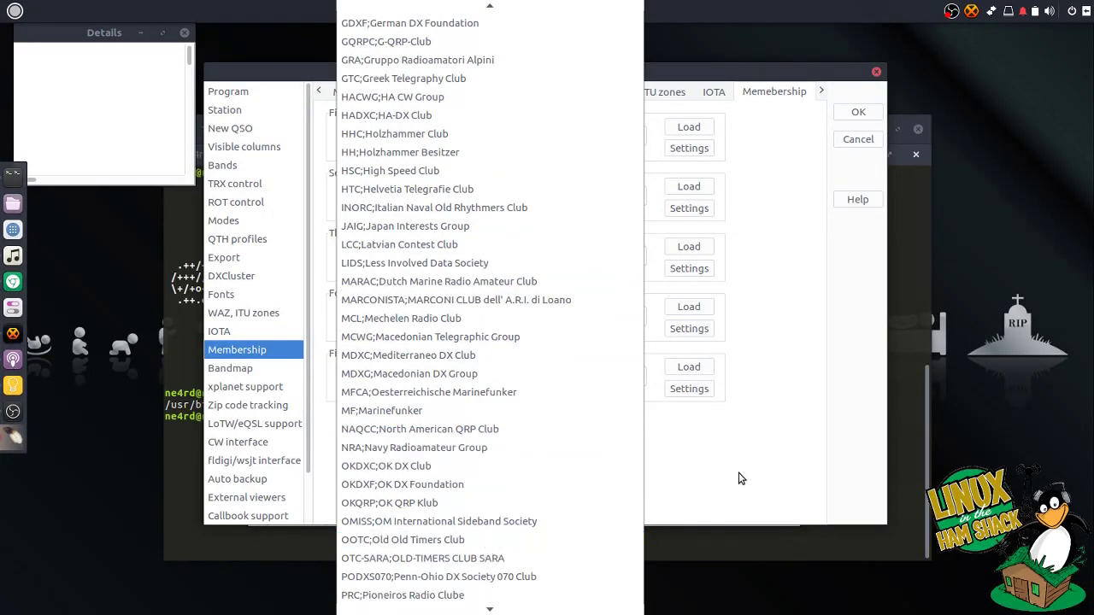
scroll(606, 451, "down", 6)
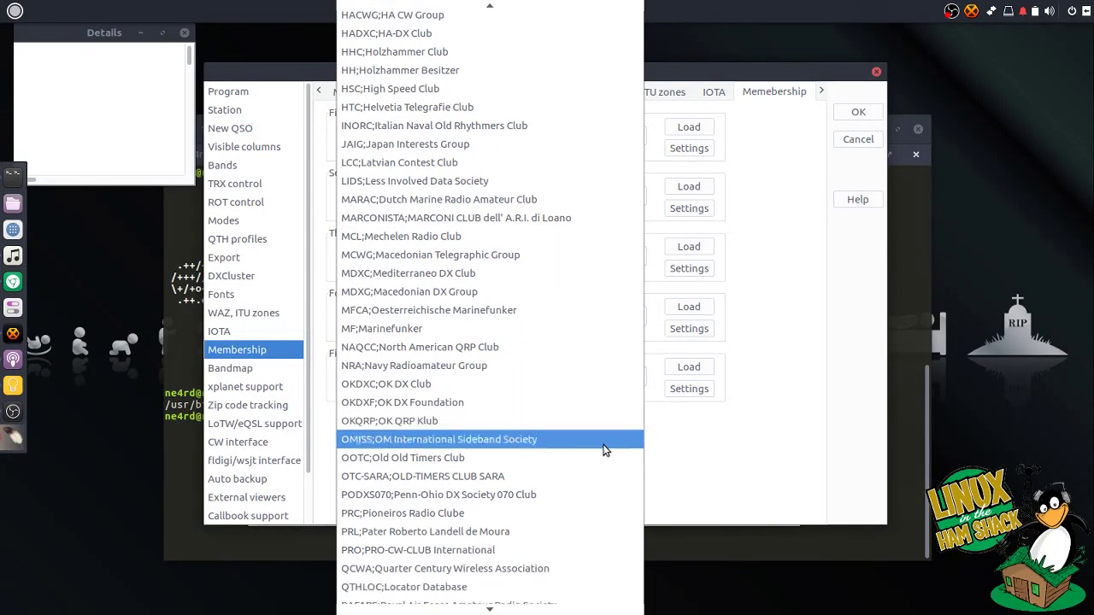
scroll(603, 451, "down", 6)
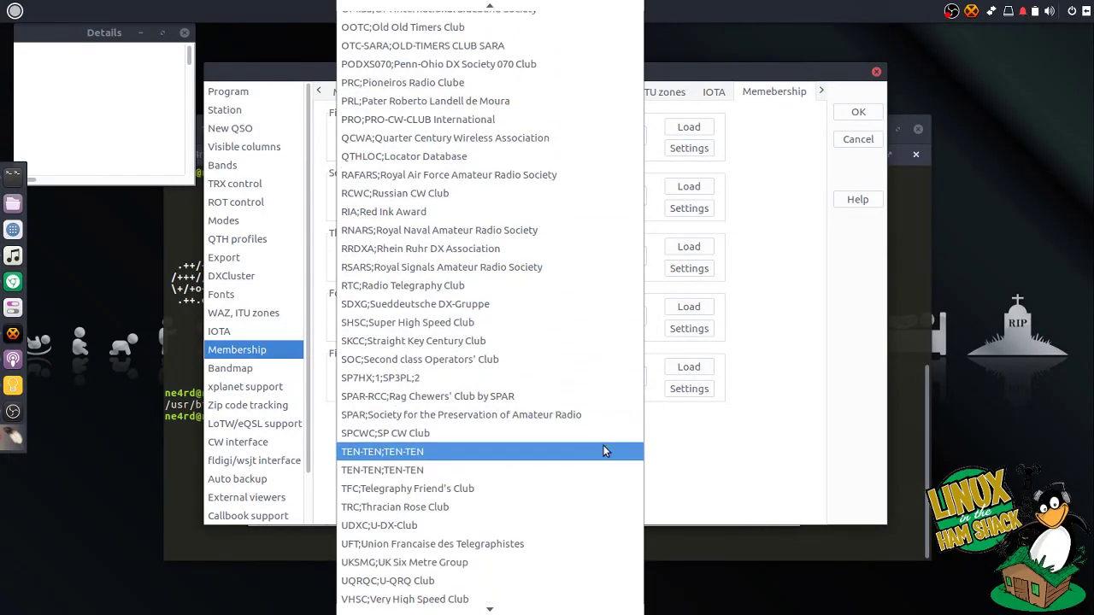
scroll(600, 445, "up", 7)
scroll(560, 431, "up", 2)
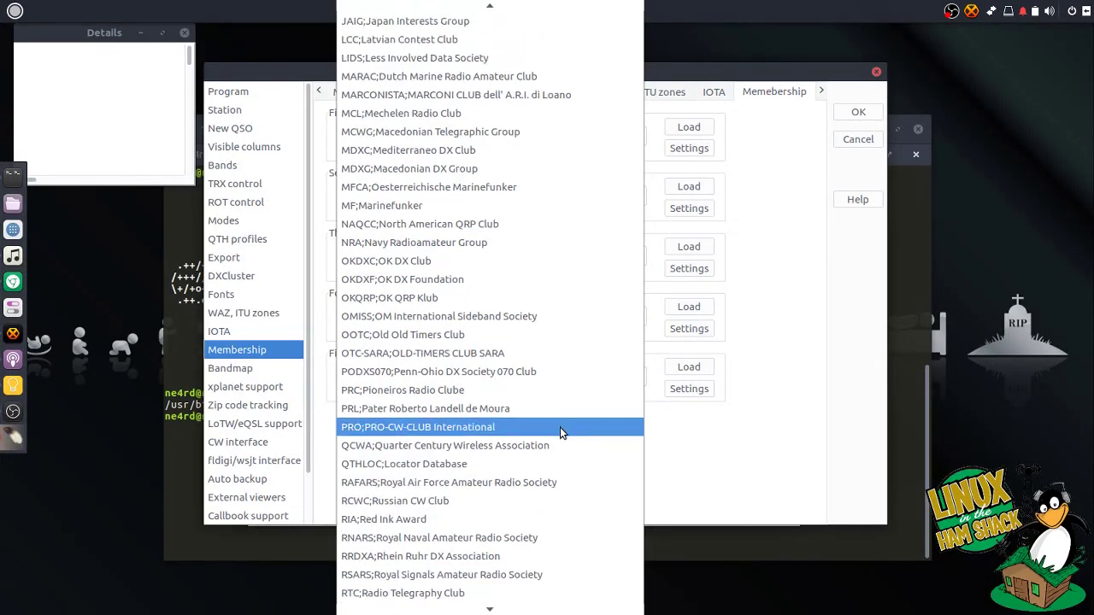
scroll(560, 432, "up", 1)
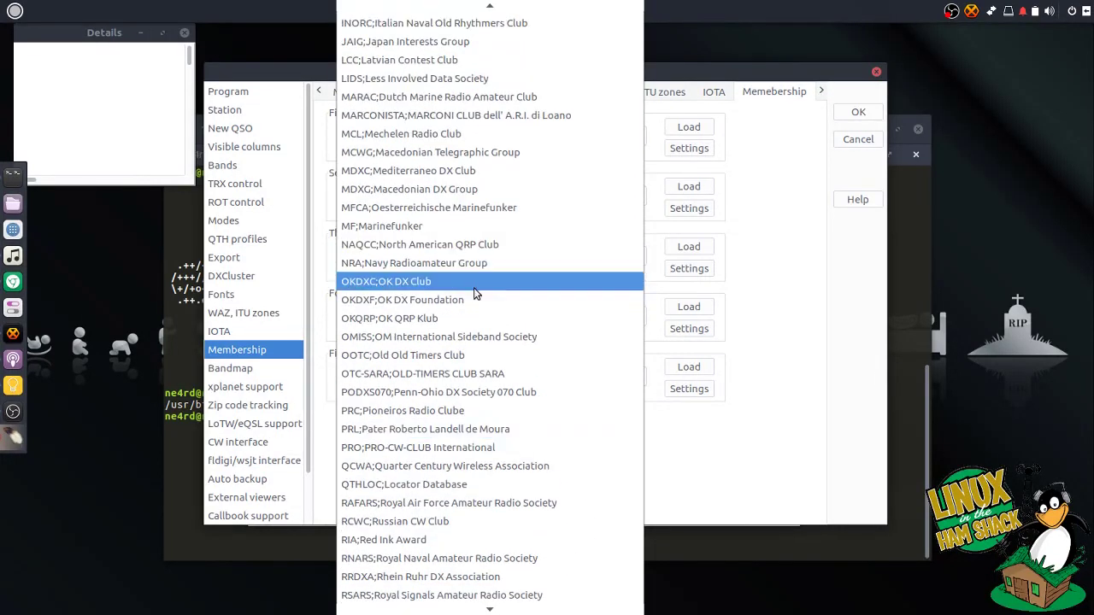
left_click(720, 493)
left_click(521, 135)
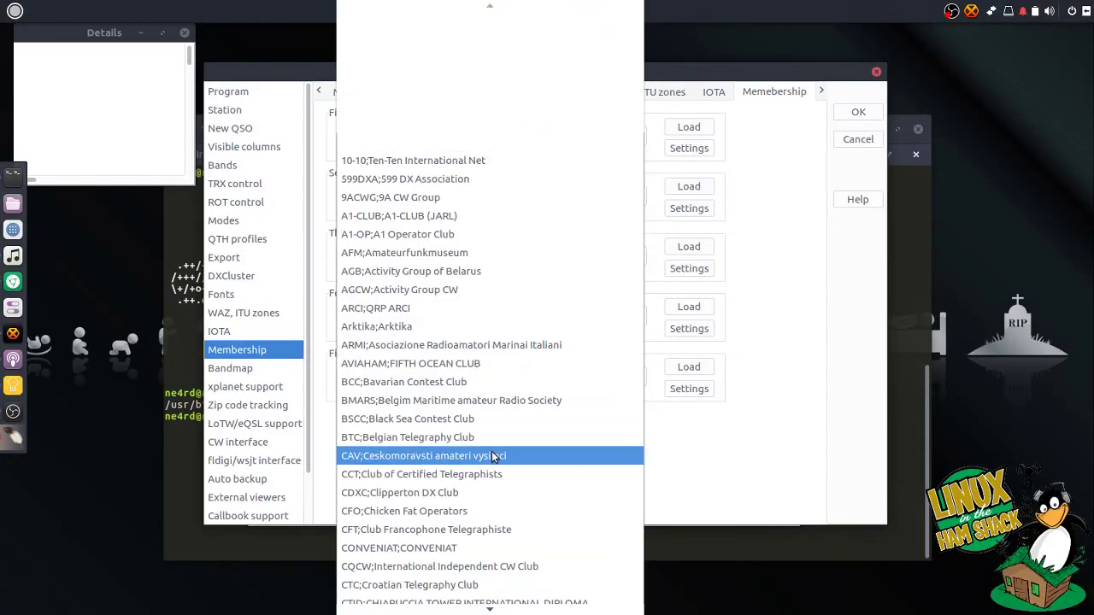
scroll(492, 454, "down", 7)
scroll(493, 442, "down", 8)
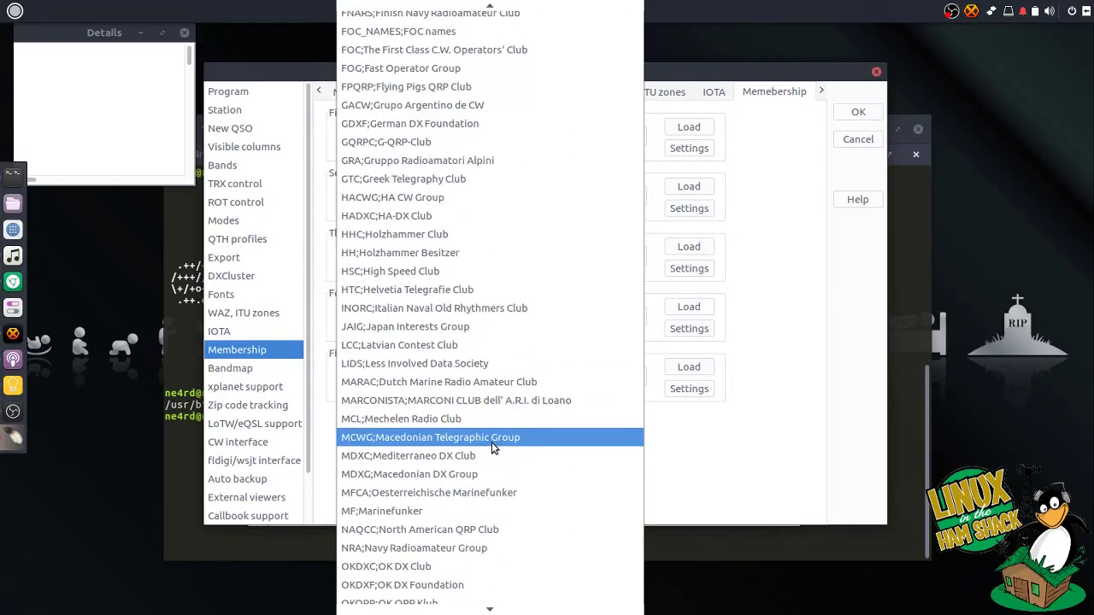
scroll(491, 442, "down", 1)
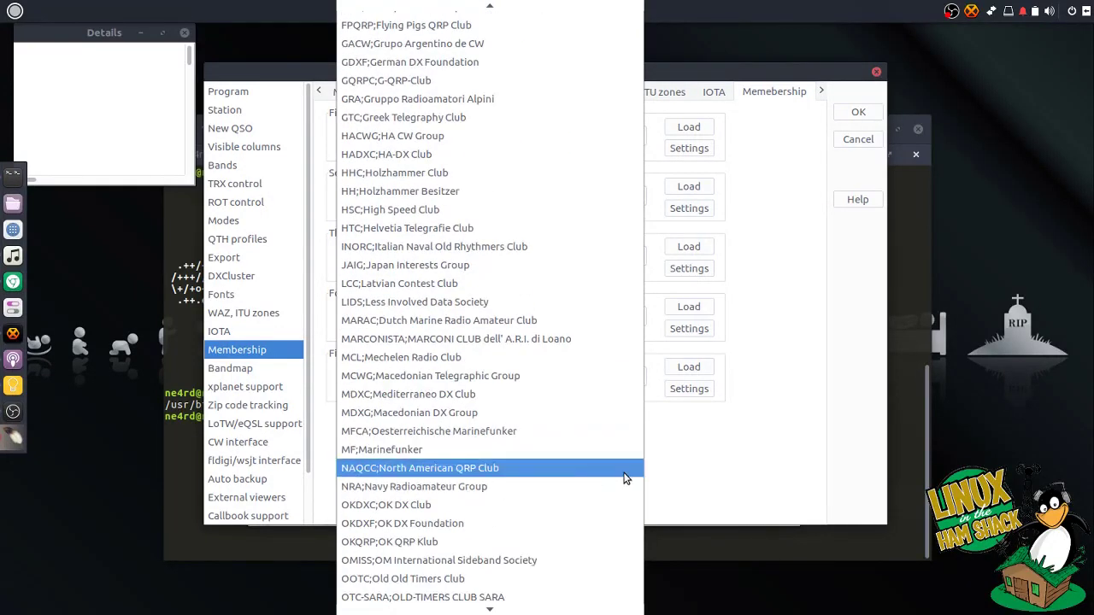
key("Escape")
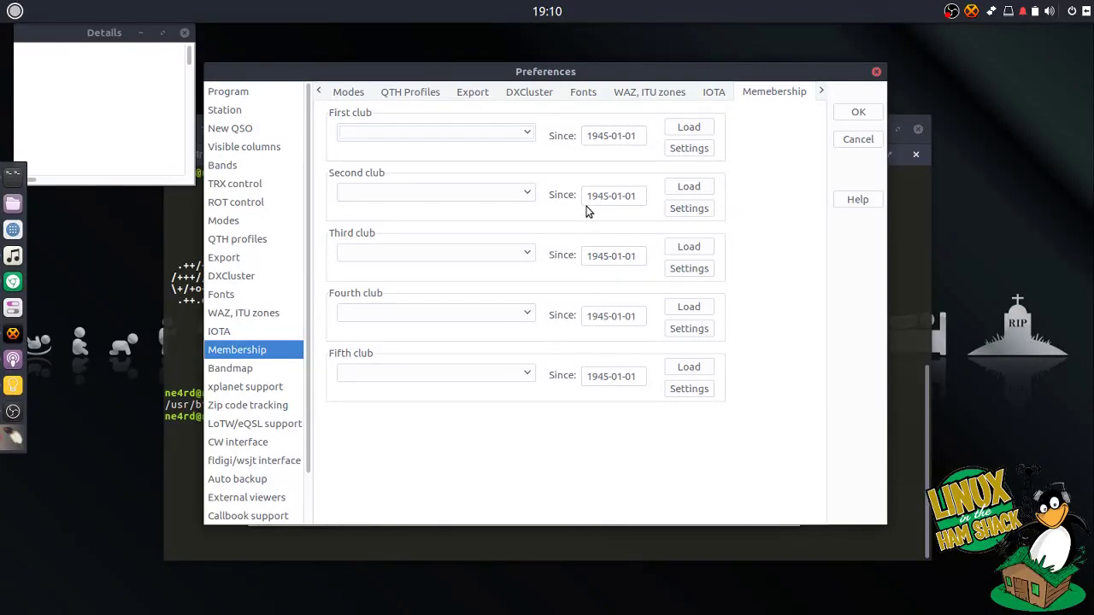
Review the band map settings and check the xplanet path by running "which xplanet" in the terminal, returning to Preferences
left_click(264, 369)
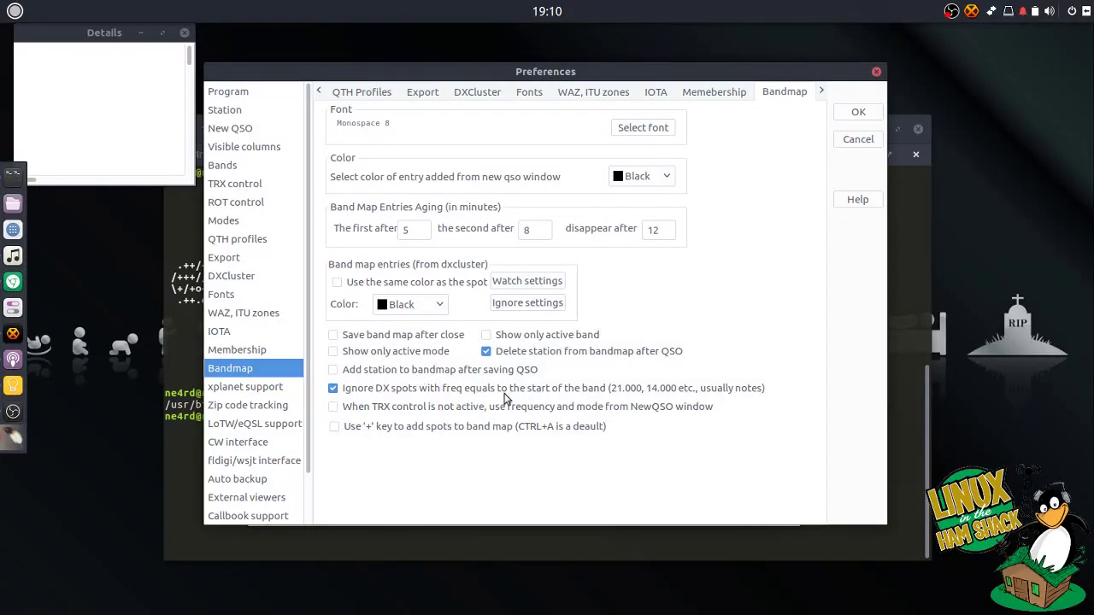
left_click(270, 391)
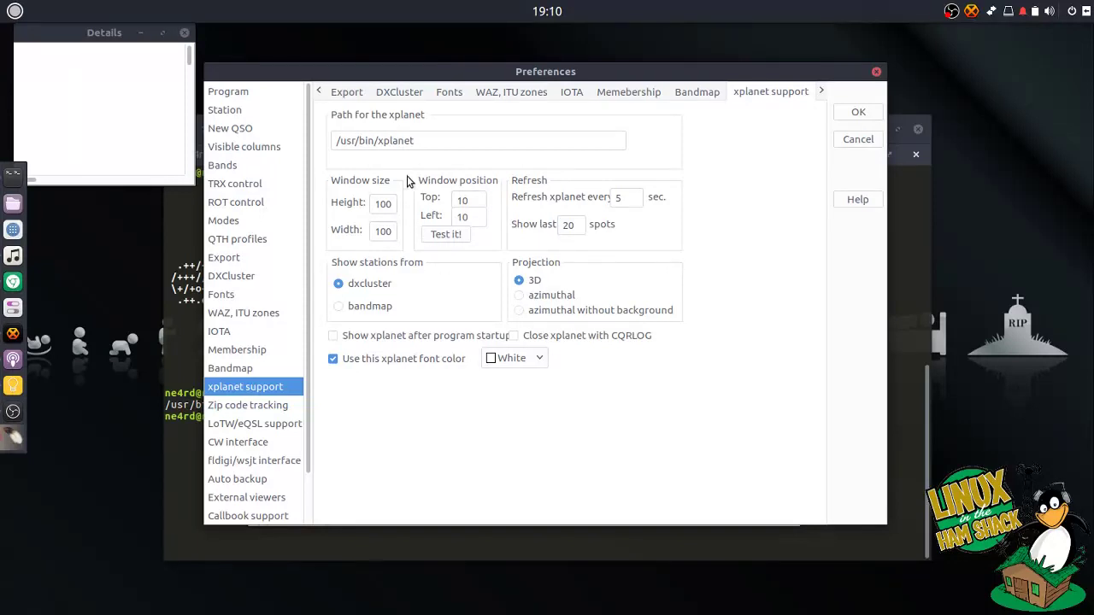
left_click_drag(464, 70, 536, 59)
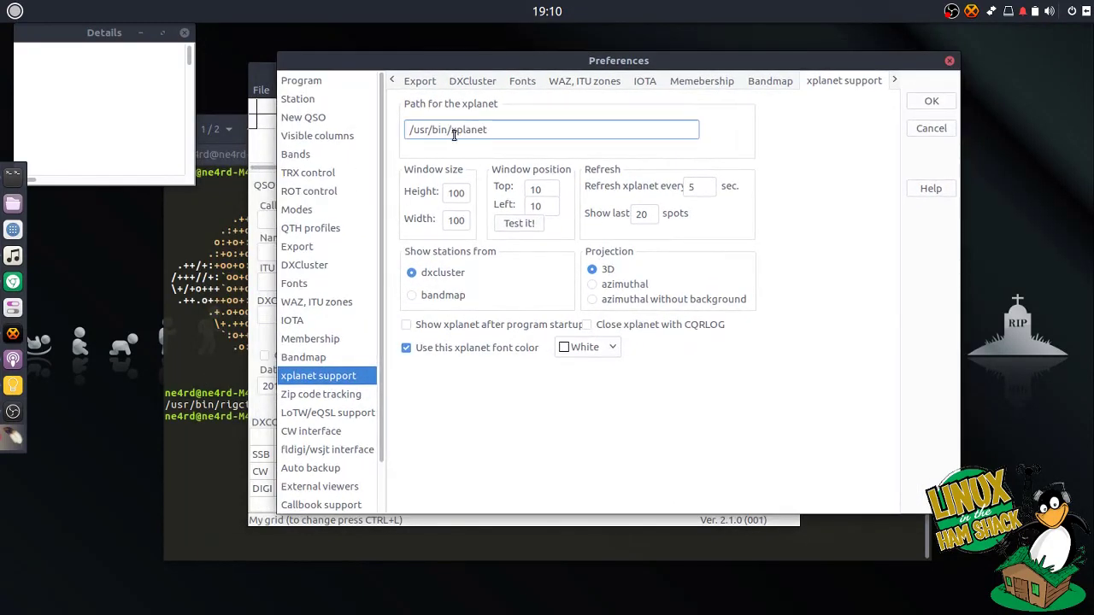
left_click(241, 340)
type("which xplanet")
key("Return")
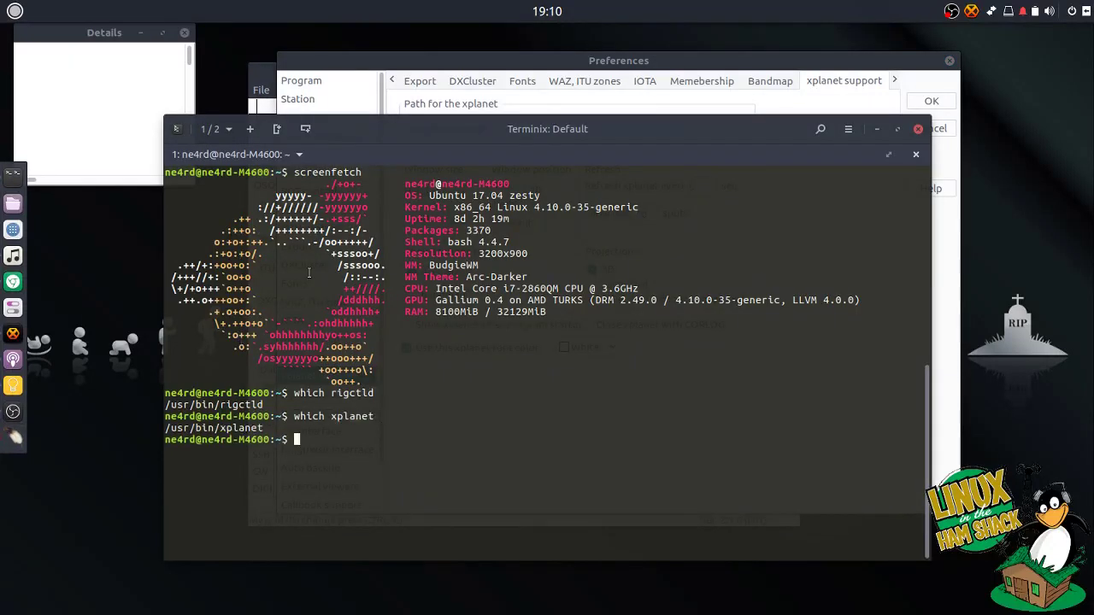
left_click(683, 64)
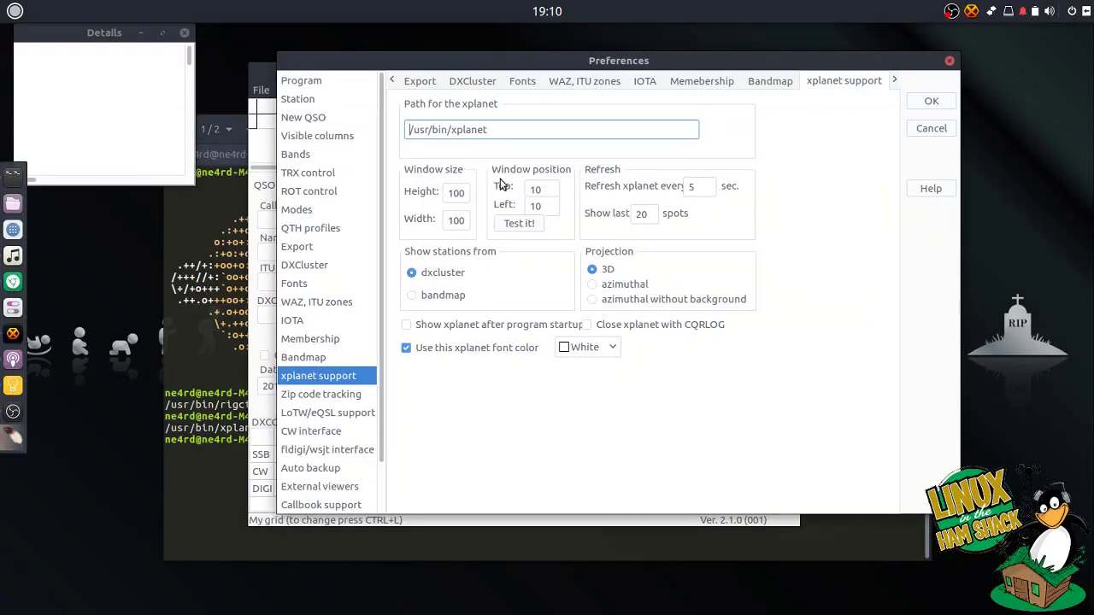
Look over the zip code tracking settings and enter the account user name and password for ARRL LoTW website access
left_click(350, 397)
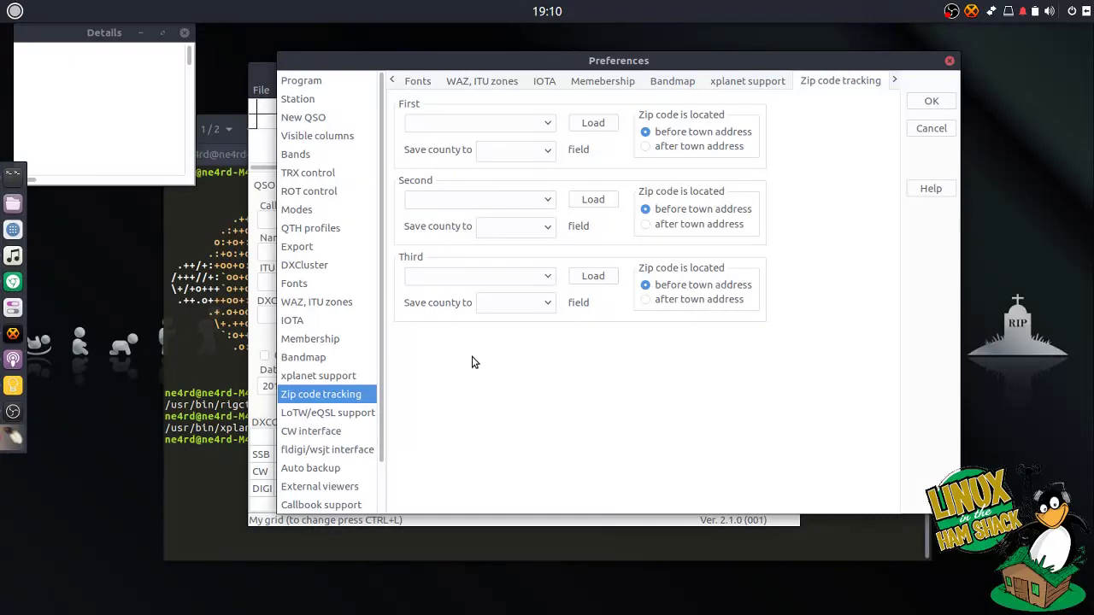
left_click(328, 414)
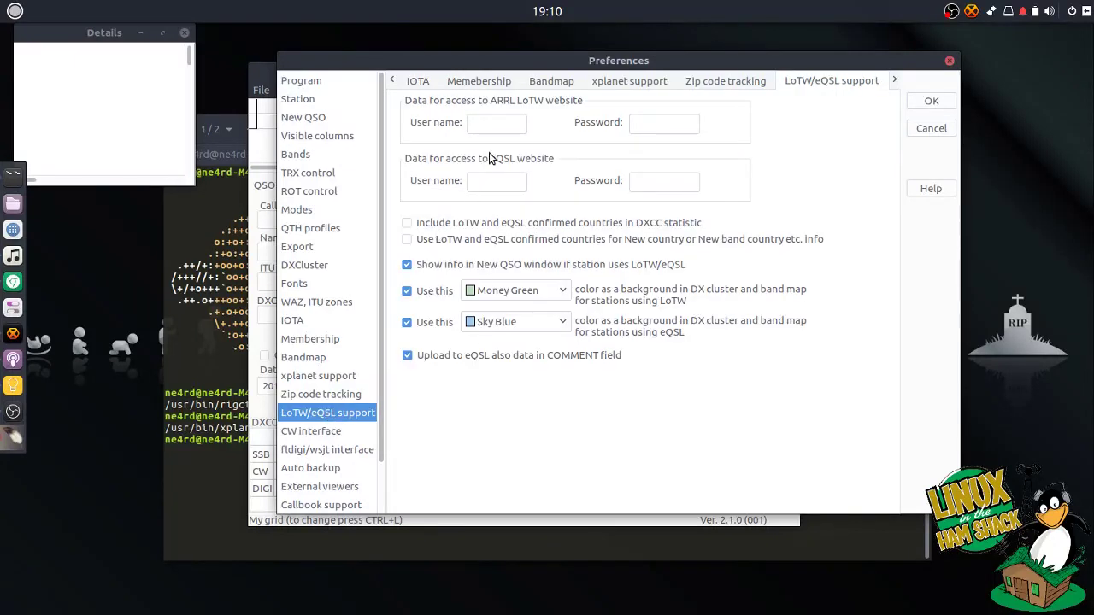
left_click(504, 124)
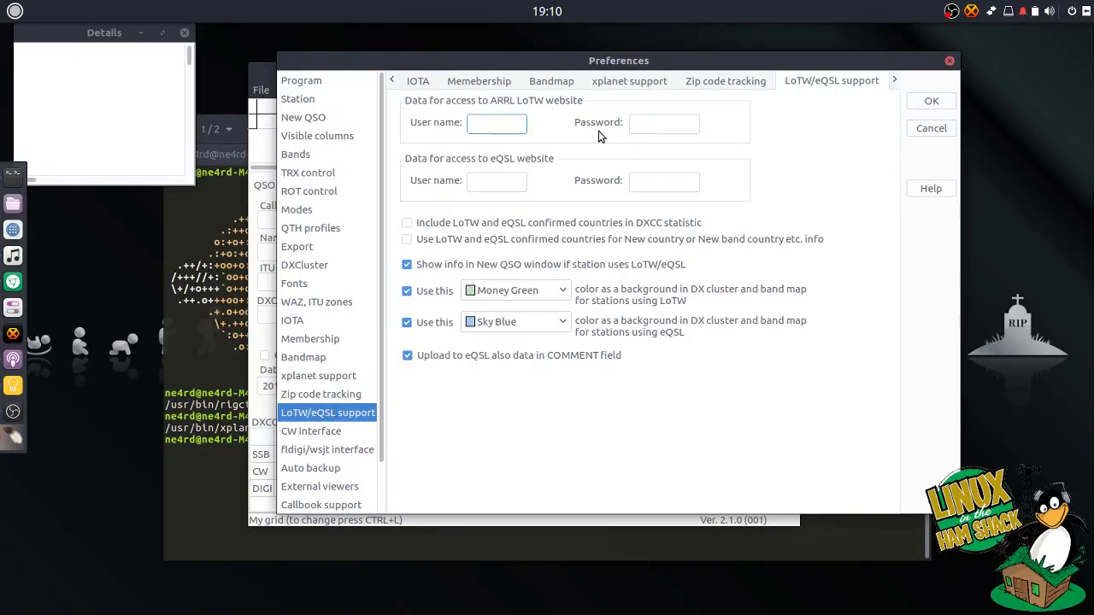
type("ne4rd")
key("Tab")
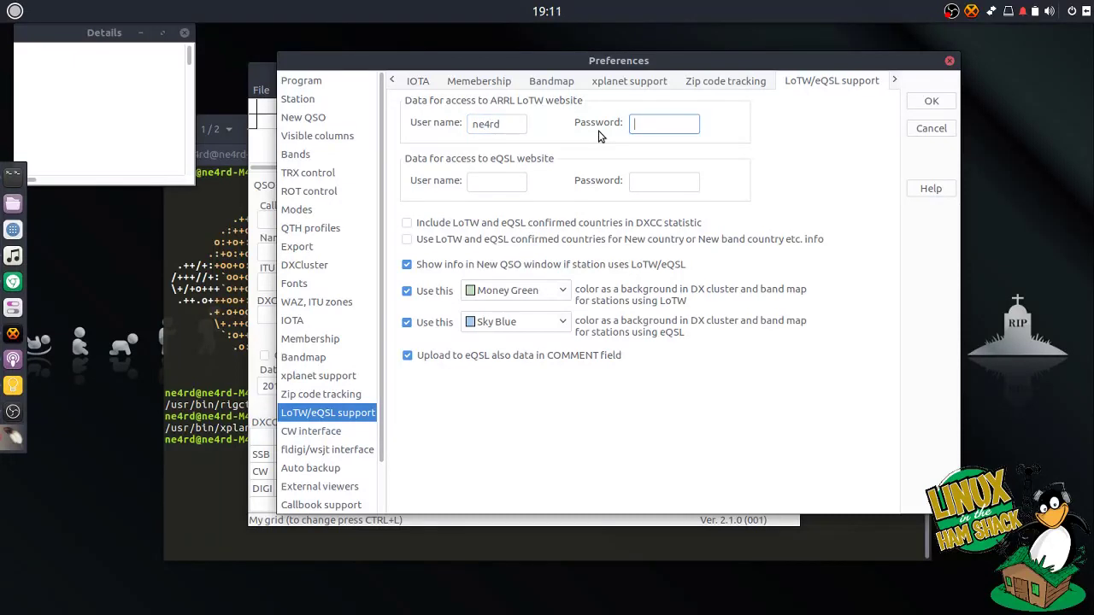
type("******")
key("Tab")
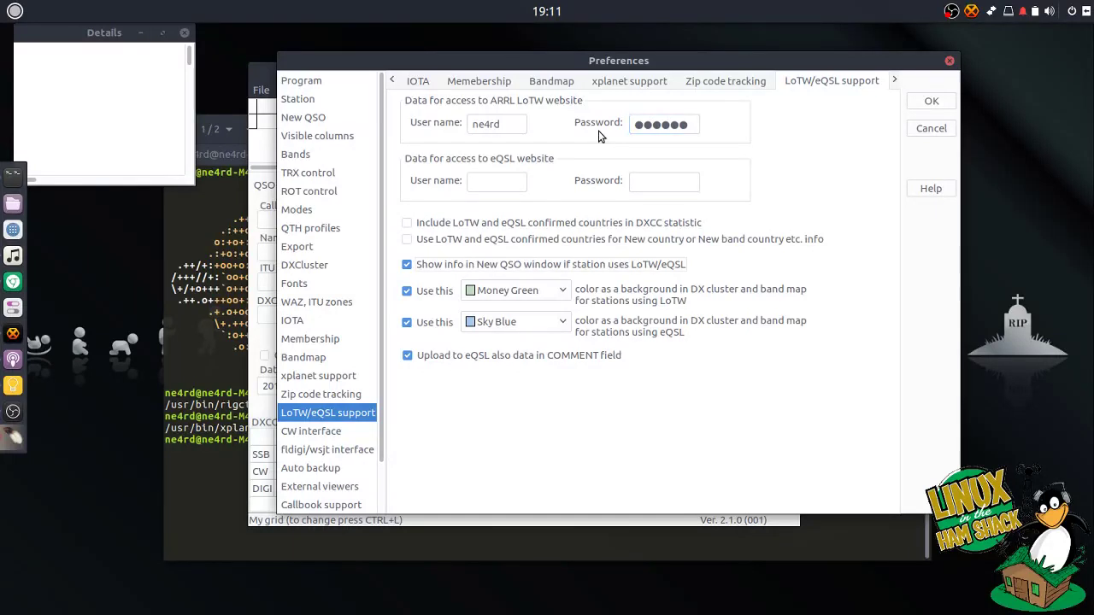
Enter the eQSL user name and password, and count LoTW/eQSL confirmed countries in the DXCC statistic and in the new country or band info
left_click(512, 182)
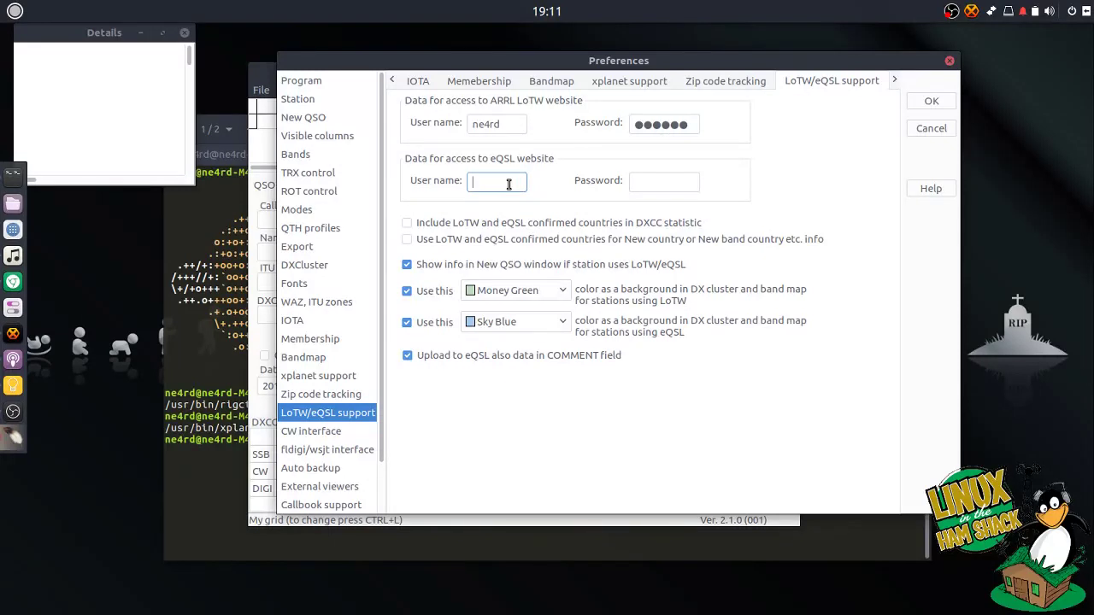
type("NES")
type("RD")
key("Tab")
type("*******")
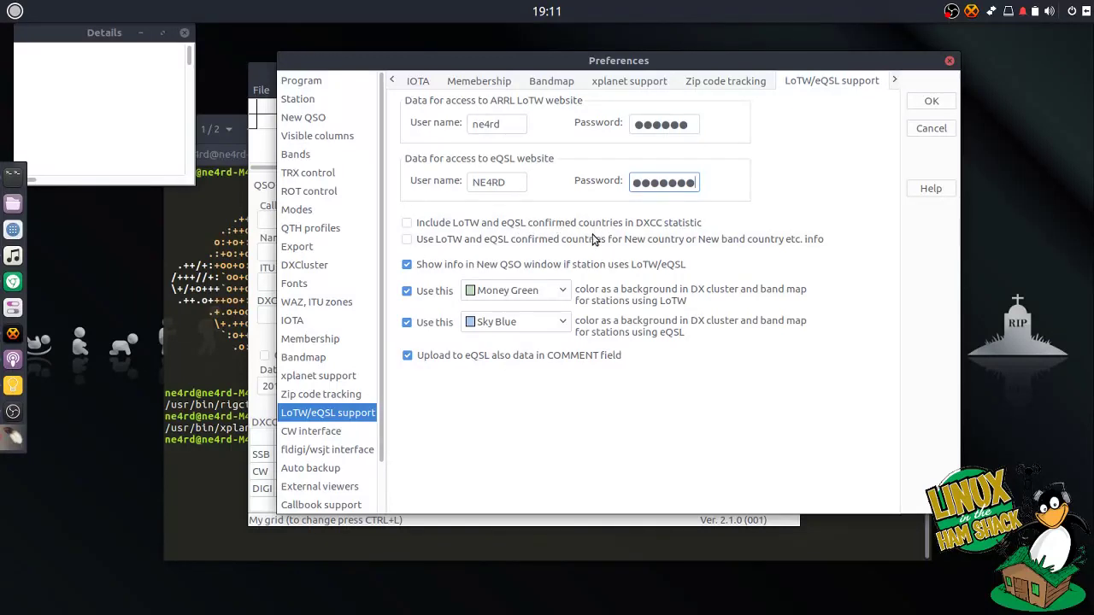
left_click(433, 229)
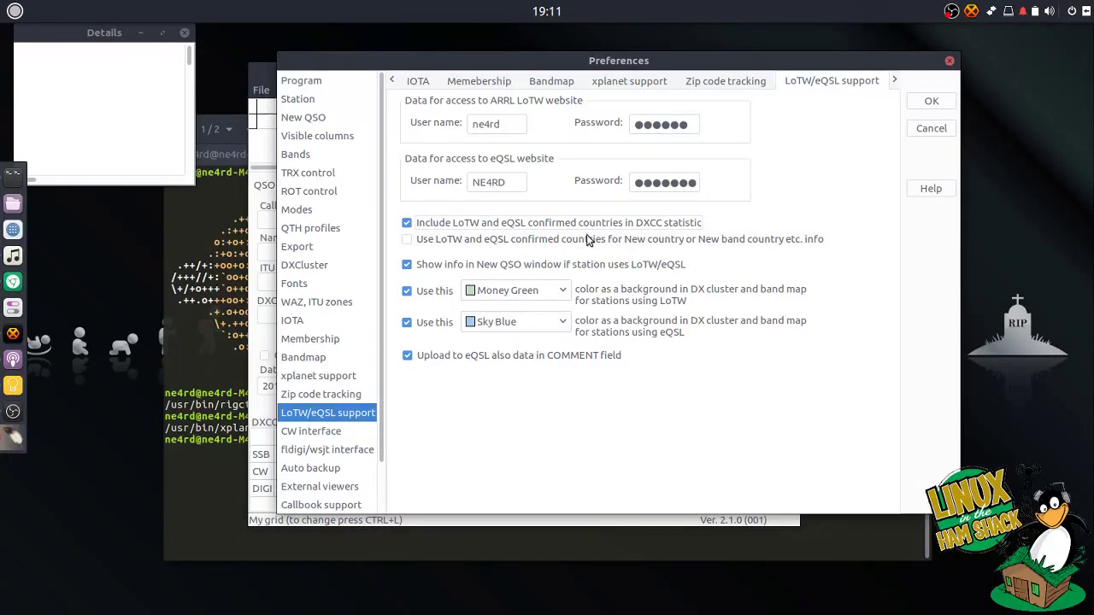
left_click(498, 241)
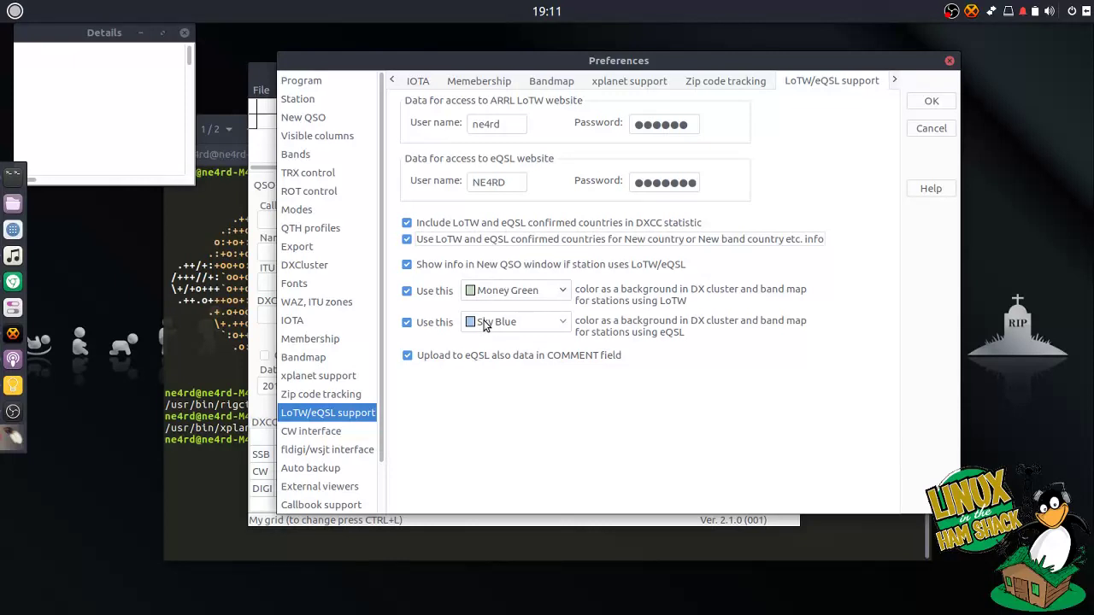
Set the CW interface type to None
left_click(359, 430)
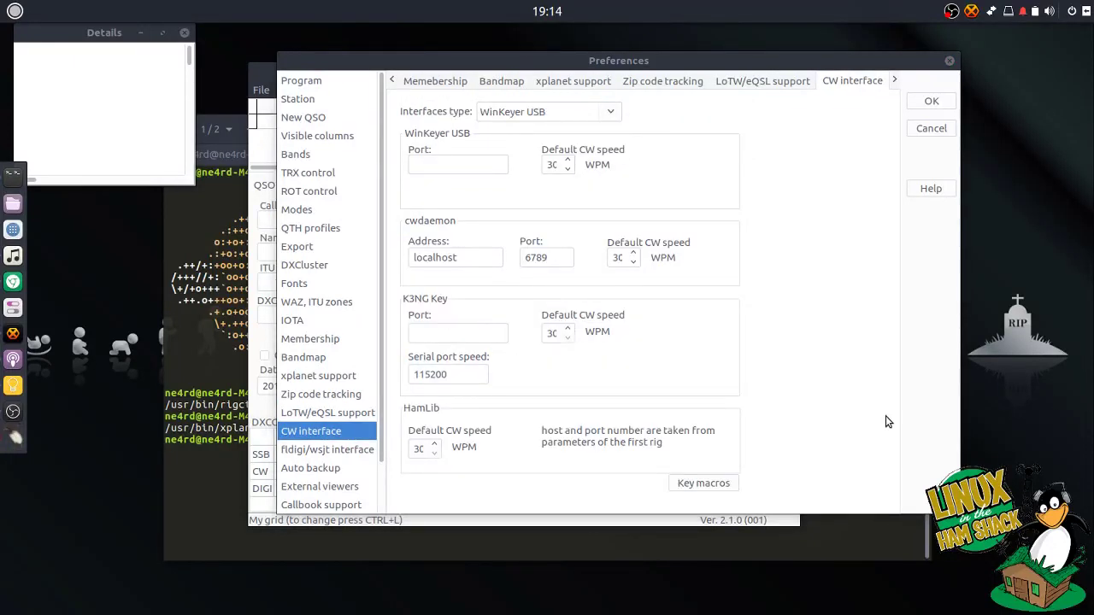
left_click(611, 112)
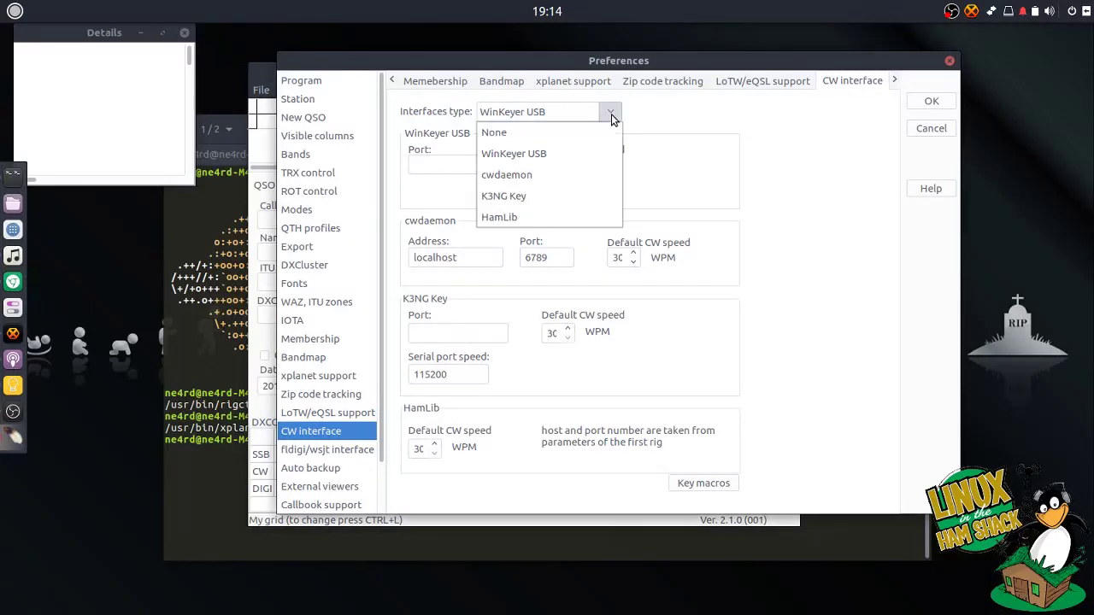
left_click(581, 130)
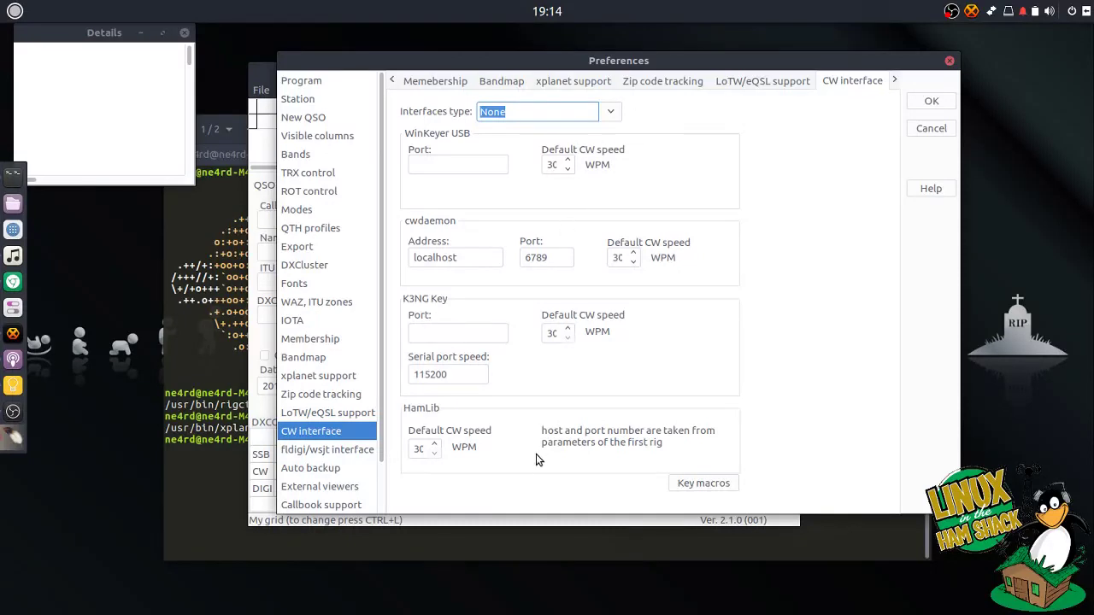
Enable running fldigi in Remote mode and set its path to /usr/bin/fldigi, copied from the output of "which fldigi" in the terminal
left_click(359, 451)
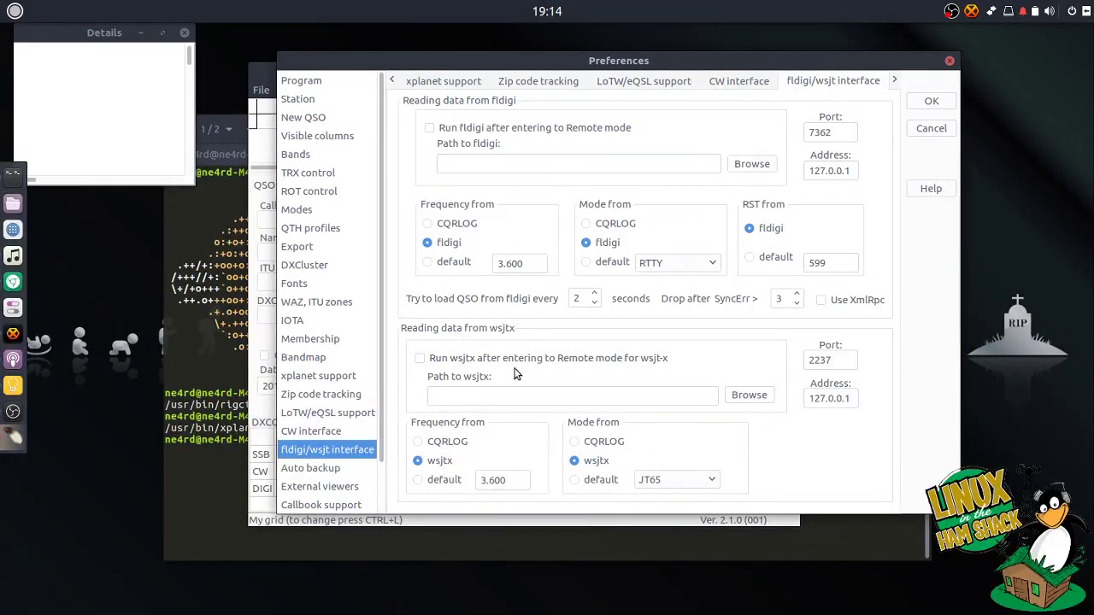
left_click(441, 138)
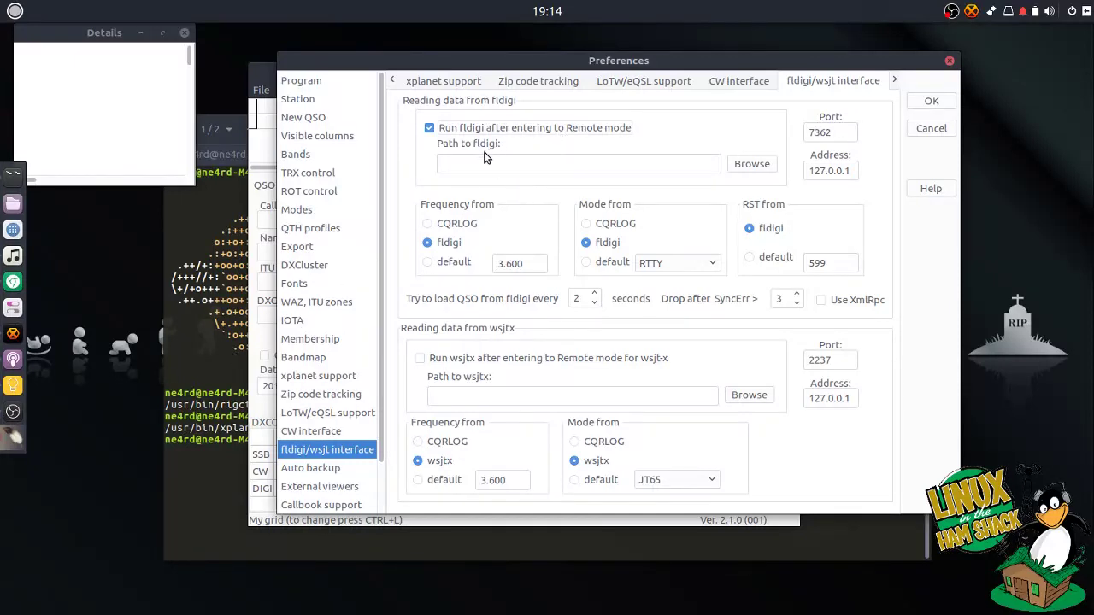
left_click(223, 370)
type("which fldigi")
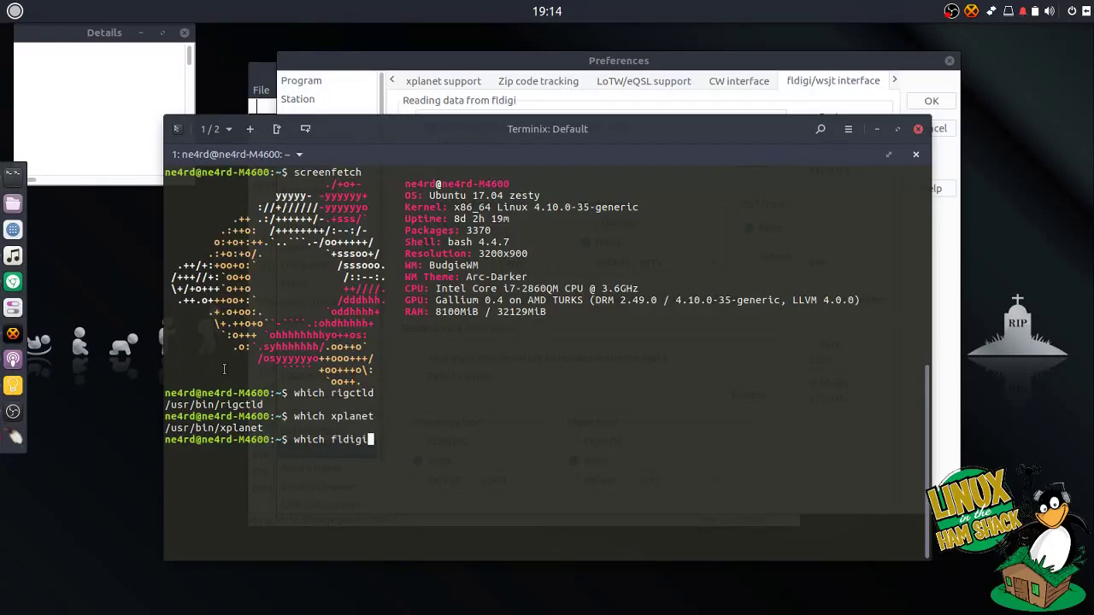
key("Return")
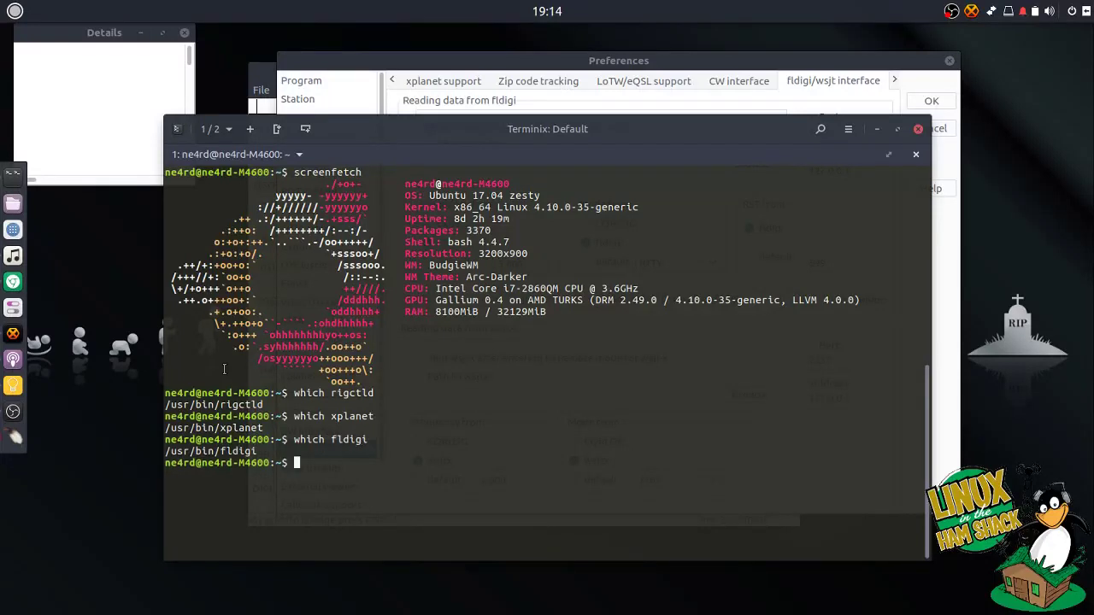
double_click(227, 451)
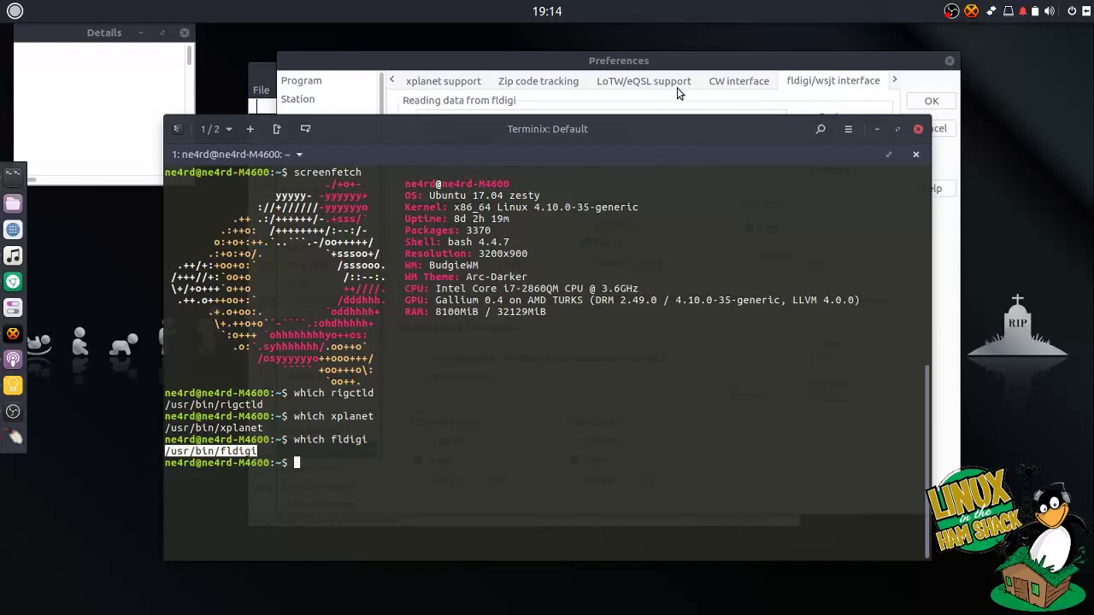
left_click(658, 67)
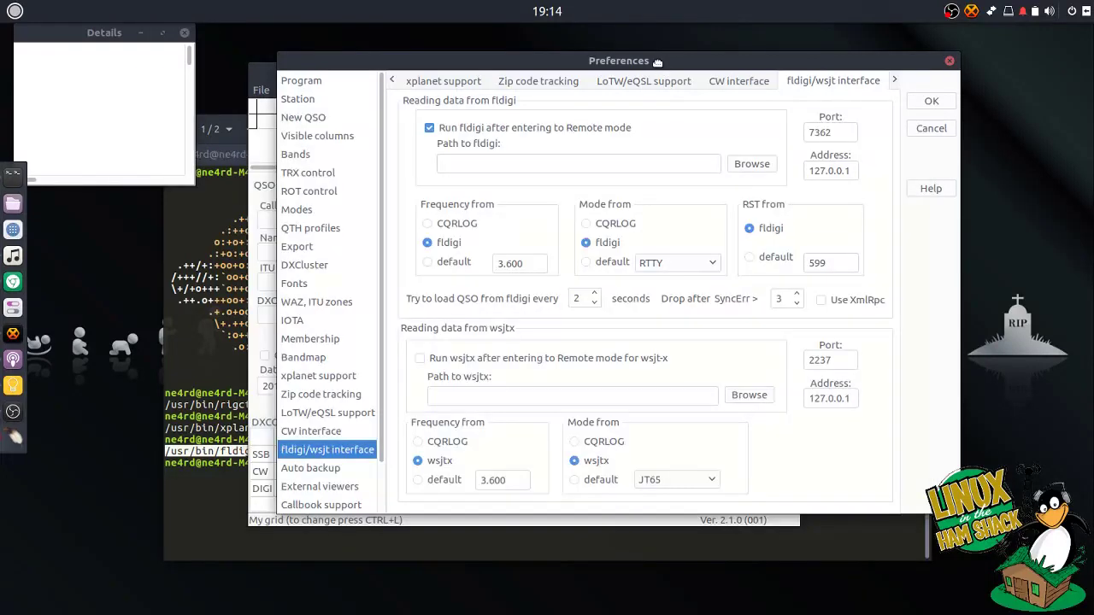
middle_click(566, 162)
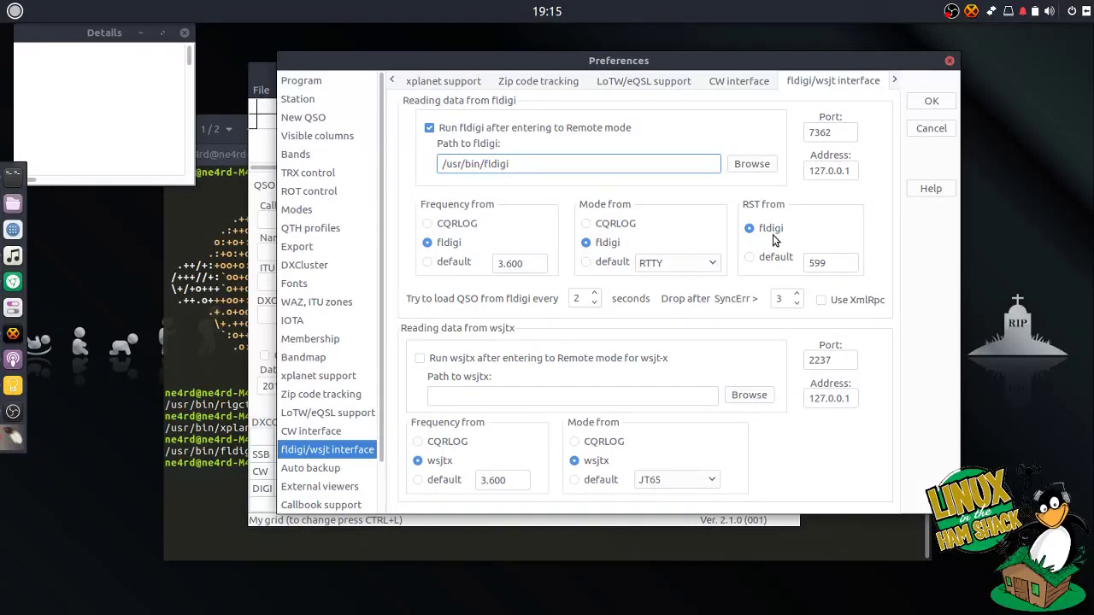
Enable running wsjtx in Remote mode and set its path to /usr/bin/wsjtx, copied from the output of "which wsjtx" in the terminal
left_click(420, 358)
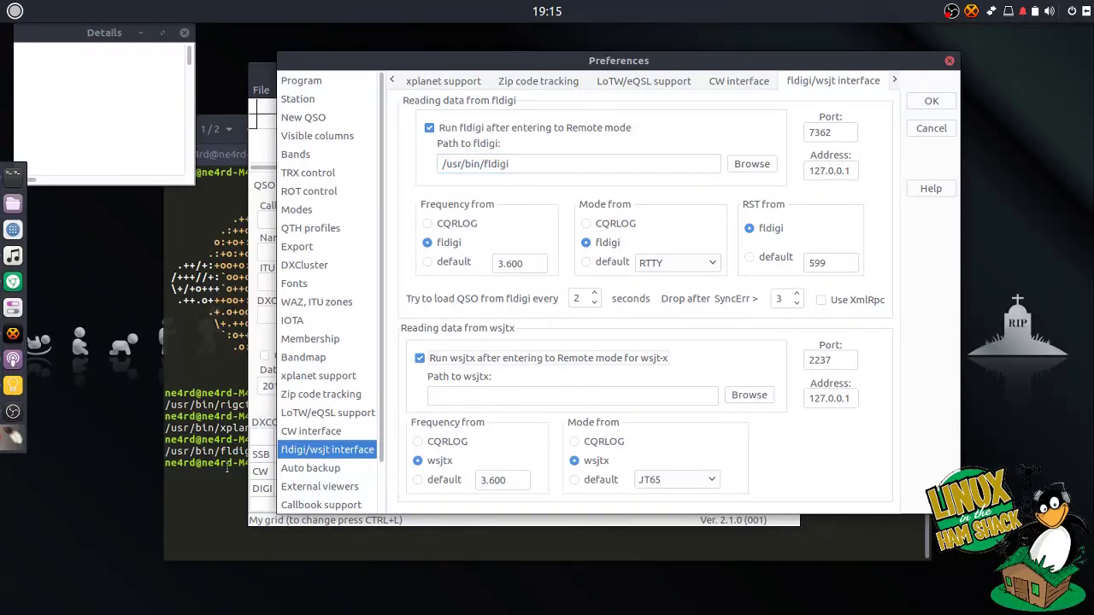
left_click(227, 467)
type("which")
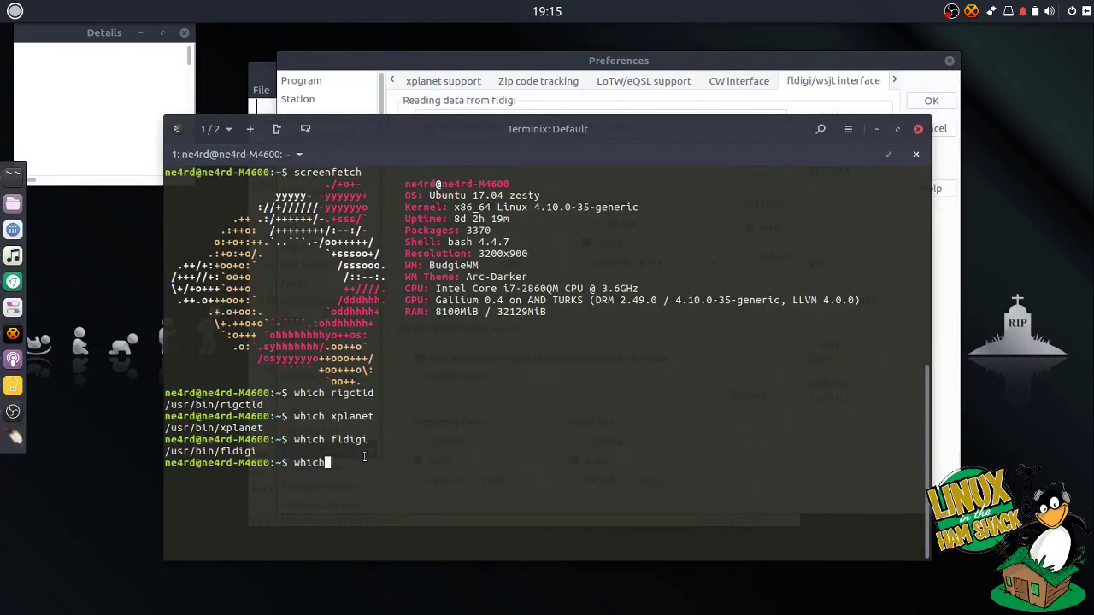
type(" wsjtx")
key("Return")
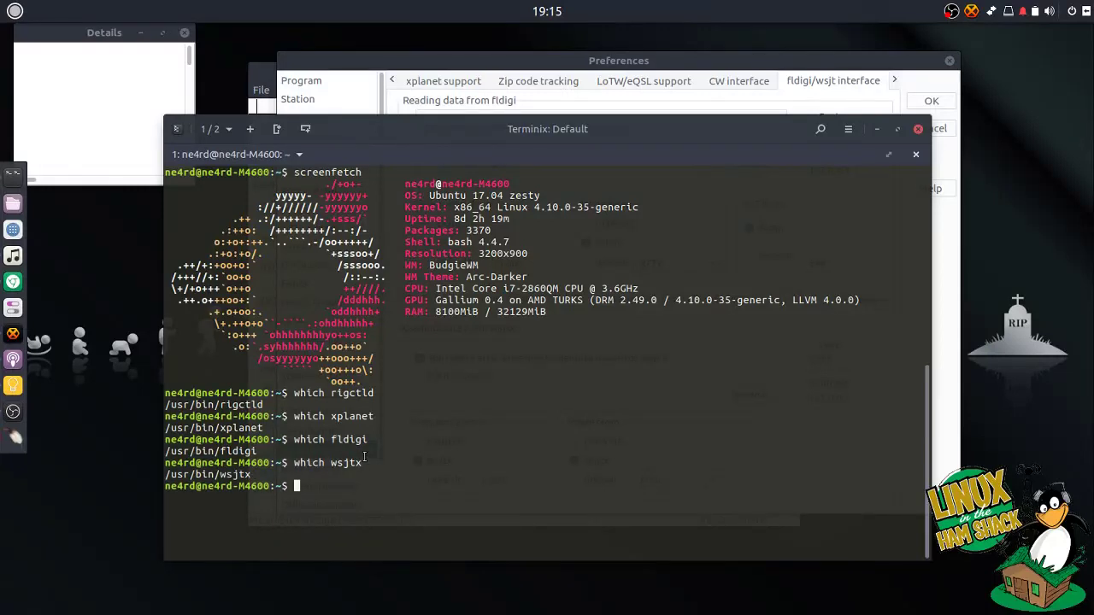
double_click(220, 475)
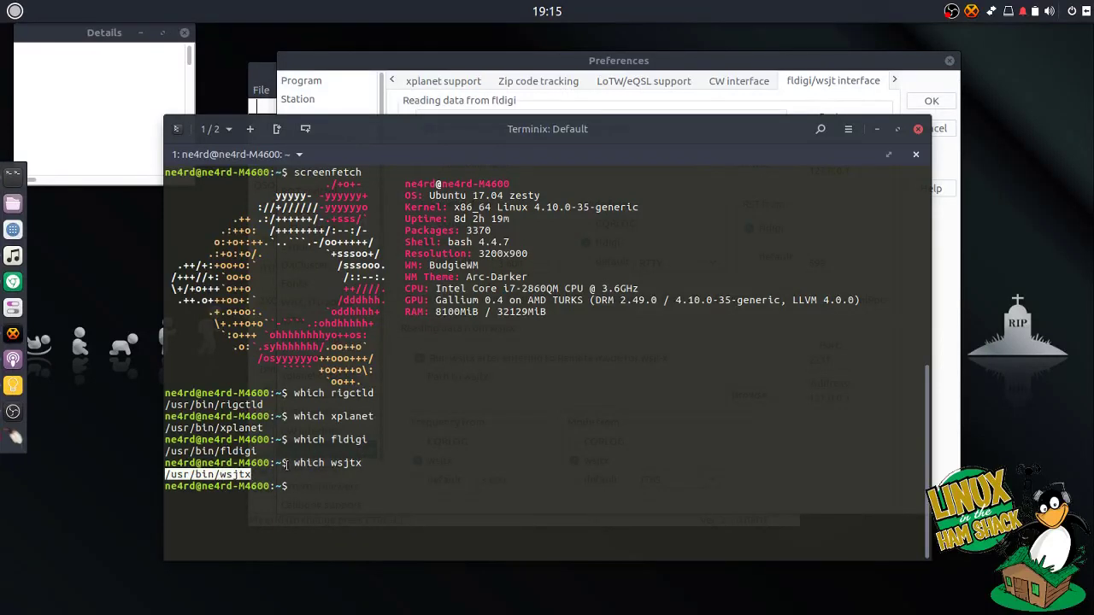
left_click(634, 67)
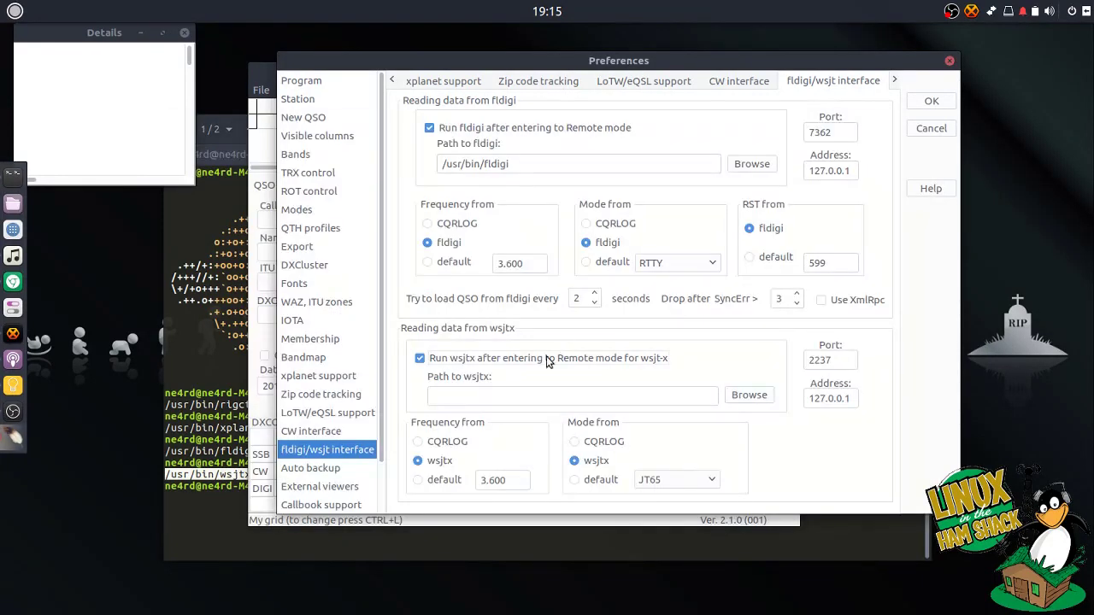
middle_click(519, 396)
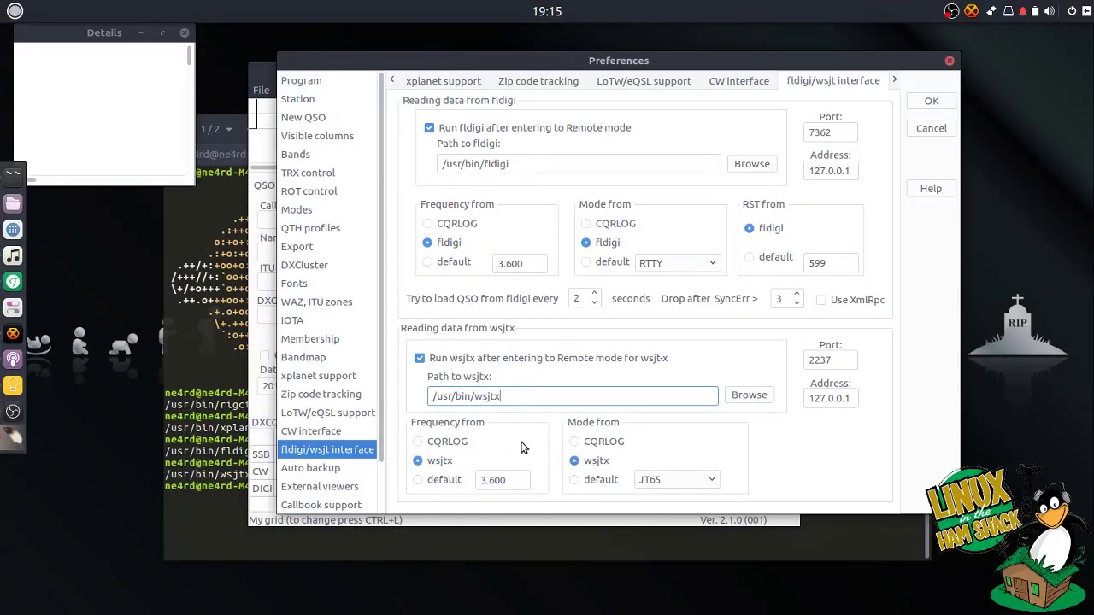
Enable autobackup after the program ends and try the option to ask before creating a backup
left_click(346, 475)
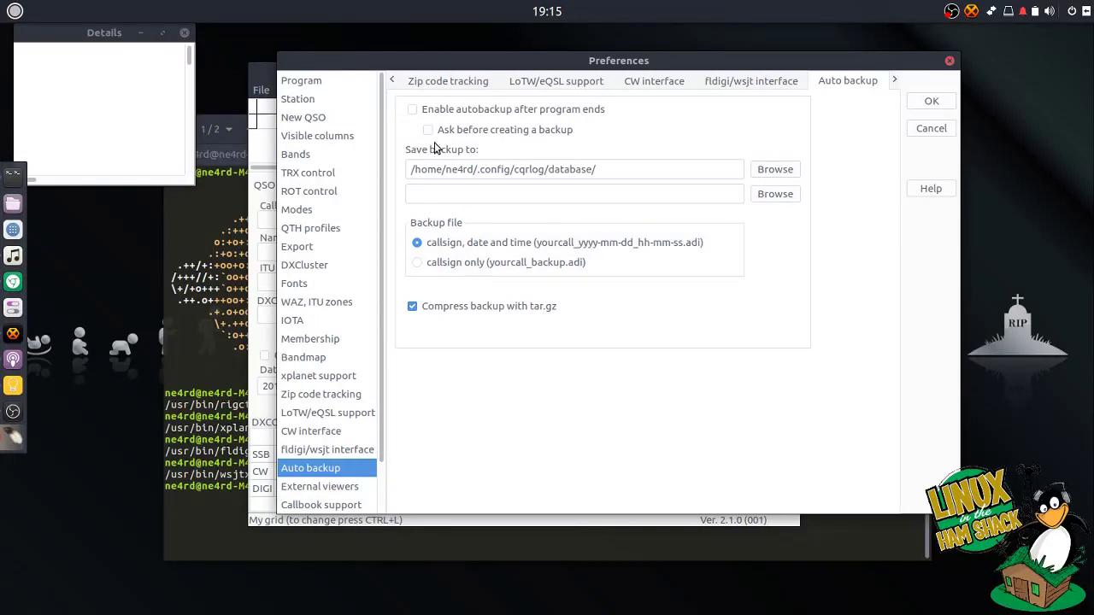
left_click(417, 111)
left_click(427, 130)
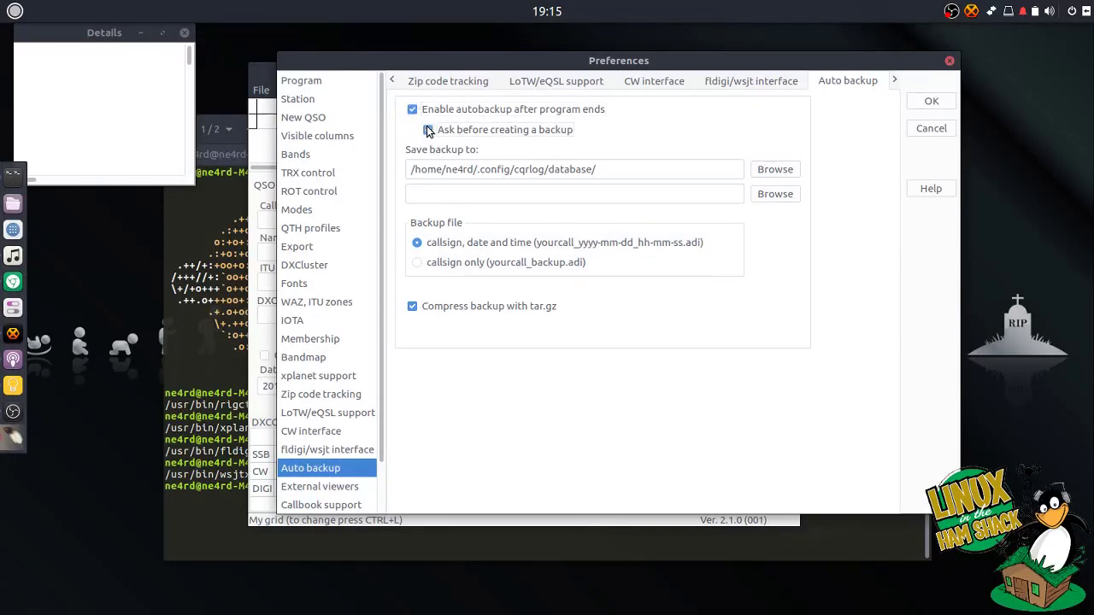
left_click(428, 130)
Set the external viewer for HTML files to google-chrome
left_click(354, 486)
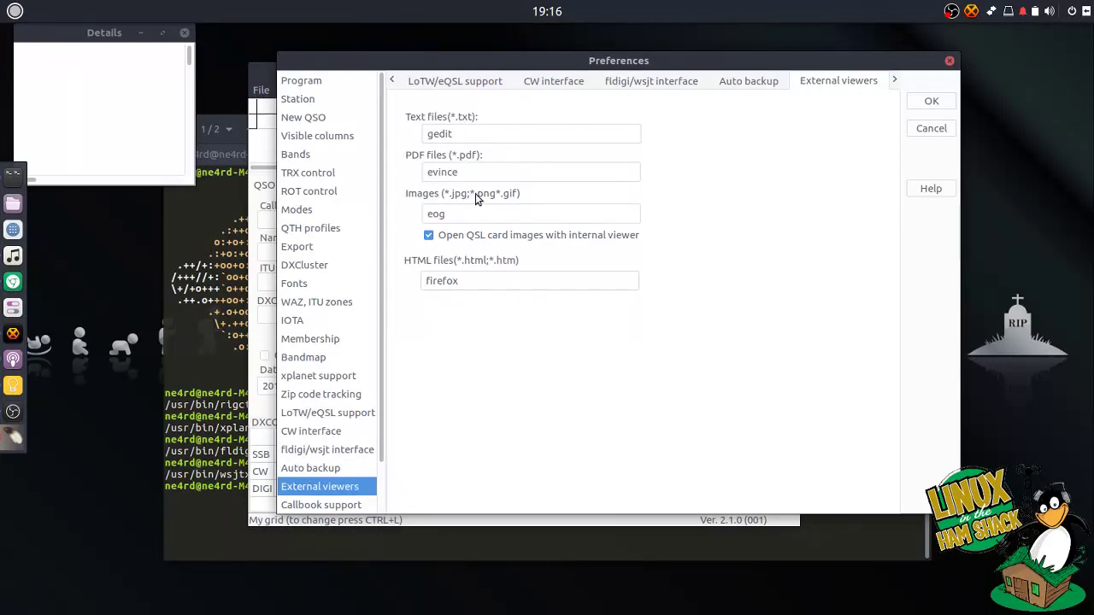
left_click(481, 281)
left_click_drag(481, 281, 395, 282)
type("g")
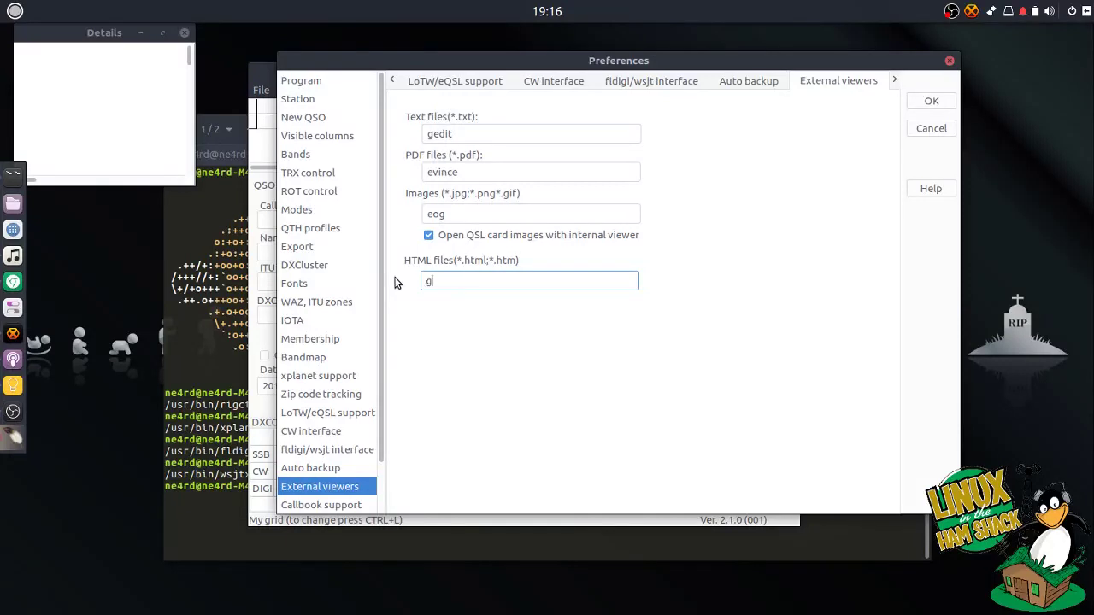
type("oogle-chrome")
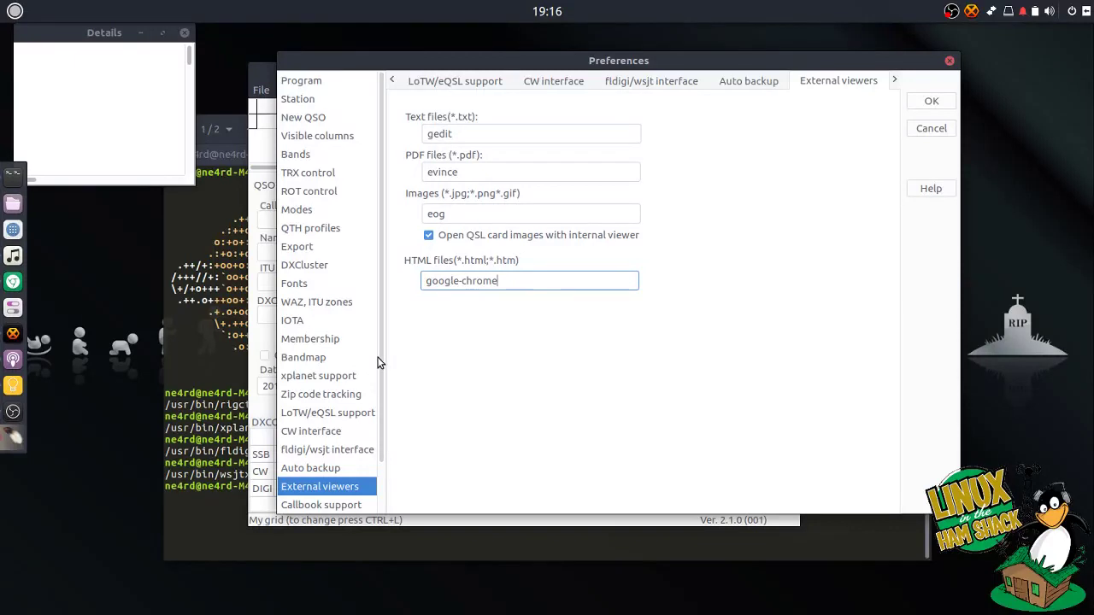
Enter the account user name and password for HamQTH.com callbook searches
scroll(367, 410, "down", 1)
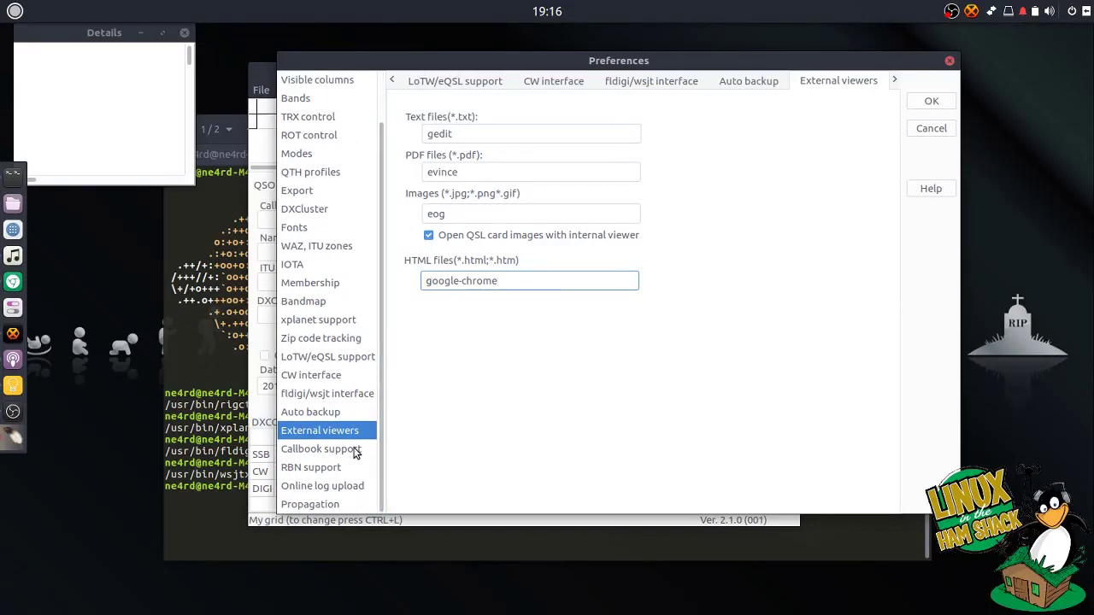
left_click(358, 450)
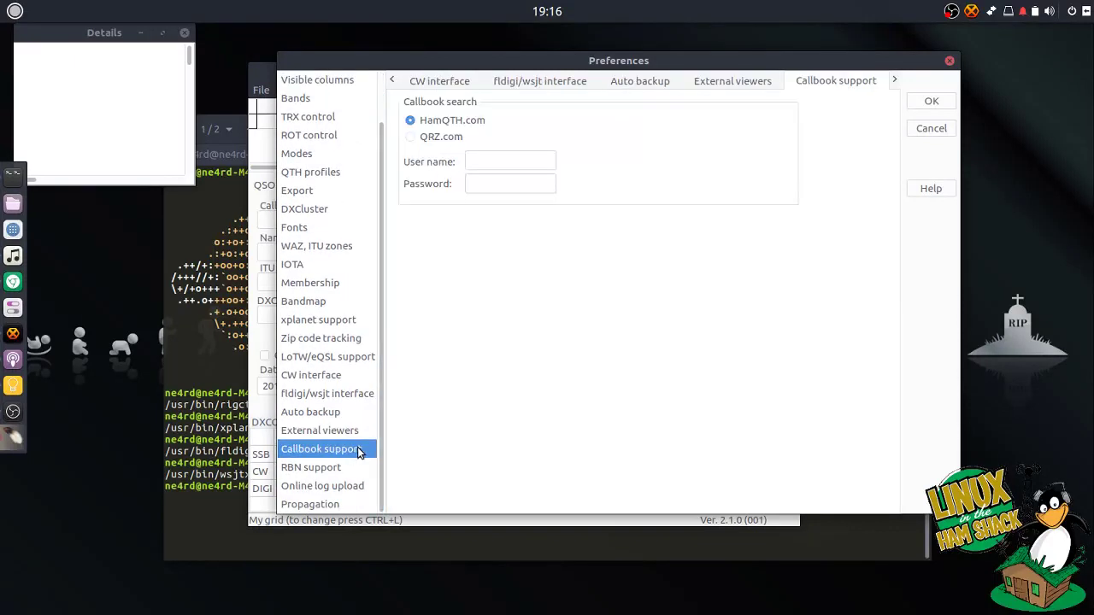
left_click(513, 160)
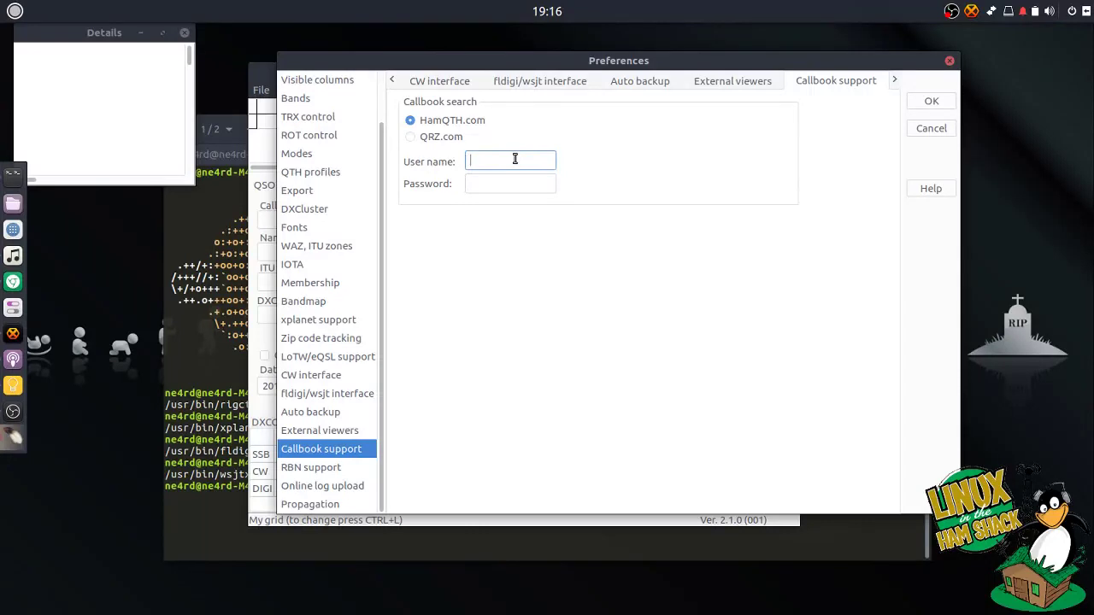
type("NE4RD")
key("Tab")
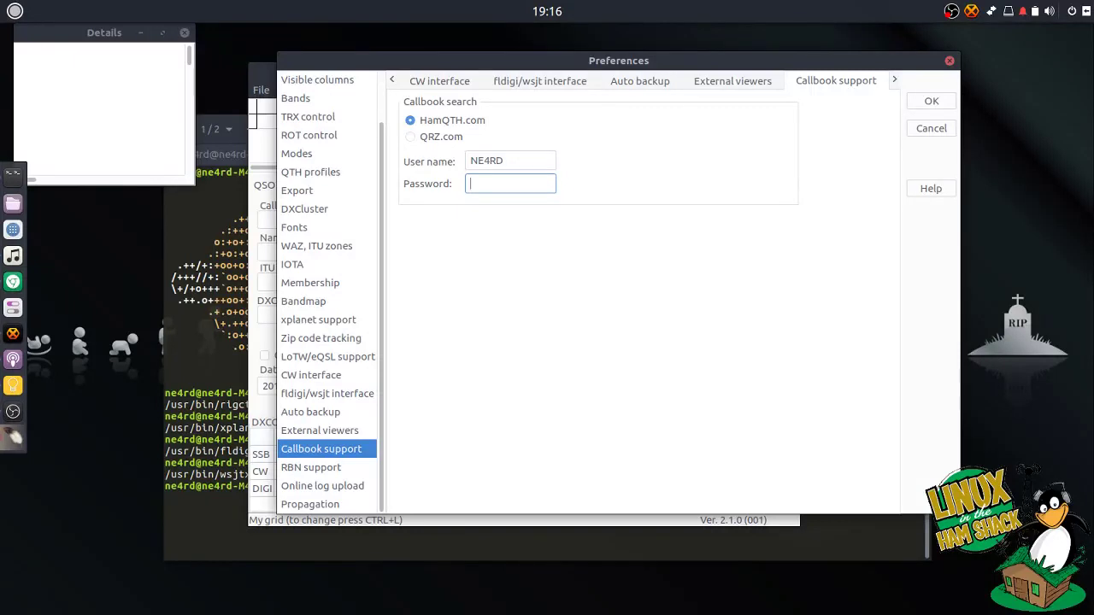
type("**********")
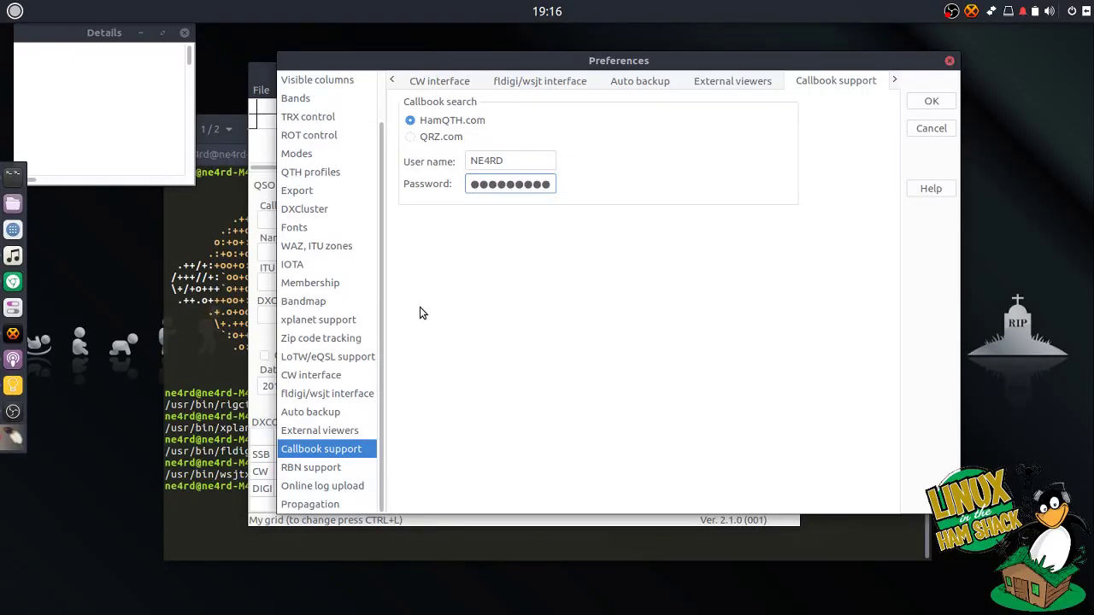
Enter the station callsign as both RBN login and watched callsign, and enable automatic connection after the log opens
left_click(334, 468)
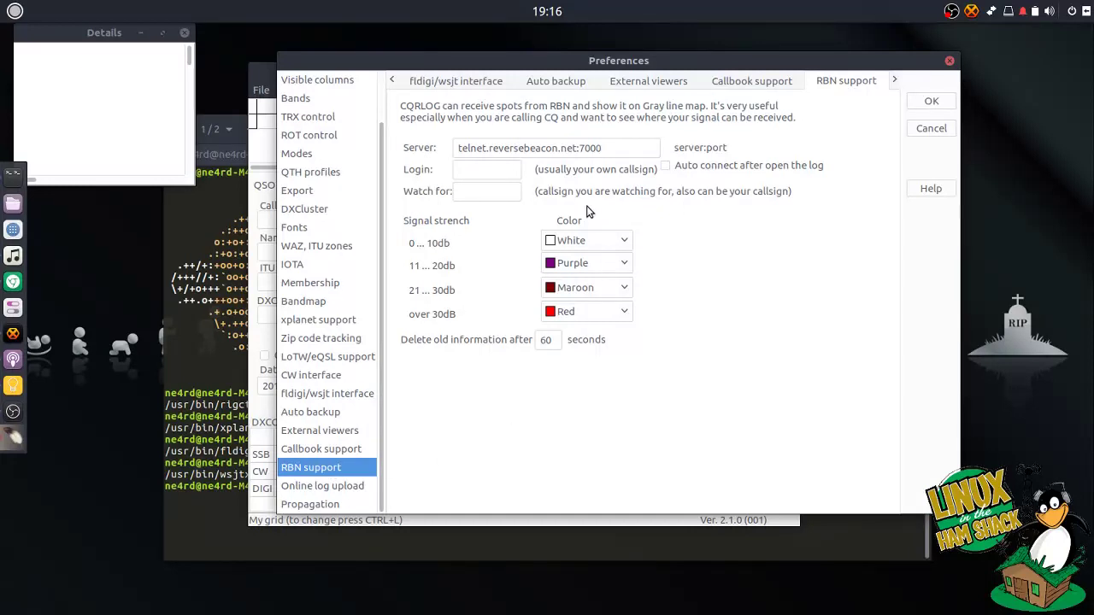
left_click(492, 176)
type("NE4RD")
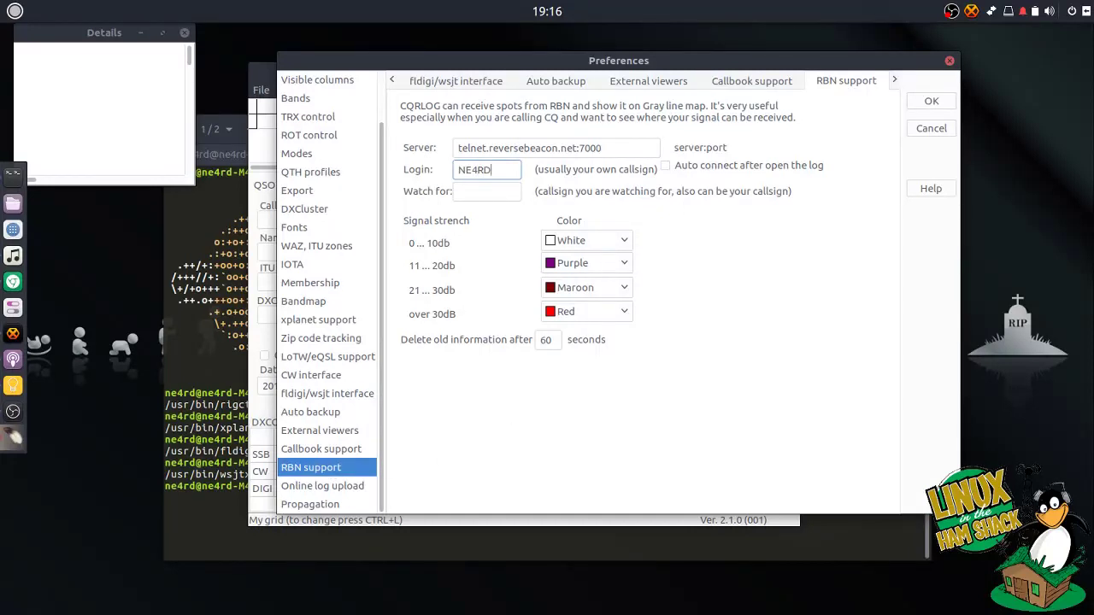
left_click(472, 193)
type("NE4RD")
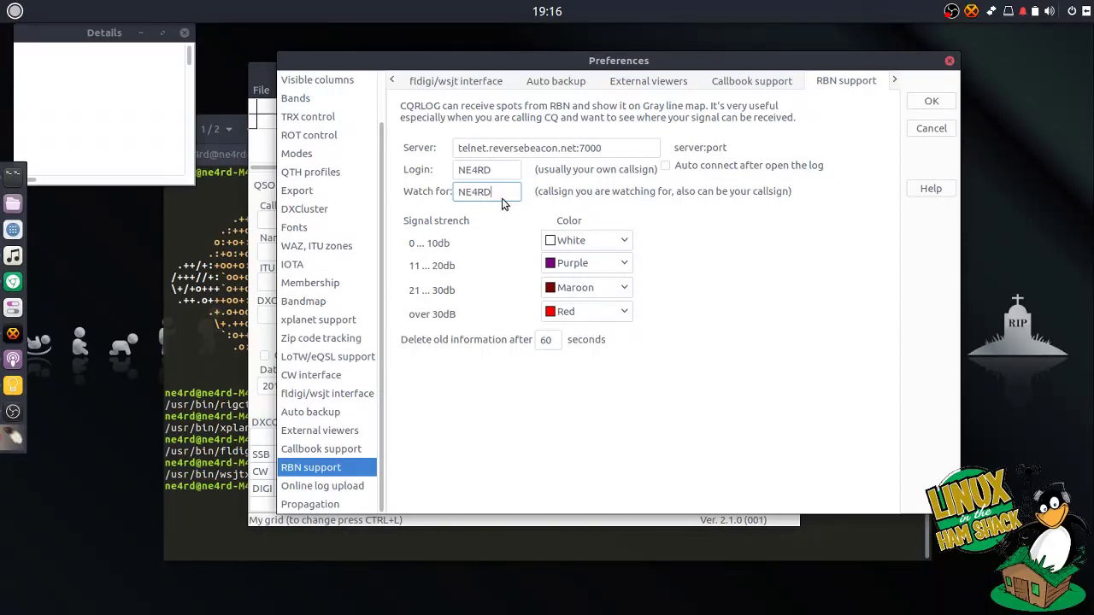
left_click(666, 166)
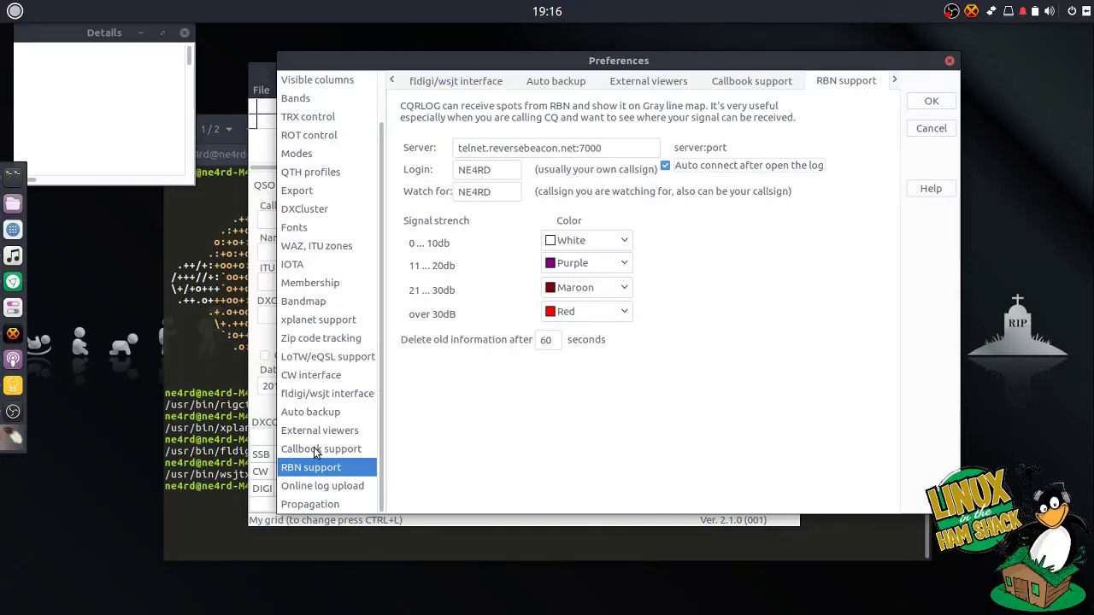
Enable log upload to HamQTH, enter the account user name and password, and upload QSO data immediately after save, update or delete
left_click(345, 487)
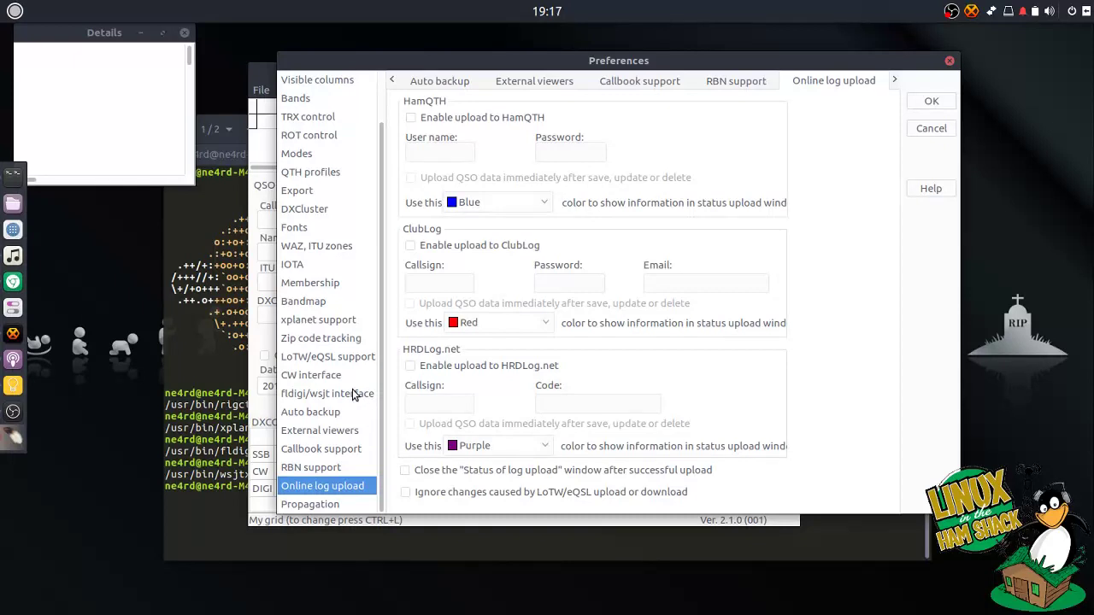
left_click(494, 118)
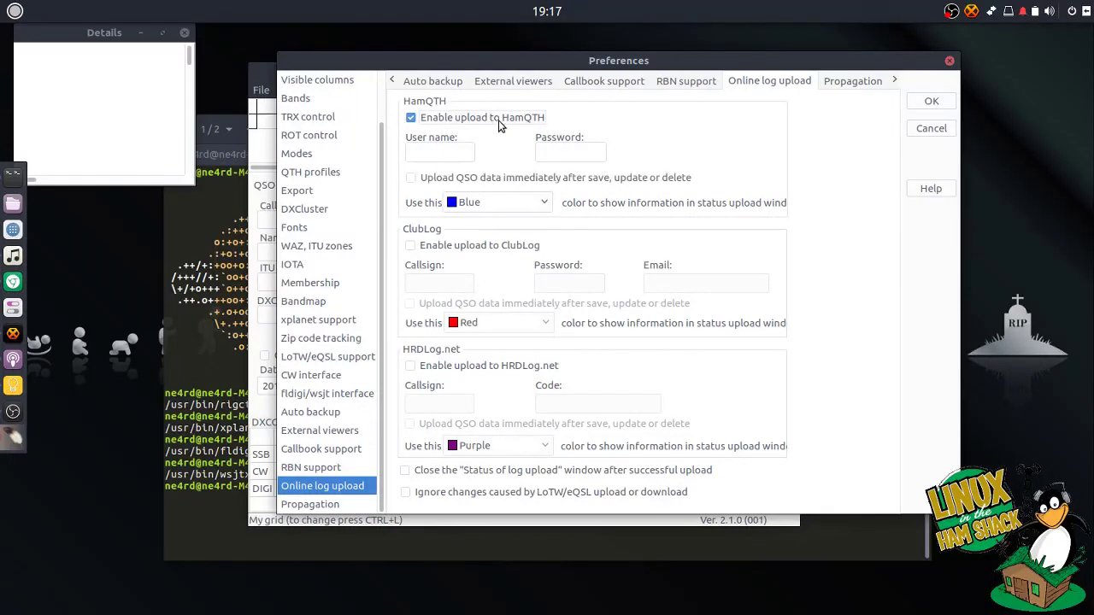
left_click(438, 153)
type("NE4RD")
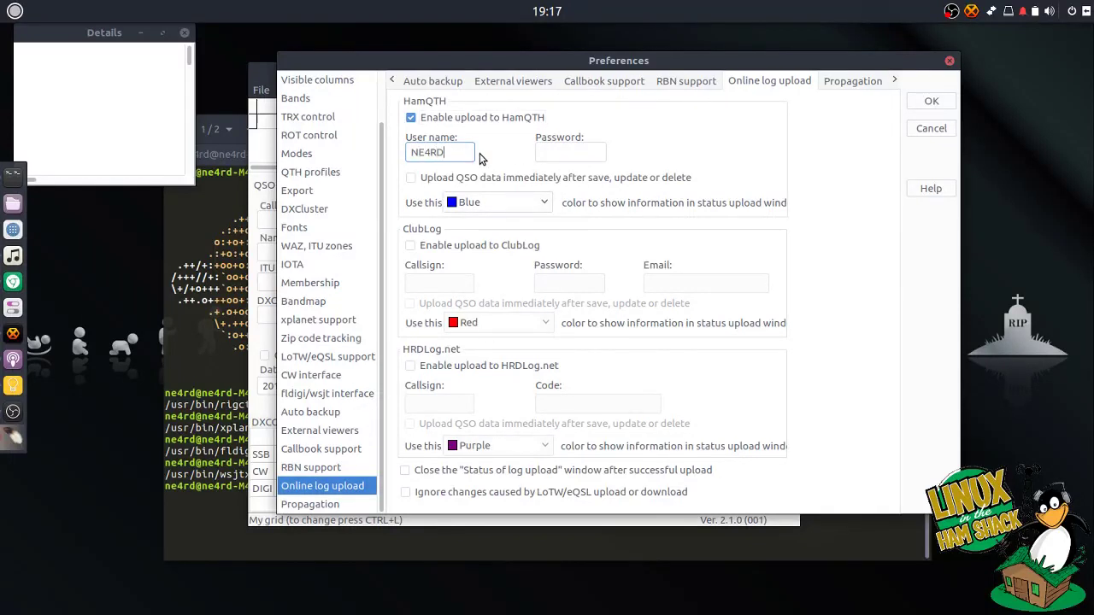
key("Tab")
type("*******")
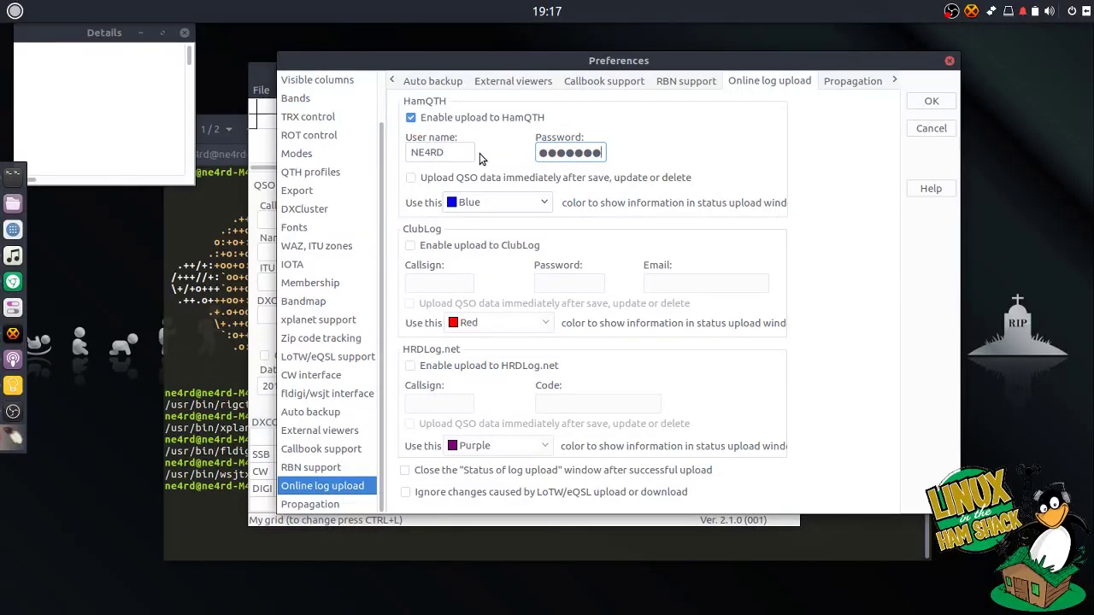
left_click(476, 179)
Enable log upload to ClubLog, enter the station callsign, password and e-mail, and turn on immediate QSO data upload
left_click(433, 247)
left_click(470, 284)
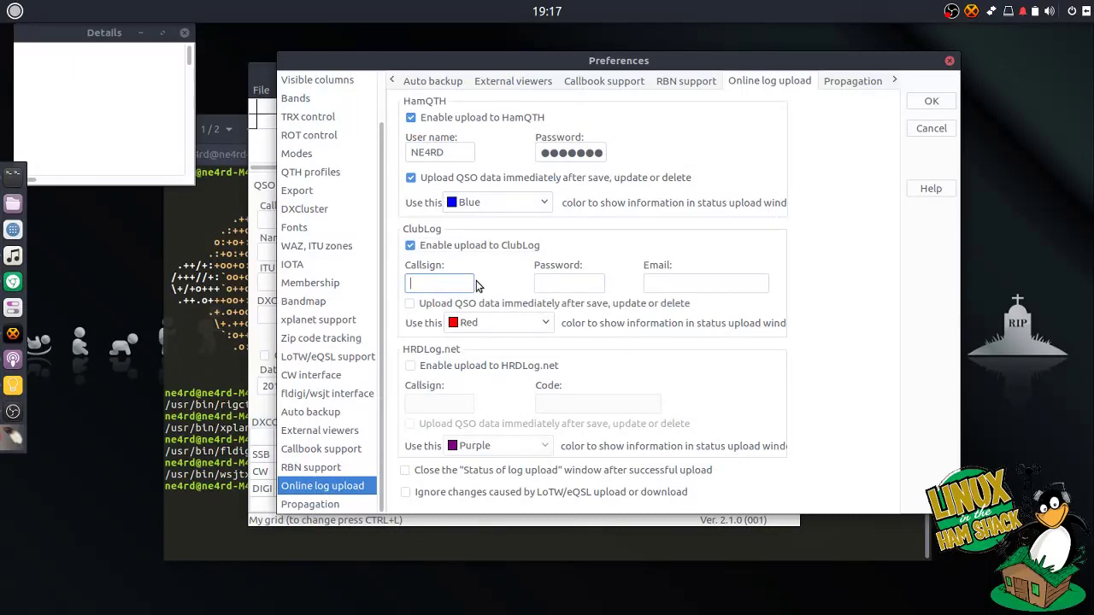
type("ne4rd")
key("Tab")
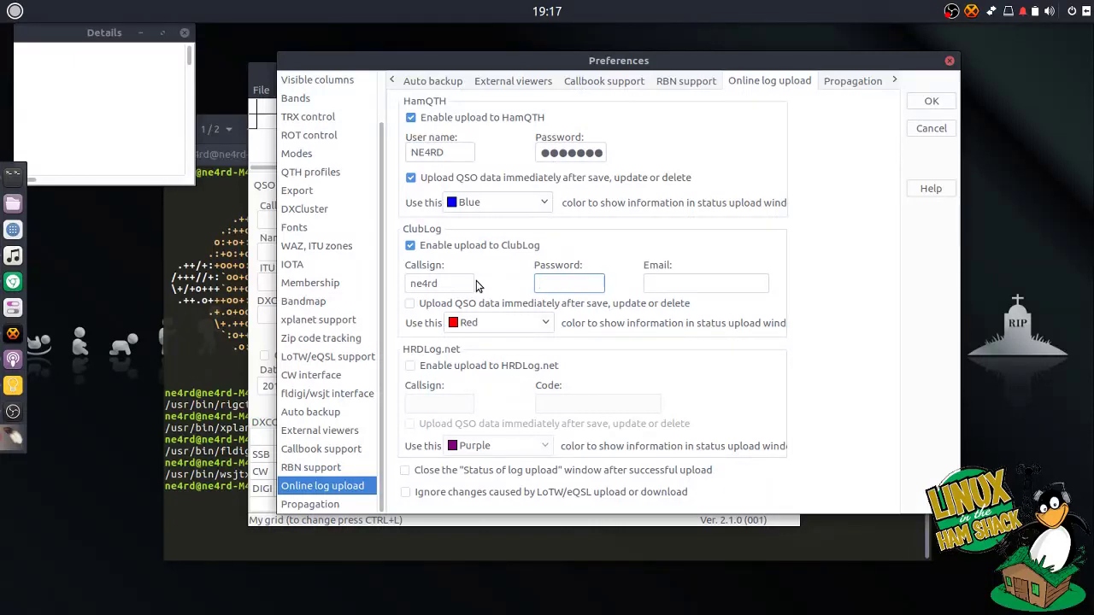
type("******")
key("Tab")
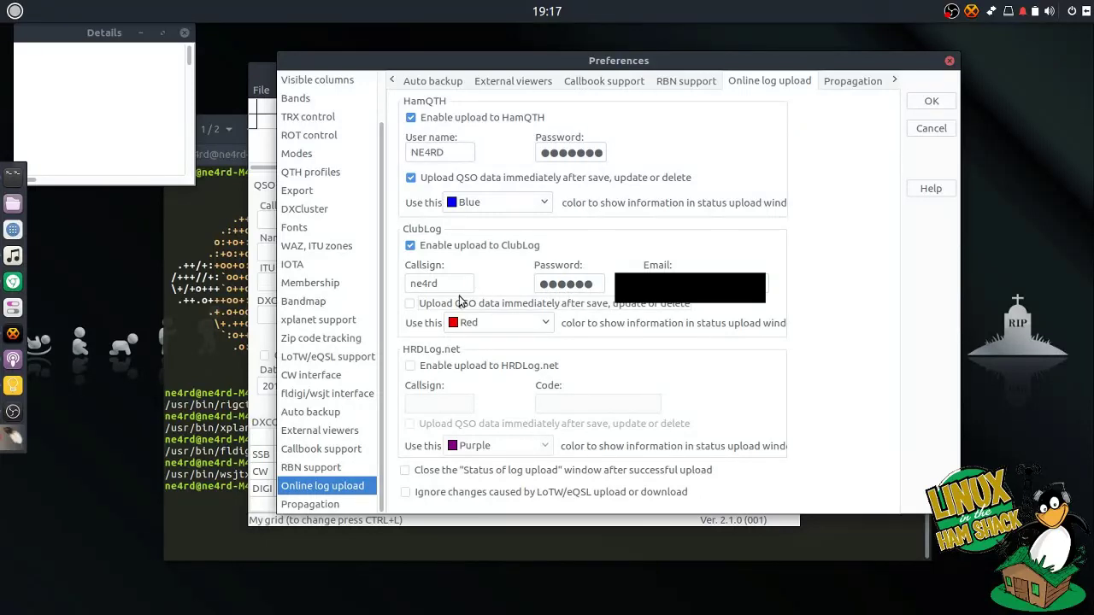
left_click(446, 307)
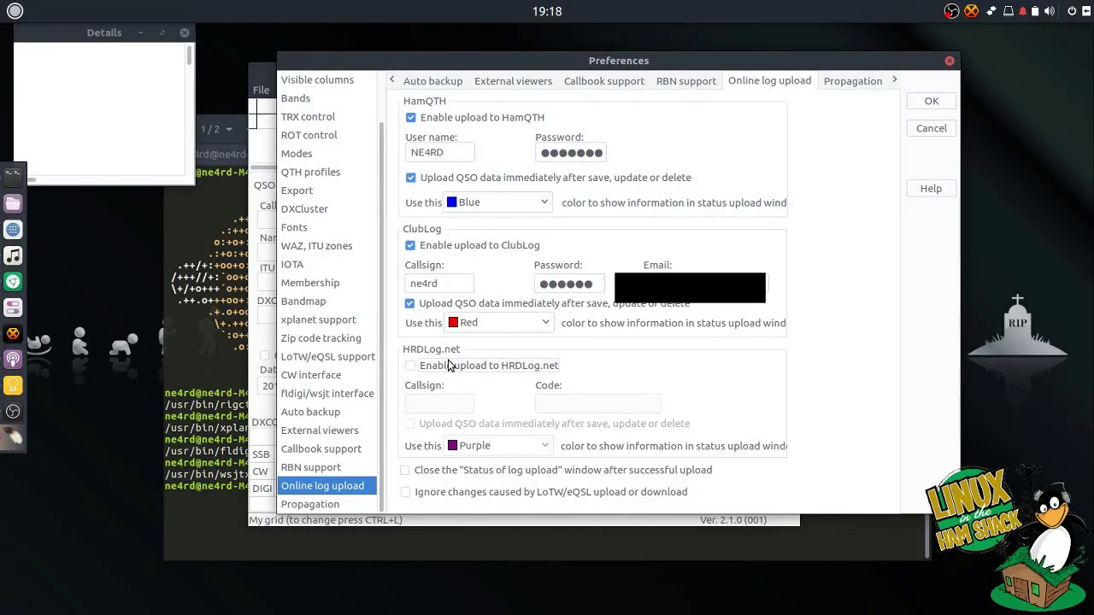
Set the log upload status window to close after successful upload and ignore changes caused by LoTW/eQSL upload or download
left_click(474, 366)
left_click(489, 369)
left_click(407, 470)
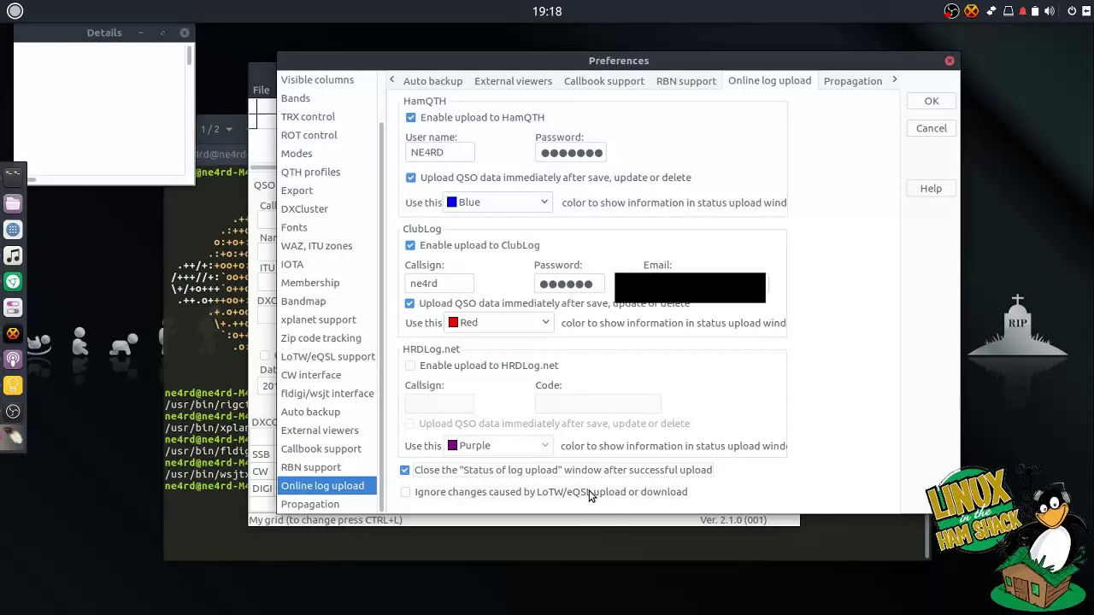
left_click(406, 494)
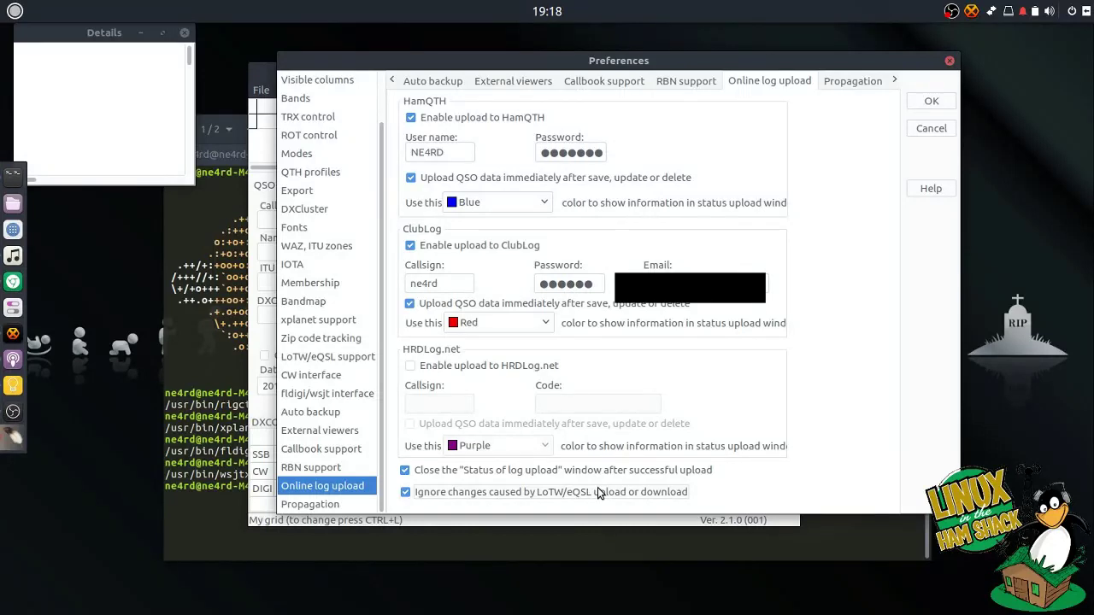
left_click(461, 493)
left_click(461, 495)
left_click(461, 498)
left_click(445, 495)
left_click(467, 497)
Review the propagation settings and save all preferences
left_click(345, 505)
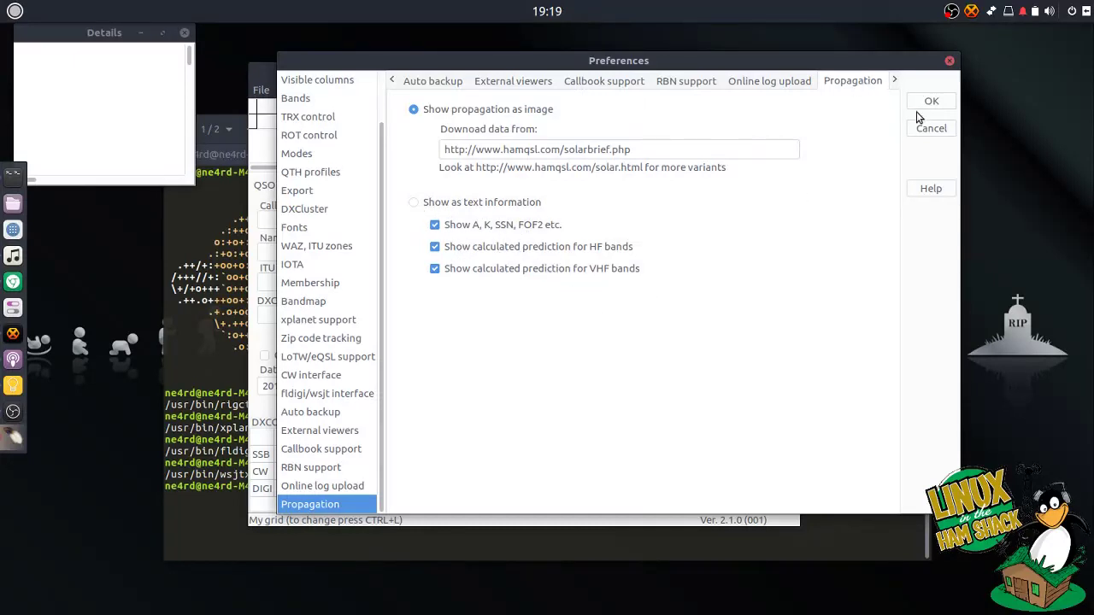
mouse_move(379, 348)
left_mouse_down()
mouse_move(389, 292)
mouse_move(387, 342)
left_mouse_up()
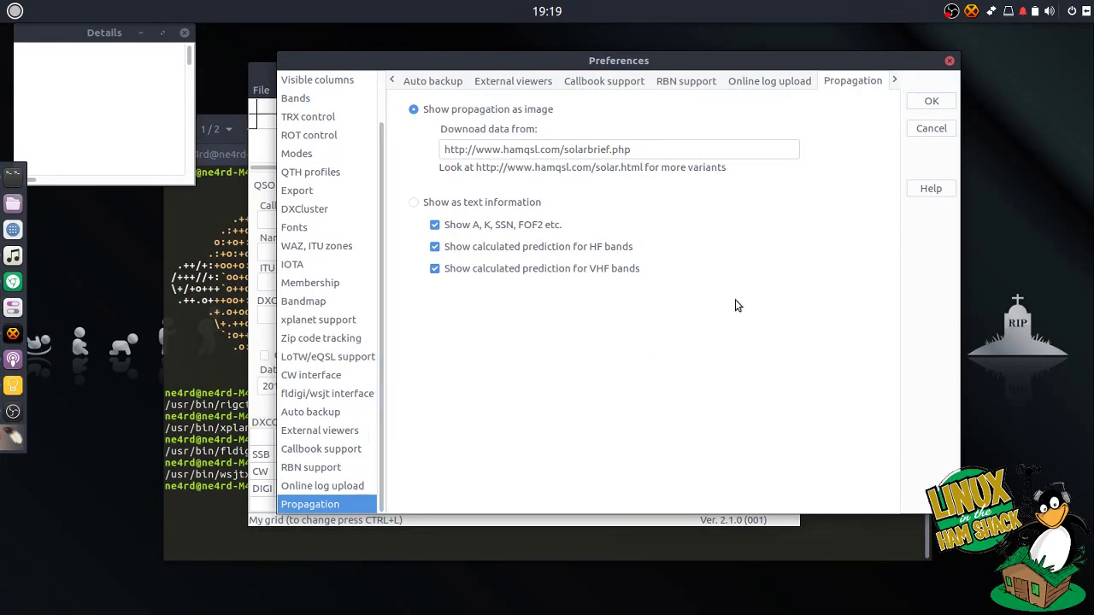
left_click(931, 101)
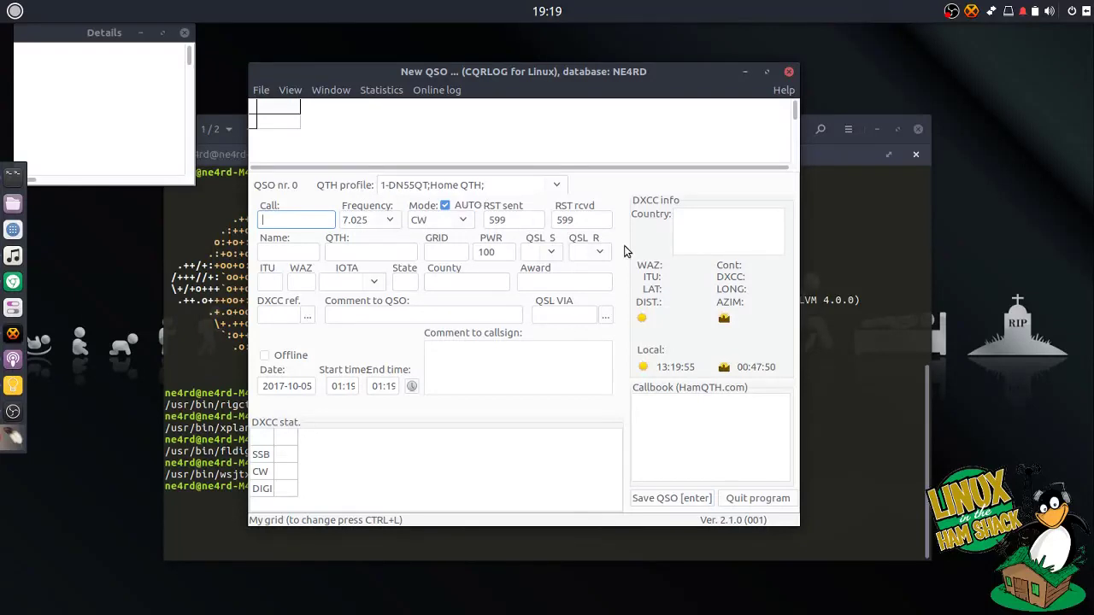
Enlarge the New QSO window in width and height and reposition it on the desktop
left_click(786, 513)
left_click_drag(786, 512, 919, 547)
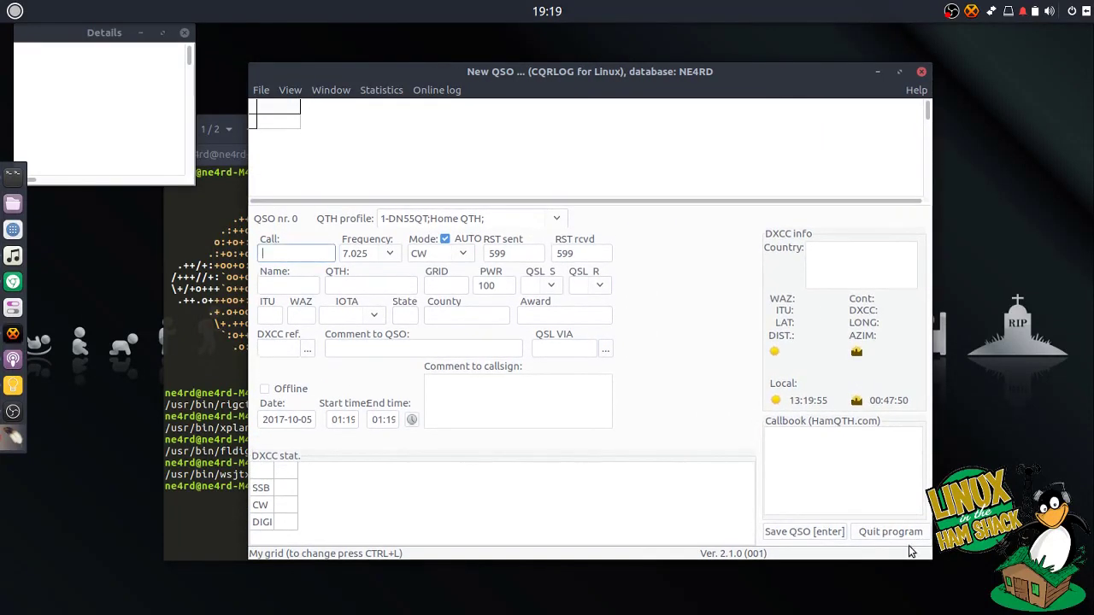
left_click_drag(619, 78, 581, 78)
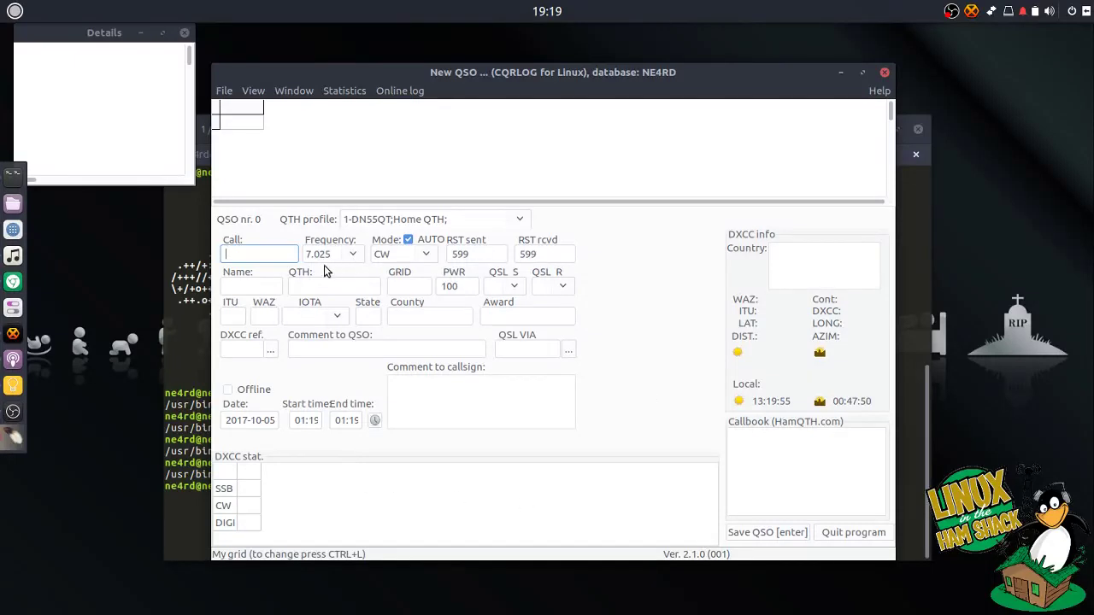
Refresh the TRX/ROT control and quit the program
left_click(224, 91)
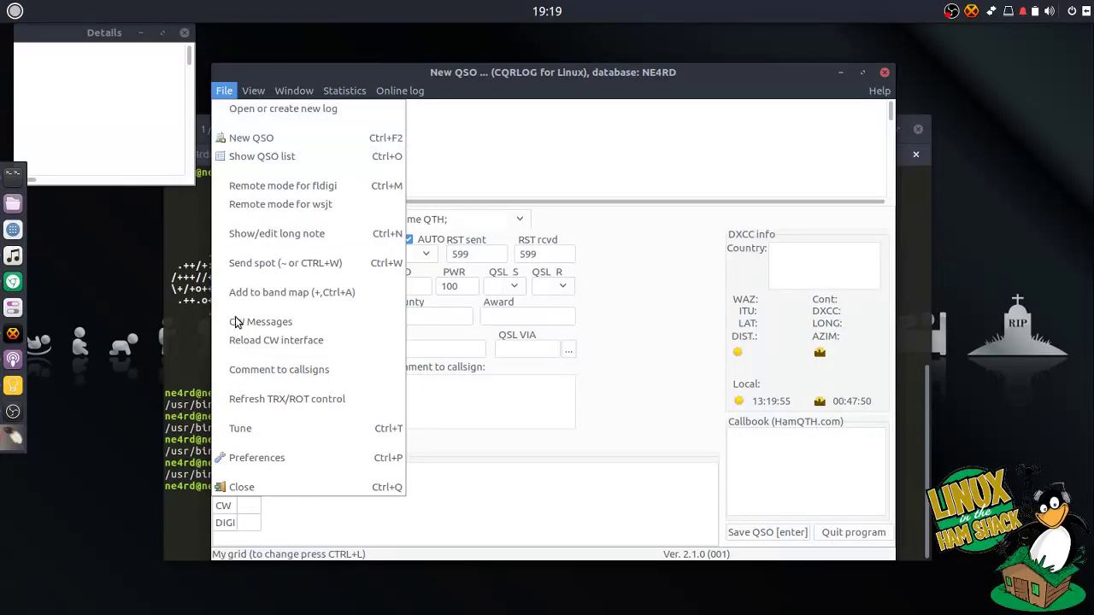
left_click(256, 399)
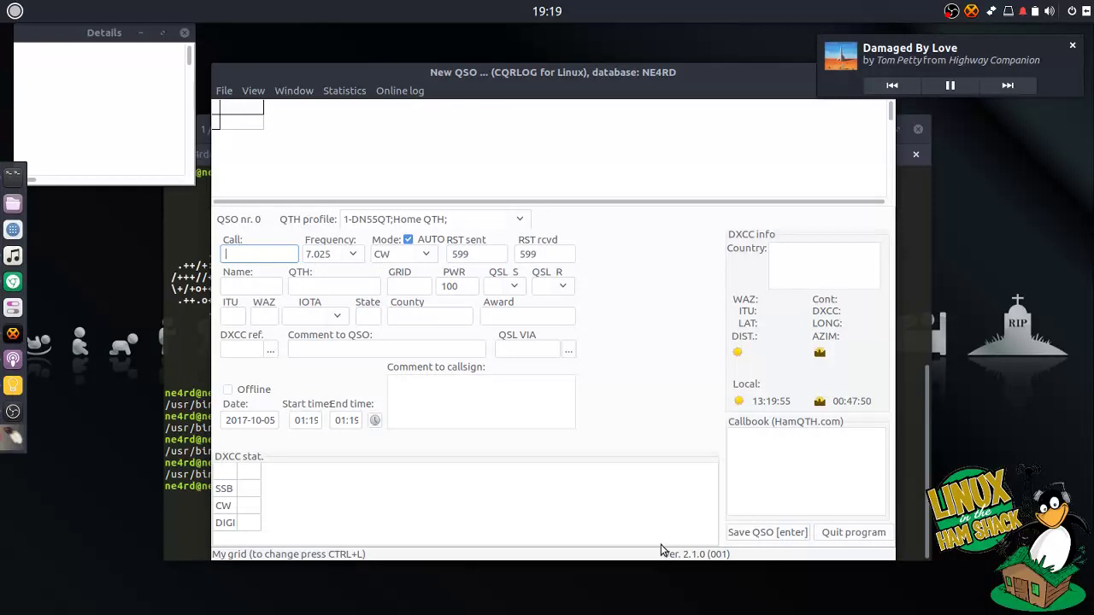
left_click(833, 534)
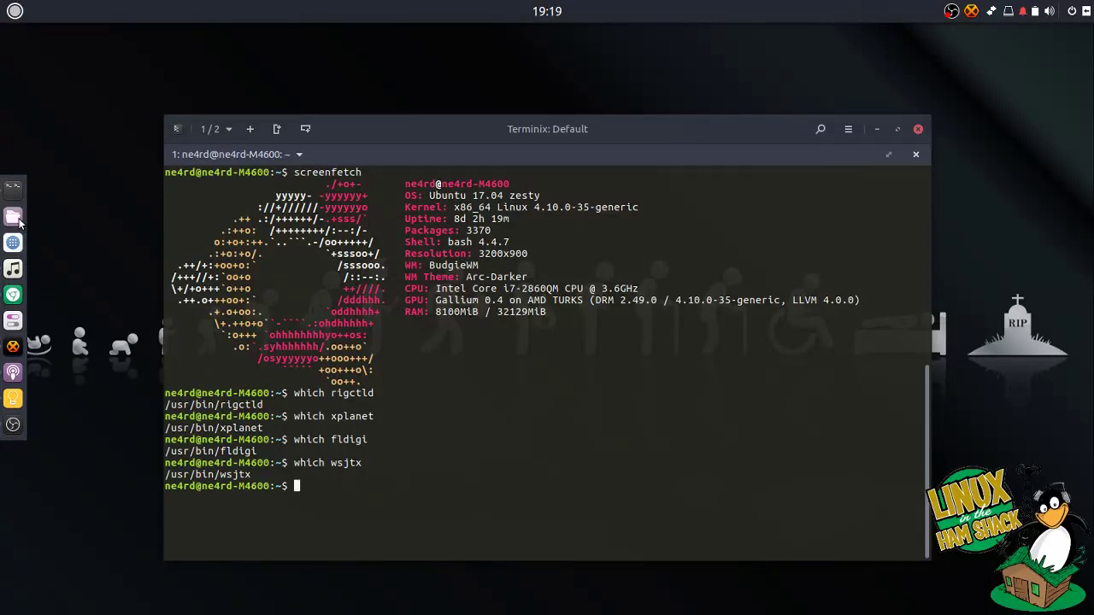
List the contents of the .config/cqrlog/ folder in the terminal
type("ls .config/")
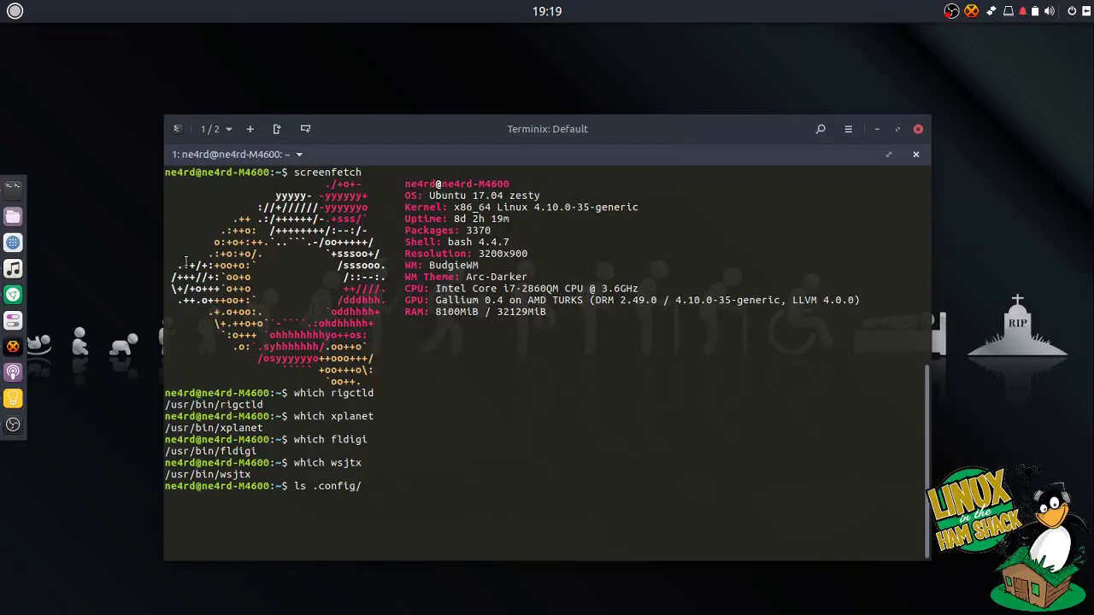
type("cqrlog/")
key("Tab")
key("Return")
List the contents of .config/cqrlog/database/ to look for the backup archive, and leave the prompt empty
key("Up")
type("ex")
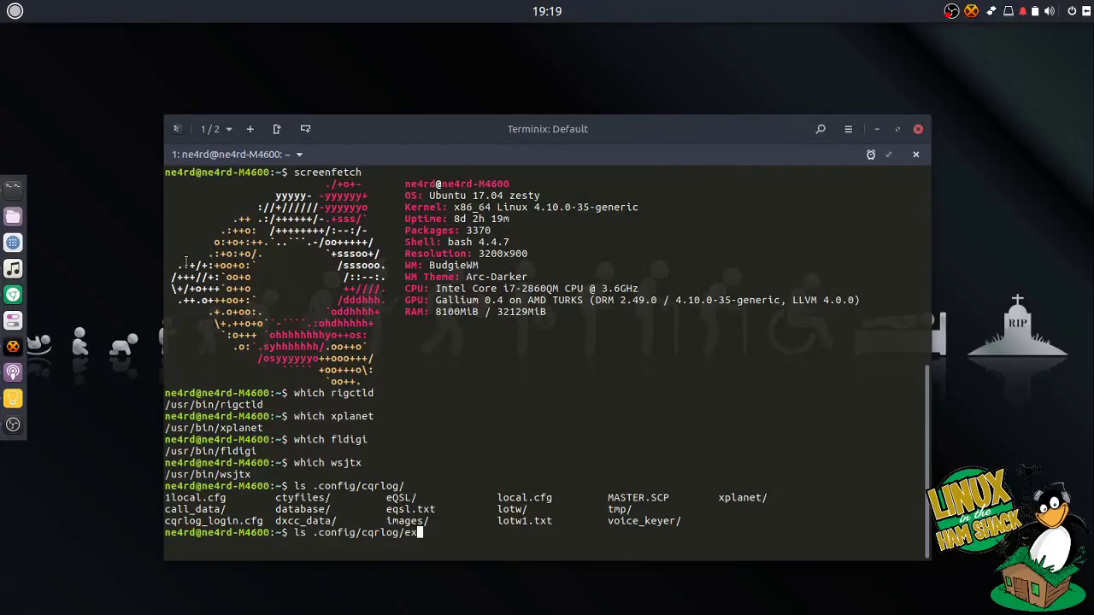
key("BackSpace")
key("BackSpace")
type("da")
key("Tab")
key("Return")
key("Up")
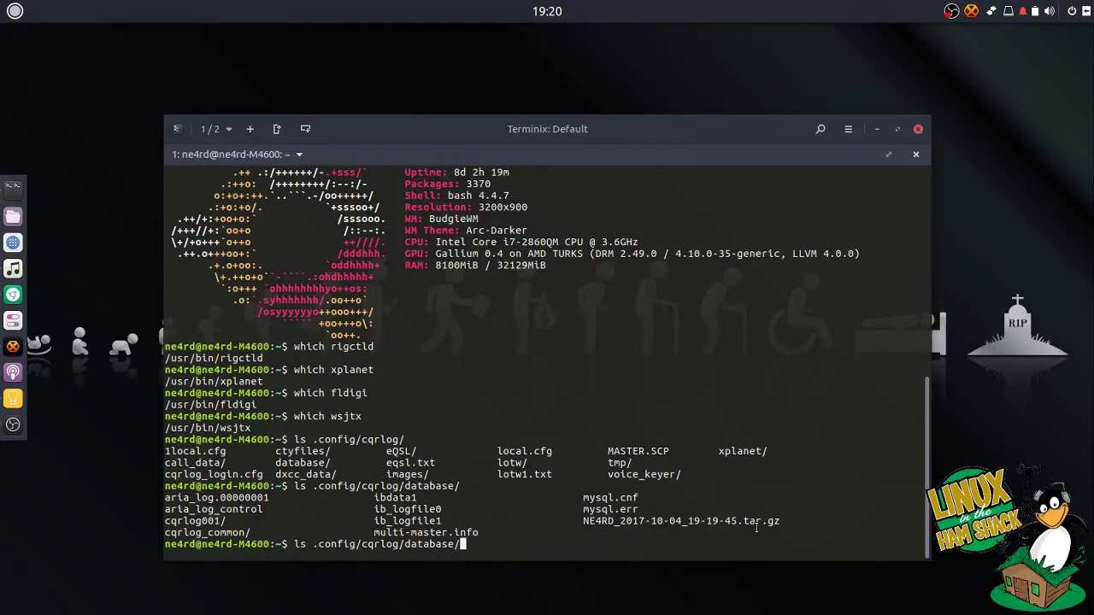
key("BackSpace")
key("BackSpace")
key("BackSpace")
key("BackSpace")
key("BackSpace")
key("BackSpace")
key("BackSpace")
key("BackSpace")
key("BackSpace")
key("BackSpace")
key("BackSpace")
key("BackSpace")
key("BackSpace")
key("BackSpace")
key("BackSpace")
key("BackSpace")
key("BackSpace")
key("BackSpace")
key("BackSpace")
key("BackSpace")
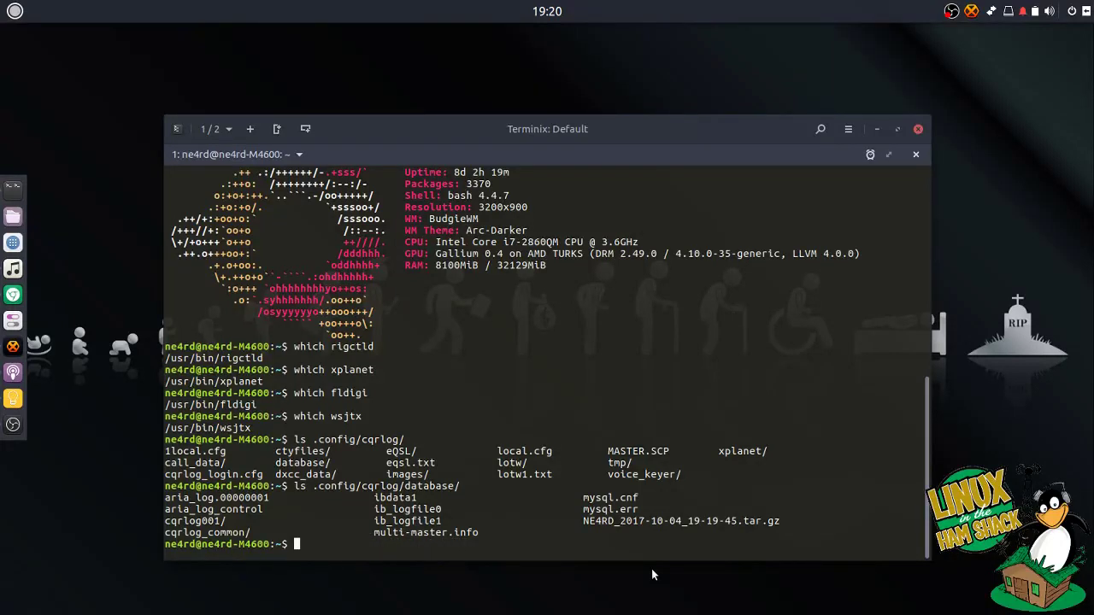
Start CQRLOG again to check that the station's log opens, and close the program
left_click(15, 11)
left_click(38, 229)
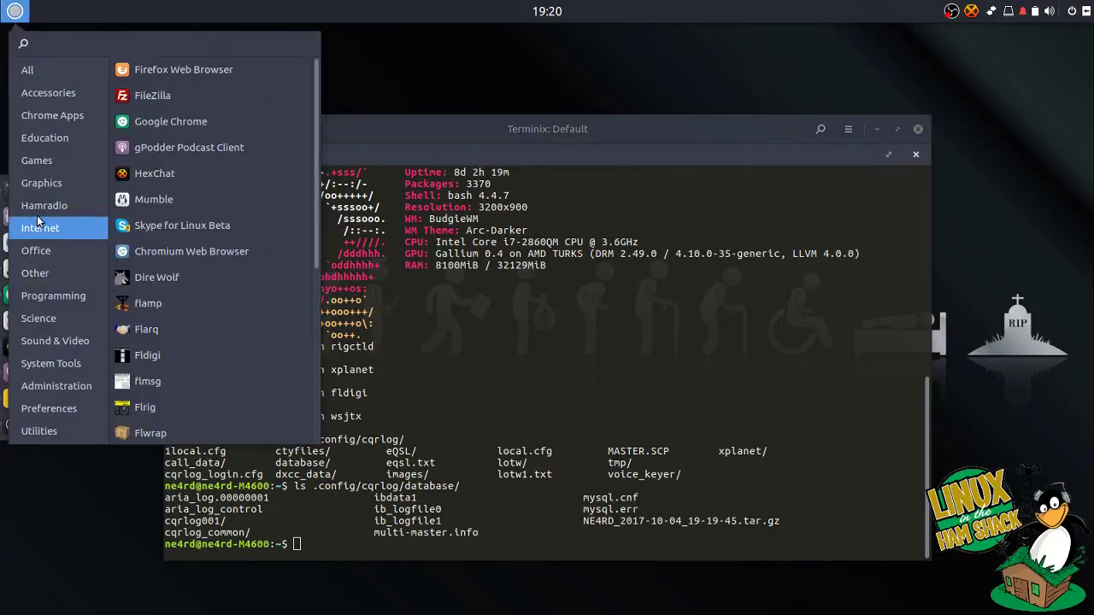
left_click(82, 215)
left_click(159, 95)
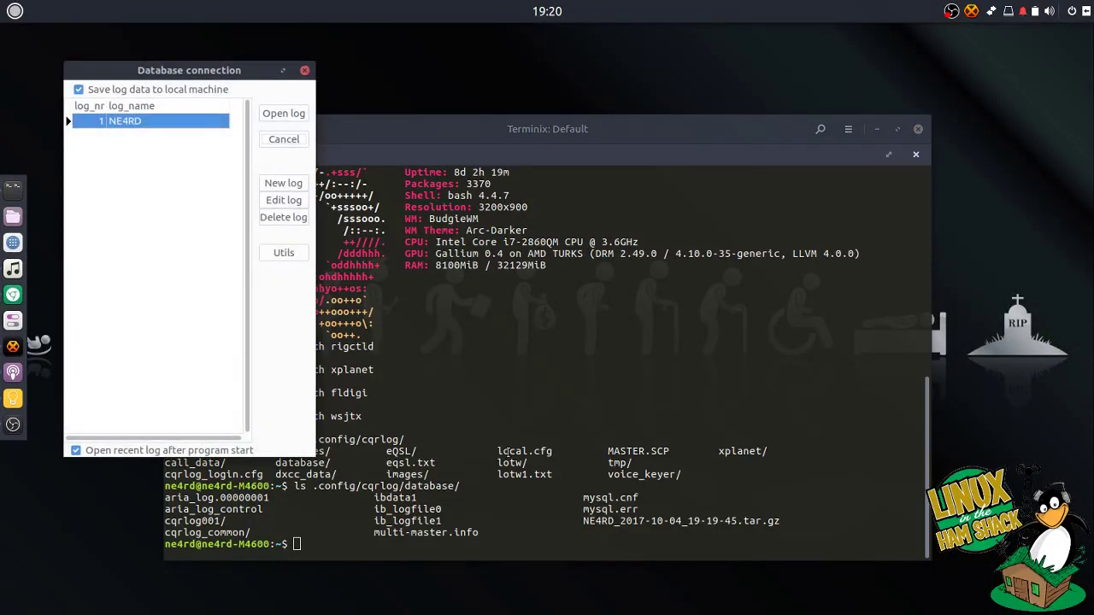
key("Return")
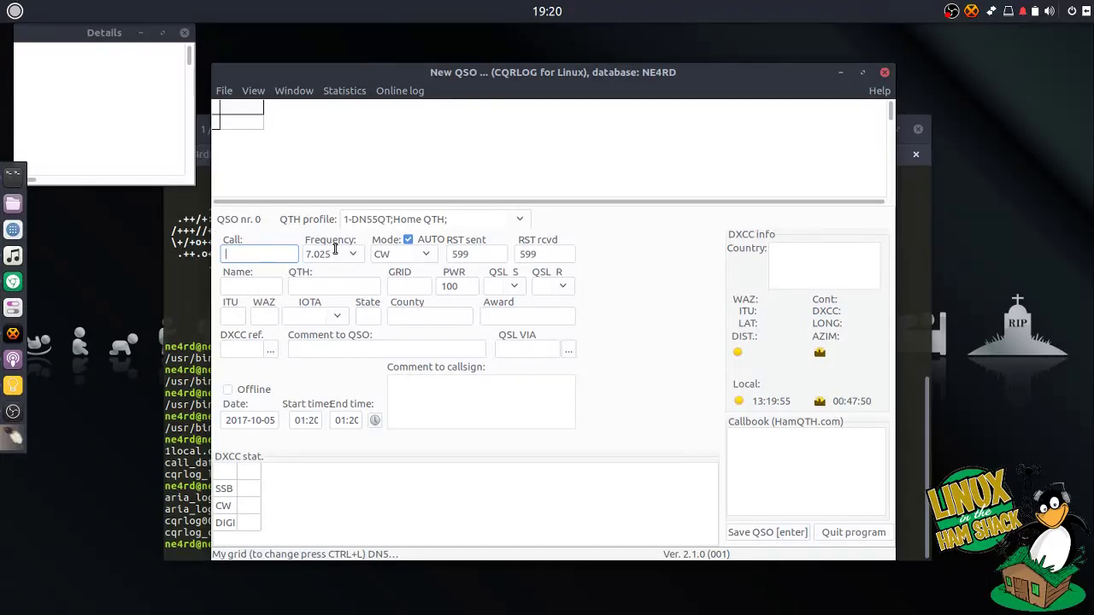
left_click(884, 72)
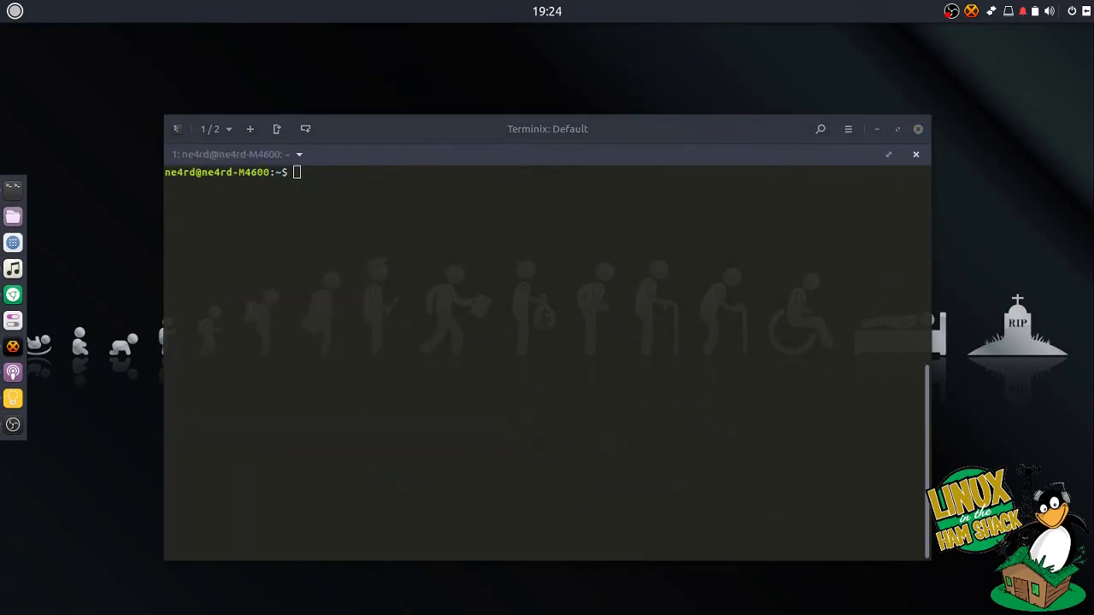
Clear the terminal and look up the dialout group's entry in /etc/group with grep
left_click(437, 332)
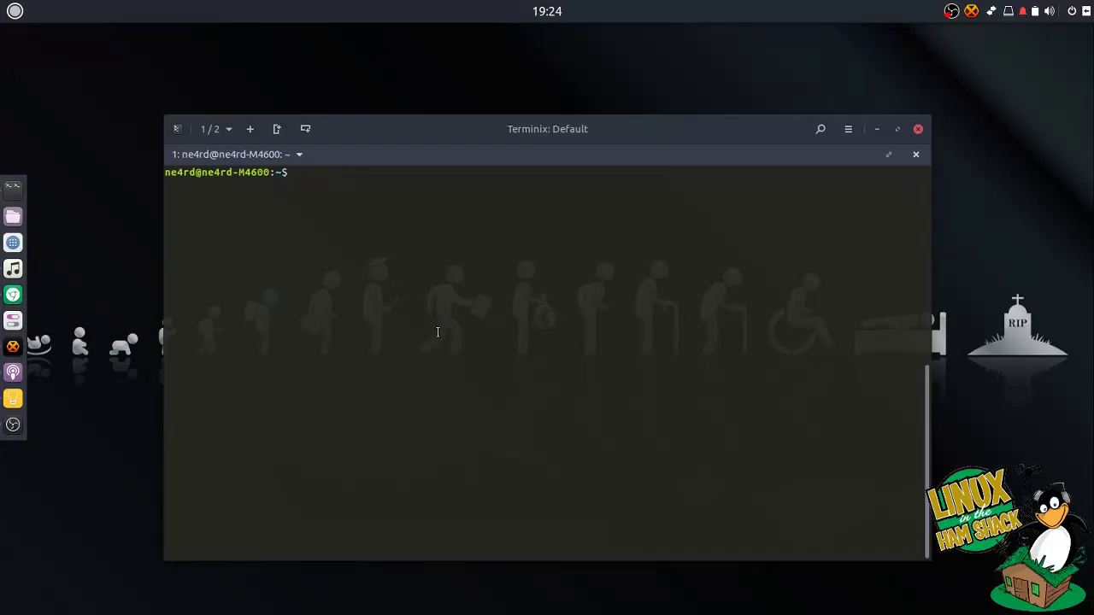
type("clear")
key("Return")
type("cat /etc/group | grep dialout")
key("Return")
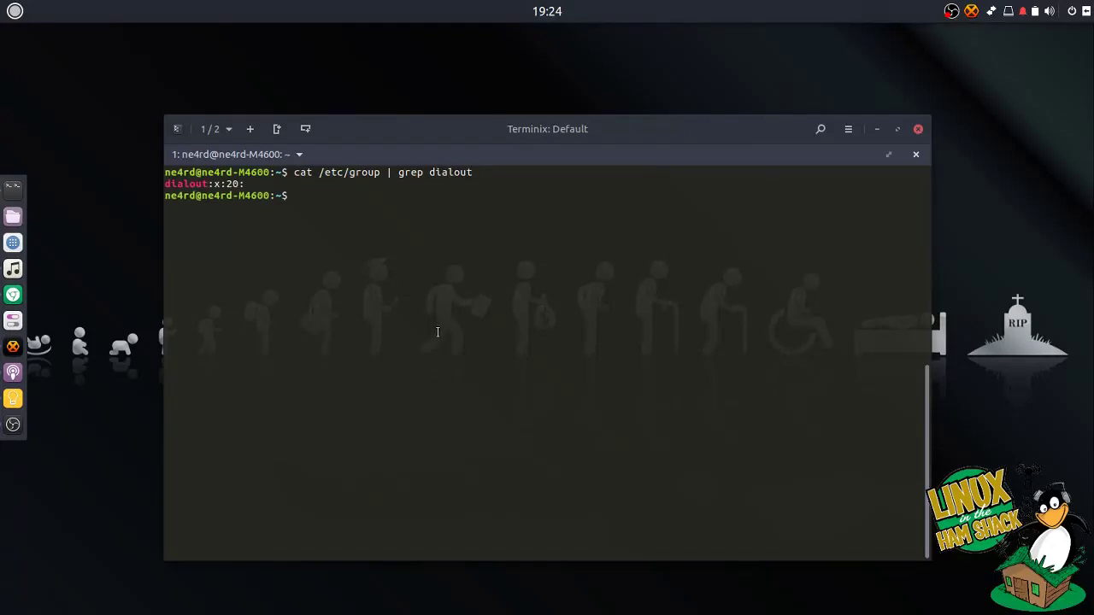
Add the current user account to the dialout group with sudo usermod -a -G, and check the group's entry again
type("sudo usermod -a -G di")
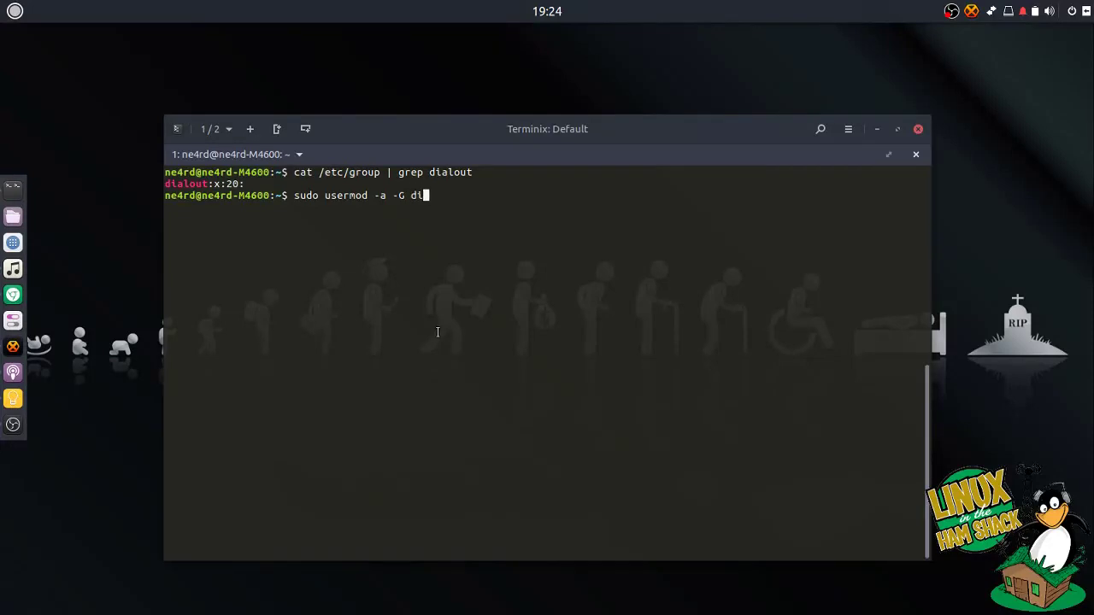
type("alout ne4rd")
key("Return")
key("Up")
key("Up")
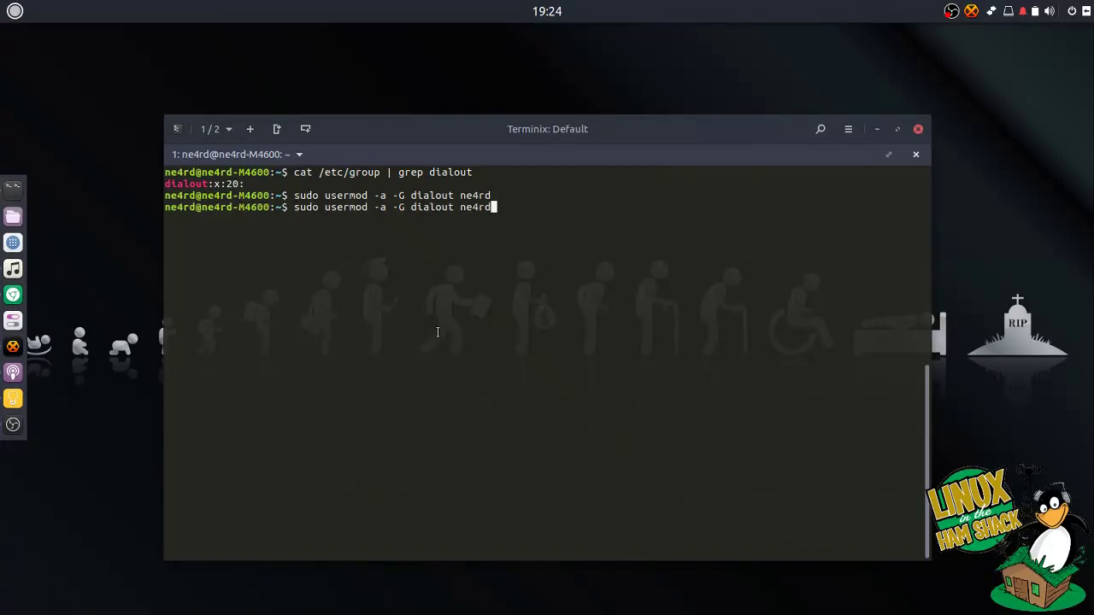
key("Return")
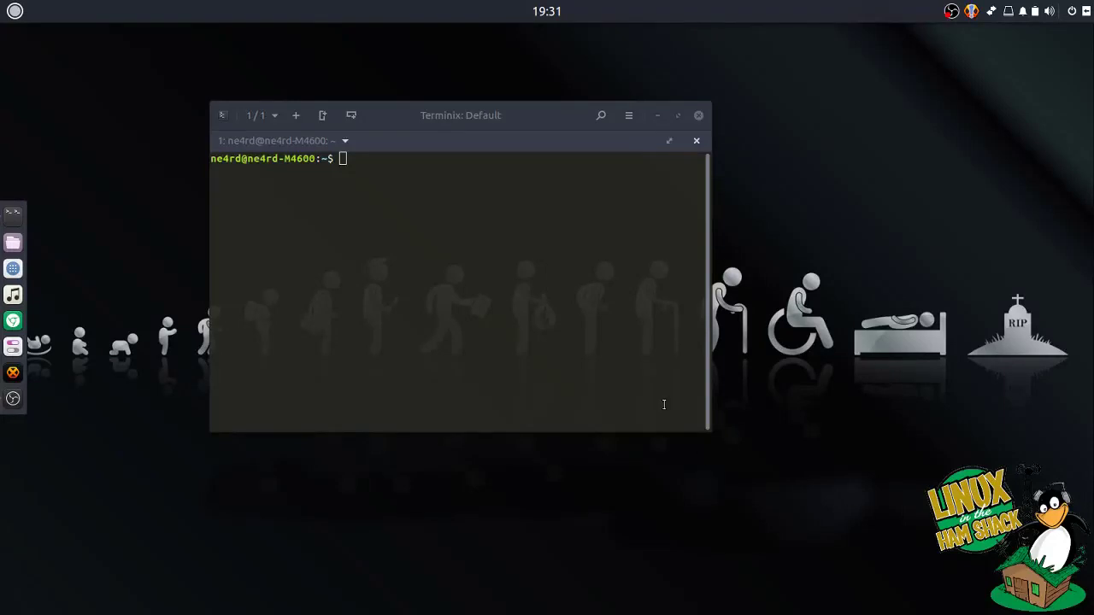
List the permissions and group ownership of the serial port /dev/ttyS0
left_click(469, 257)
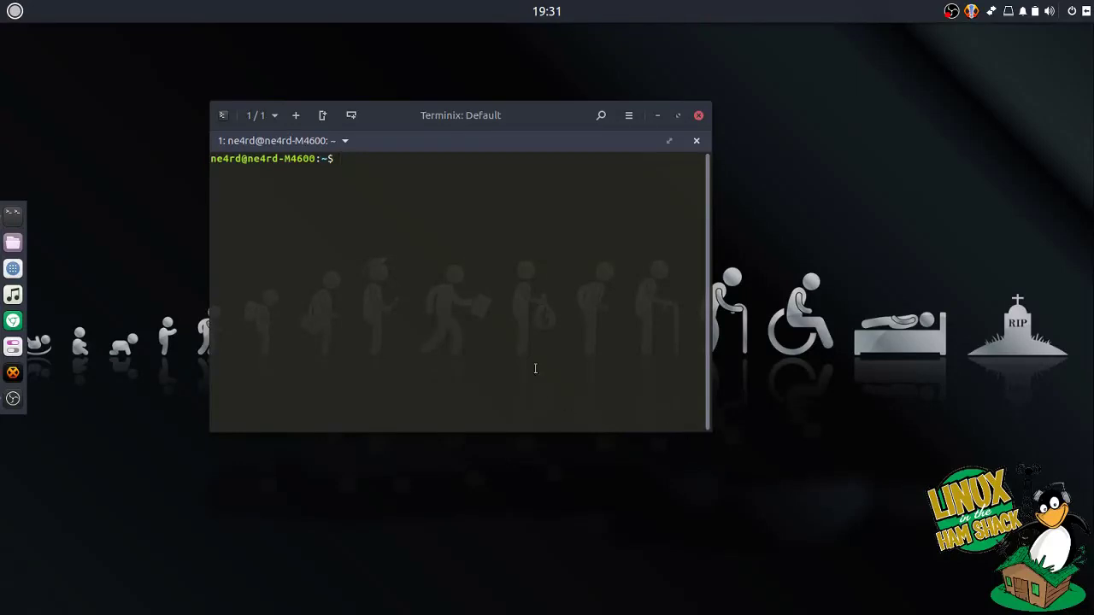
type("ls -la /dev/ttyS0")
key("Return")
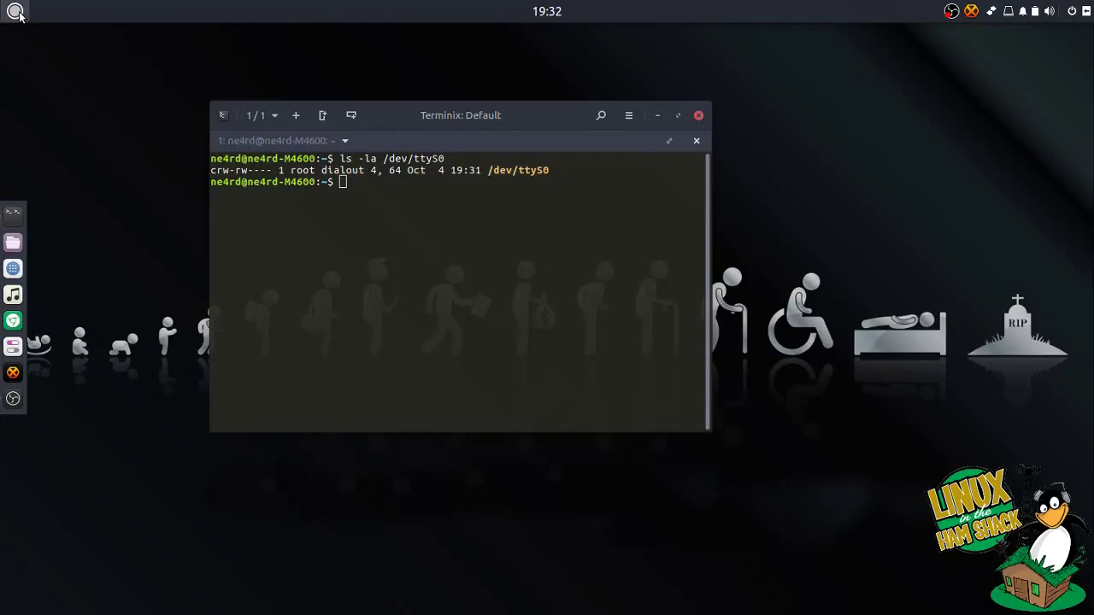
Launch CQRLOG from the ham radio applications and move its New QSO window aside to uncover the terminal
left_click(14, 12)
left_click(40, 211)
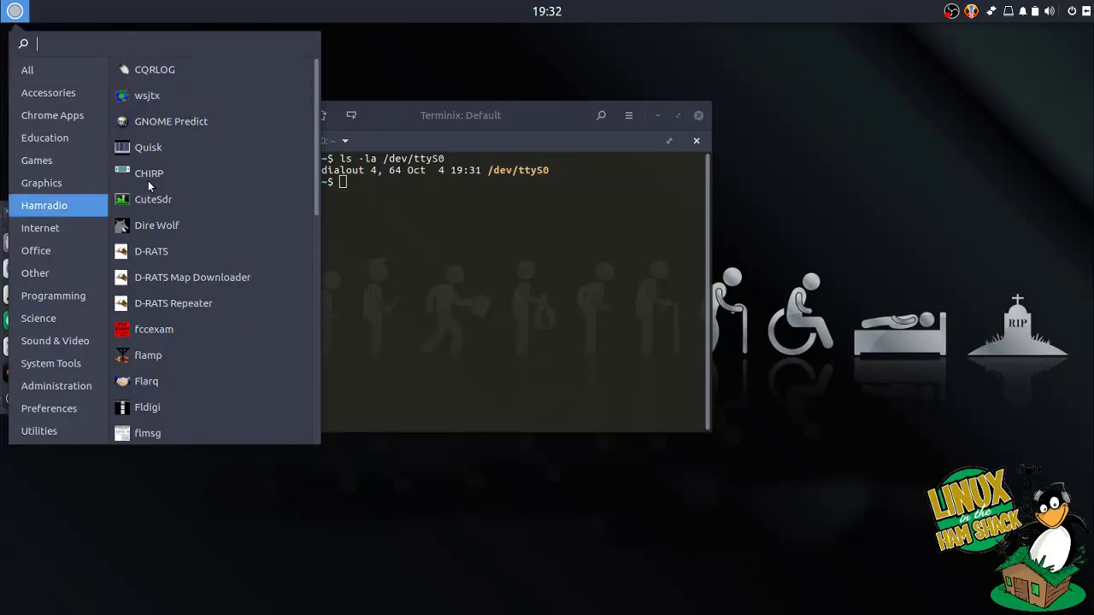
left_click(172, 66)
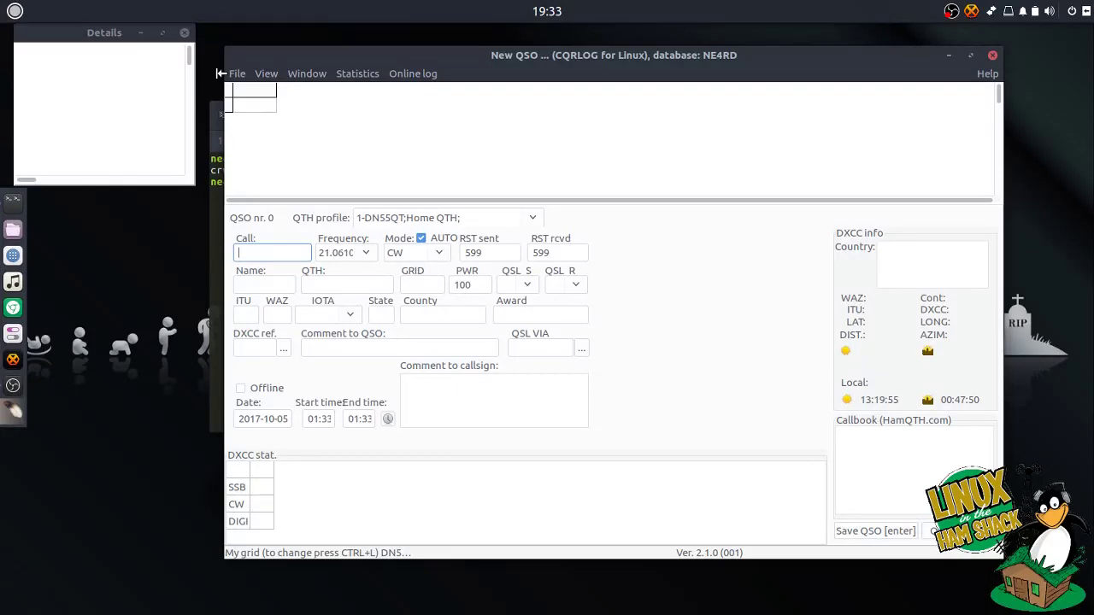
left_click_drag(355, 58, 446, 63)
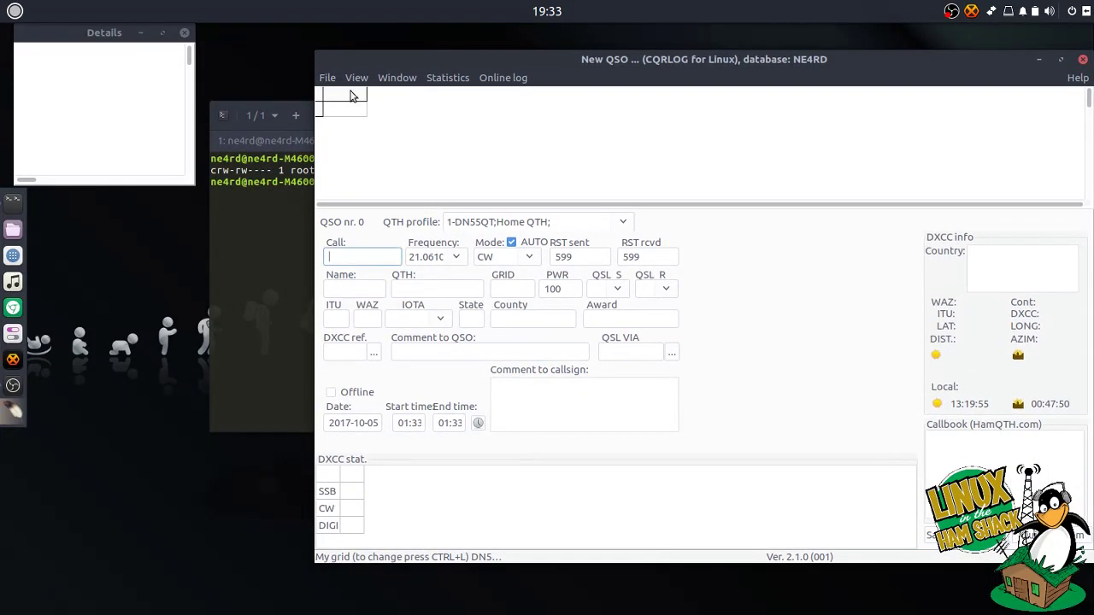
Check for running rigctl processes with ps -ef | grep rigctl, then minimize the terminal and reposition the New QSO window
left_click(286, 143)
type("ps -ef | g")
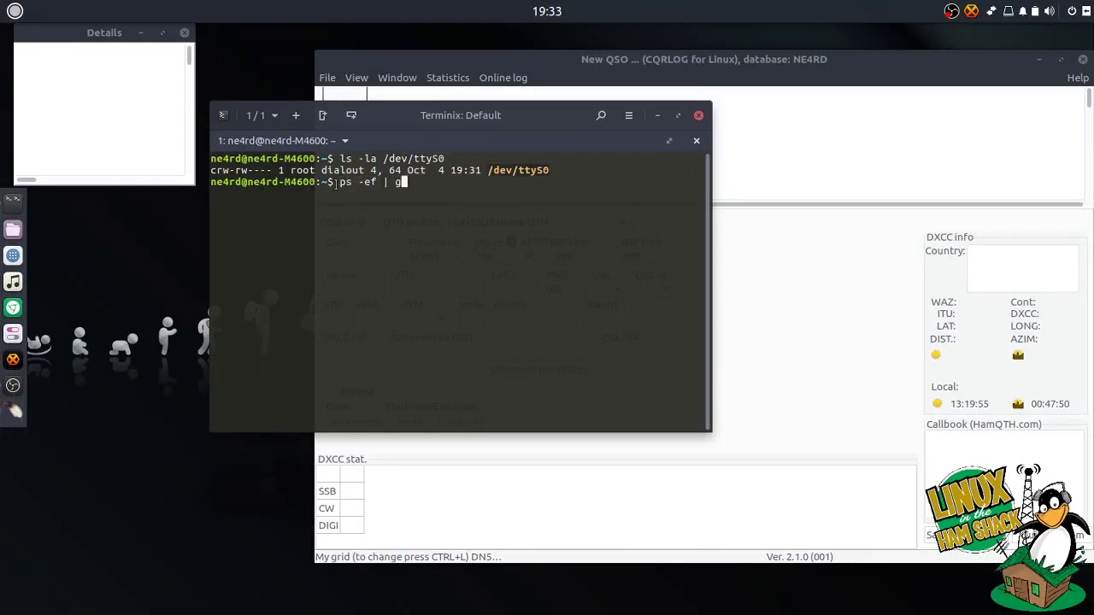
type("rep rigctl")
key("Return")
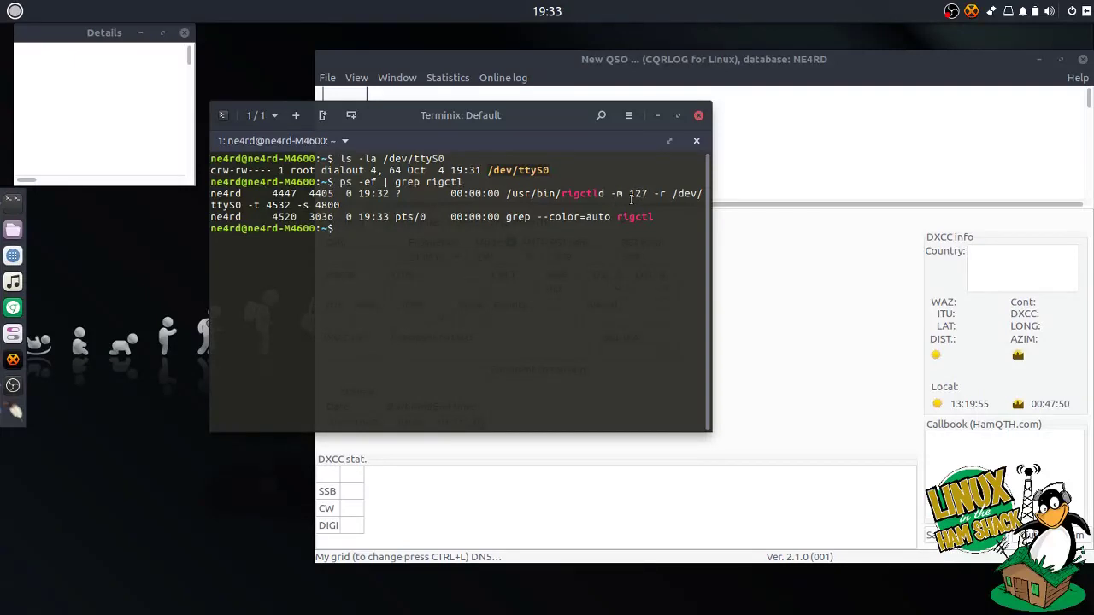
left_click(656, 115)
left_click_drag(613, 63, 501, 59)
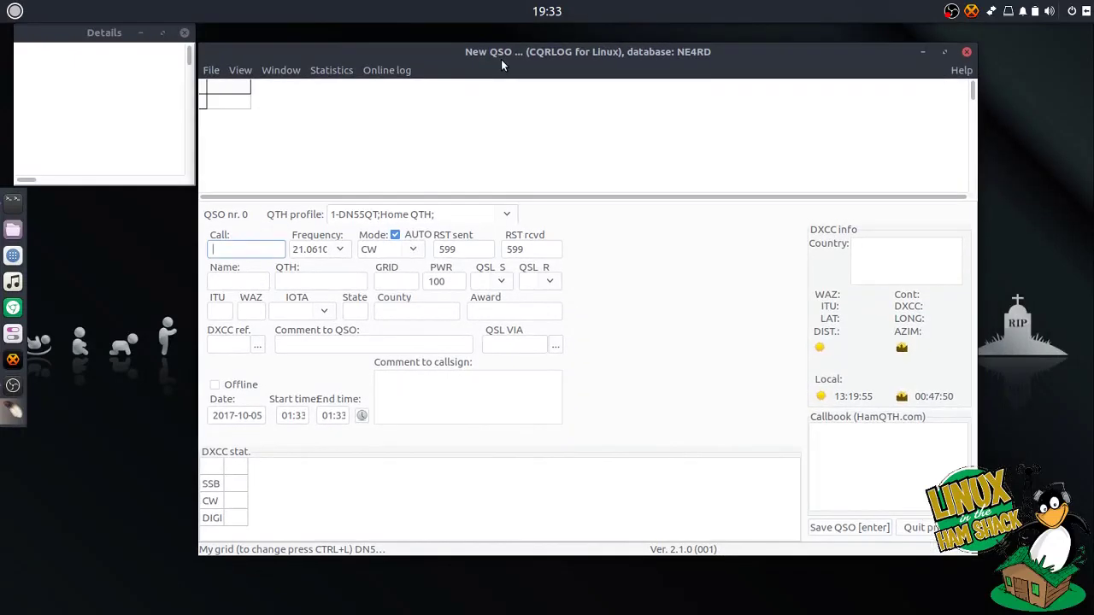